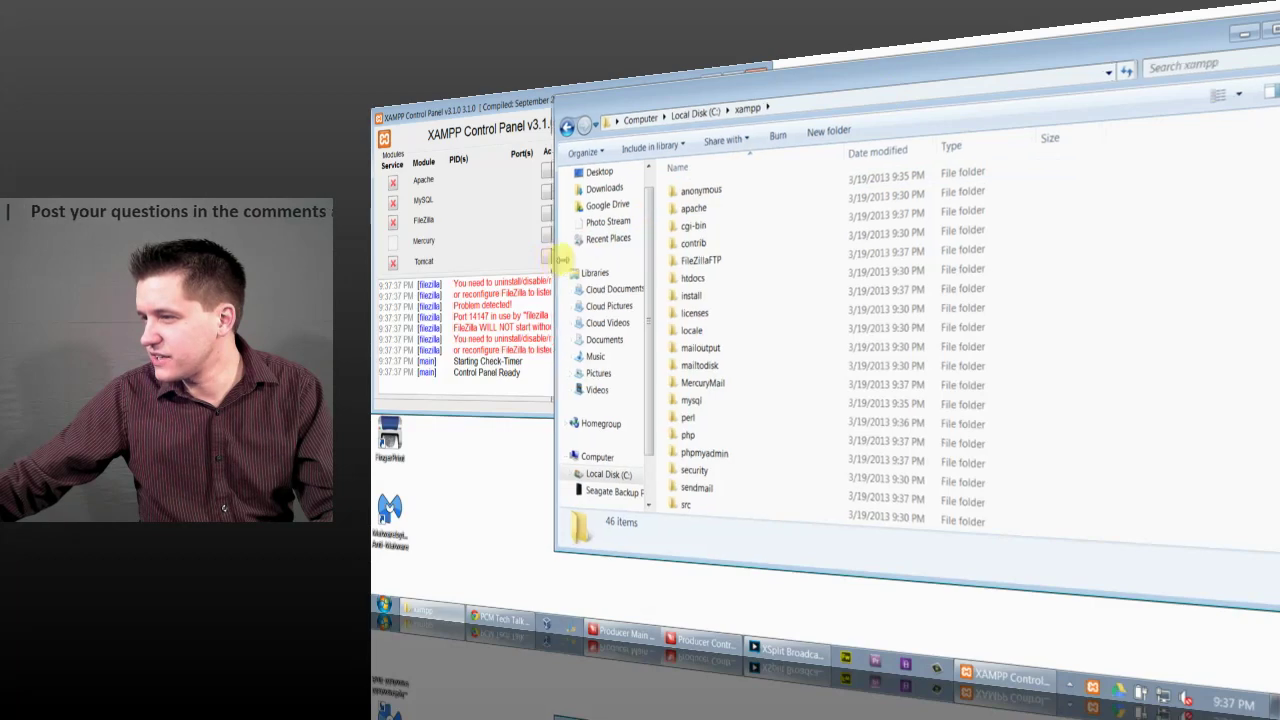
# Step: Resize and reposition the XAMPP Control Panel, then start Apache on ports 80 and 443
pyautogui.click(556, 326)
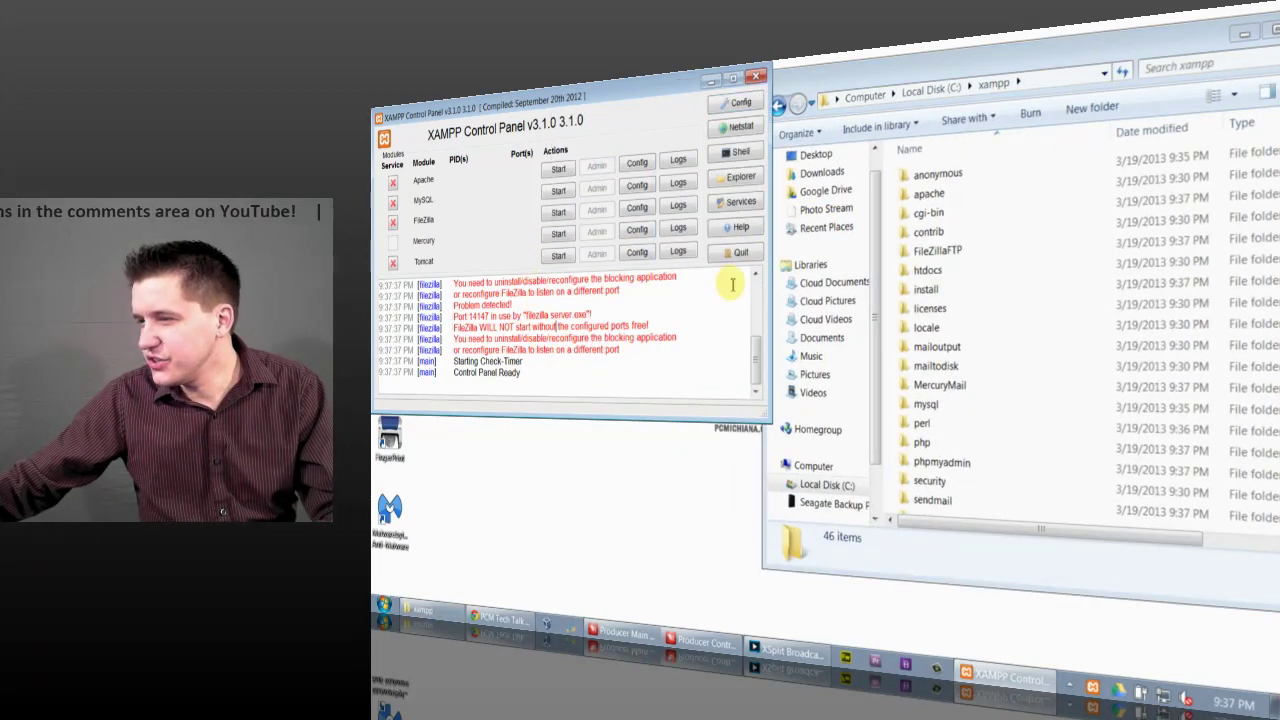
pyautogui.moveTo(768, 283); pyautogui.dragTo(728, 282)
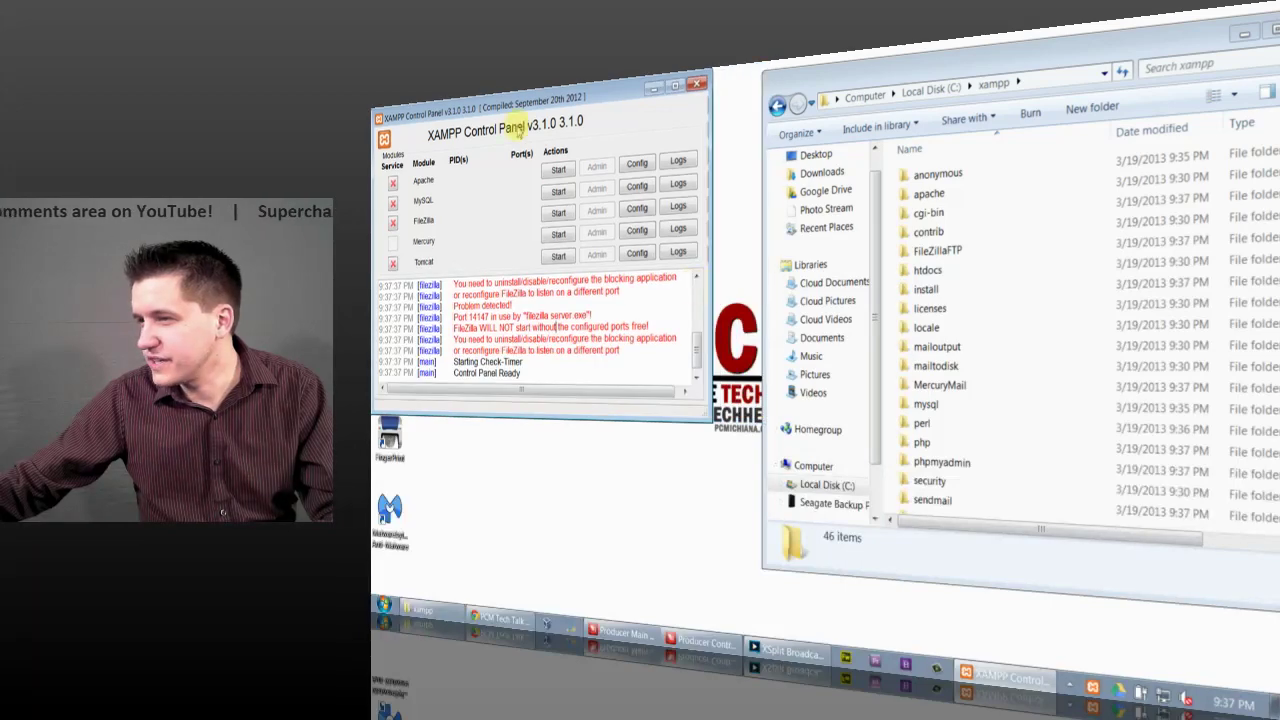
pyautogui.moveTo(535, 100); pyautogui.dragTo(550, 140)
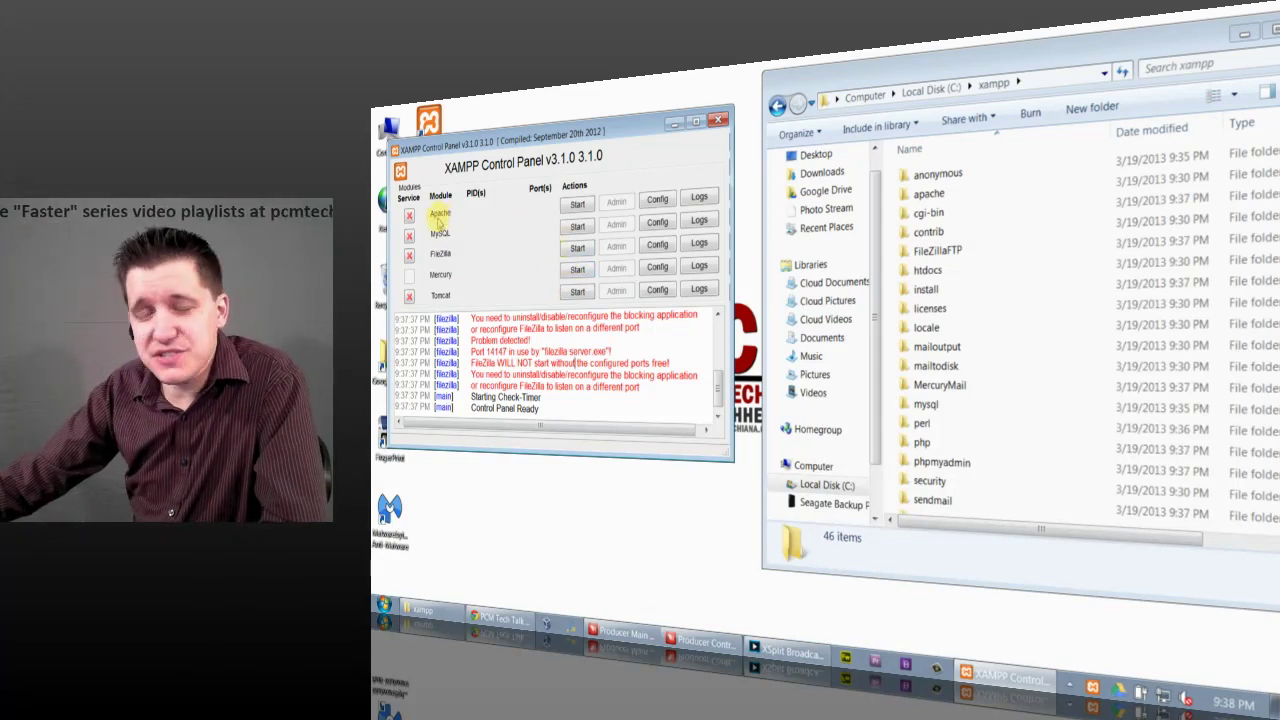
pyautogui.click(576, 205)
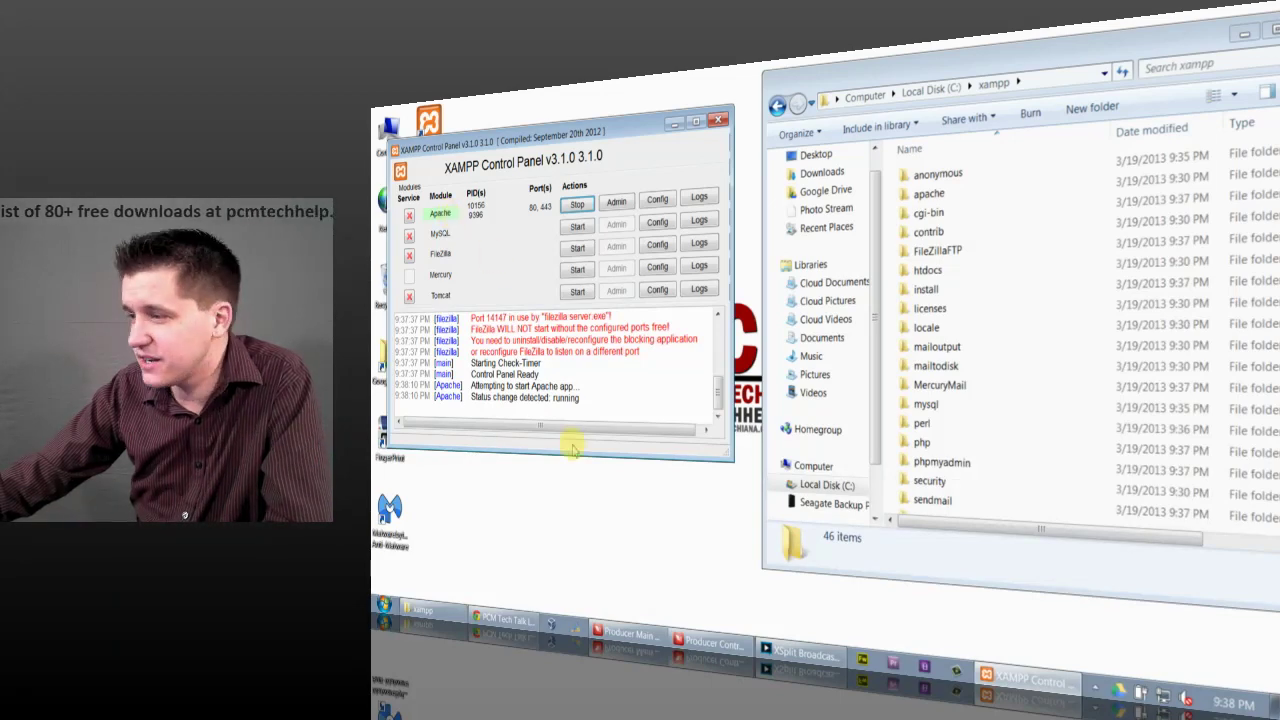
pyautogui.click(515, 620)
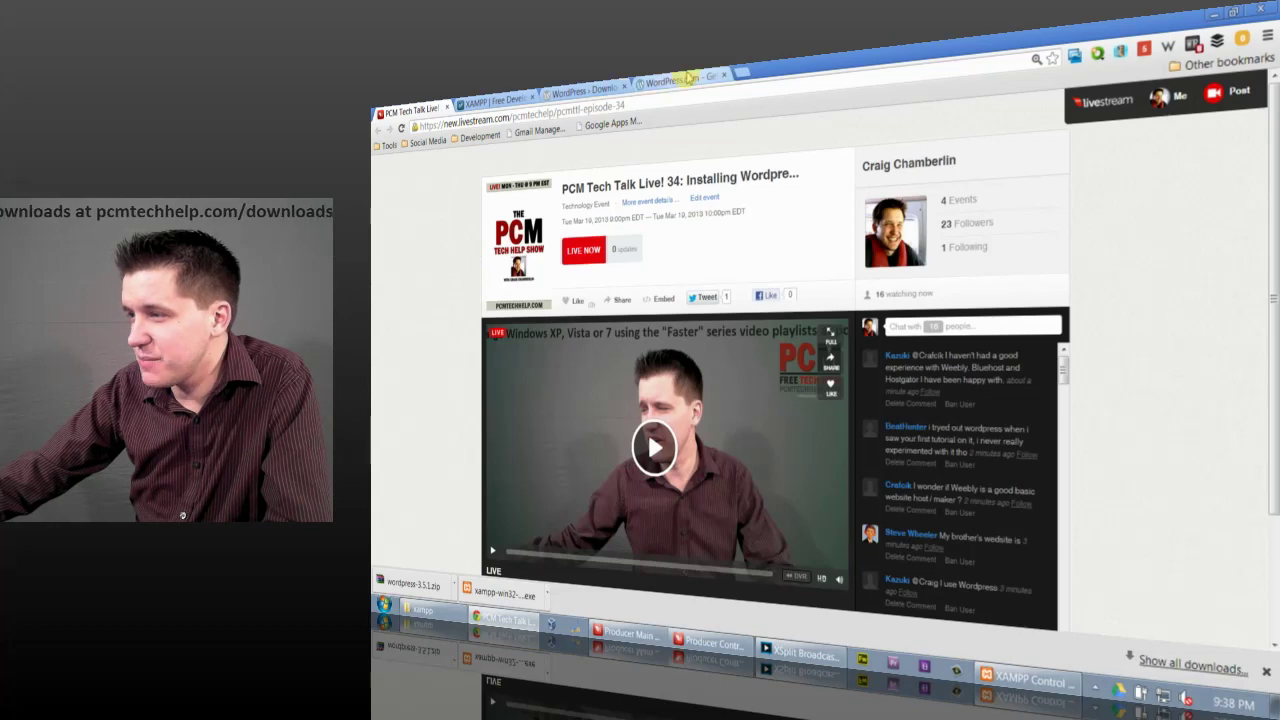
# Step: Load localhost in Chrome to show the XAMPP page served by Apache
pyautogui.click(668, 86)
pyautogui.click(652, 104)
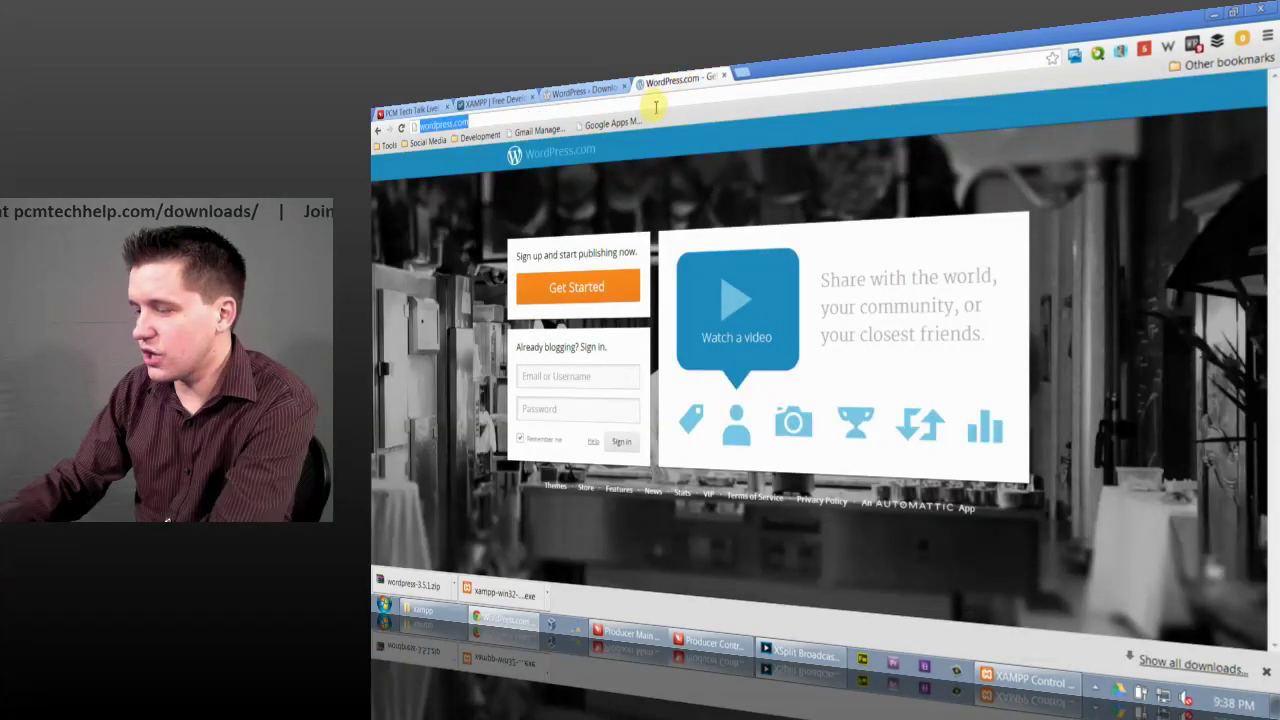
pyautogui.write('localhos')
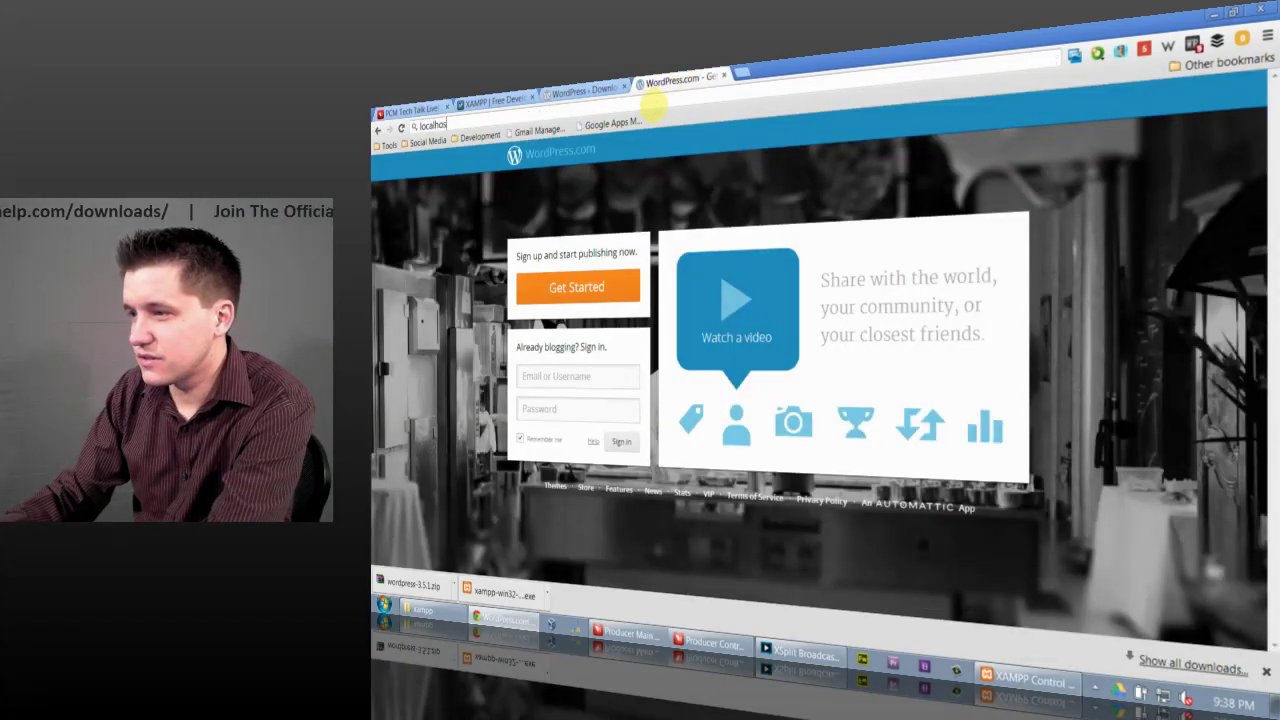
pyautogui.write('t')
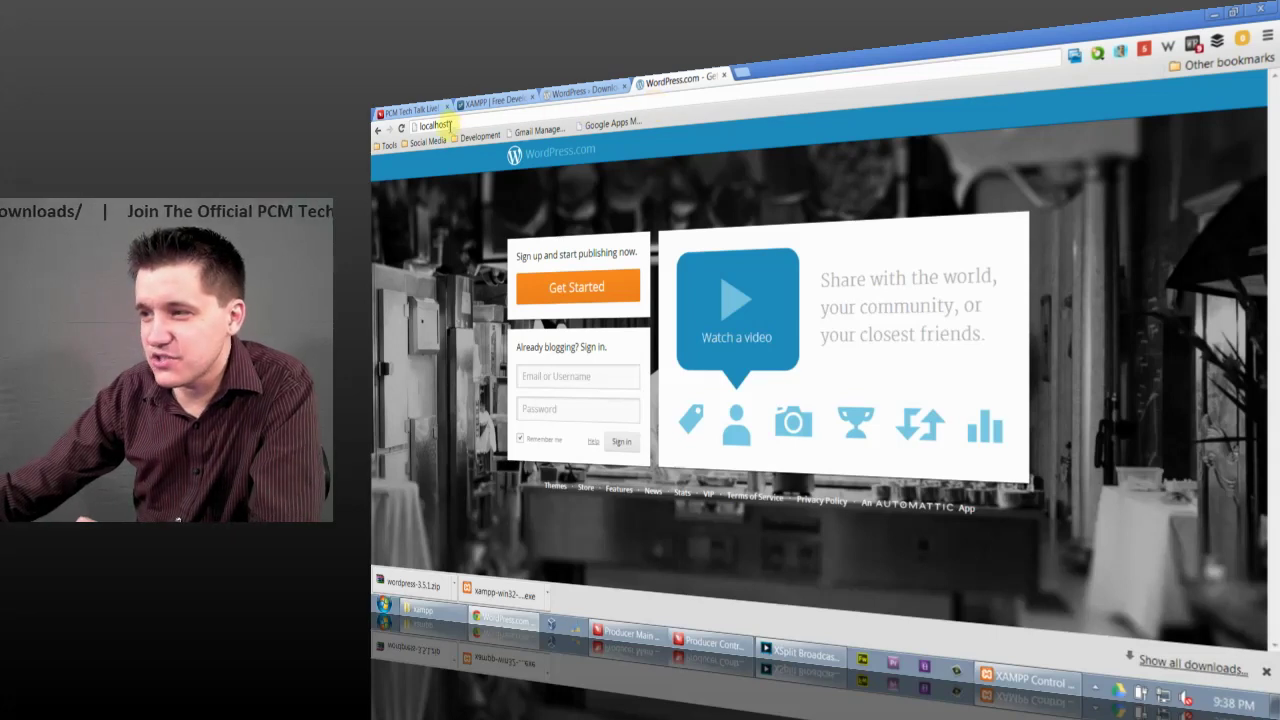
pyautogui.press('Return')
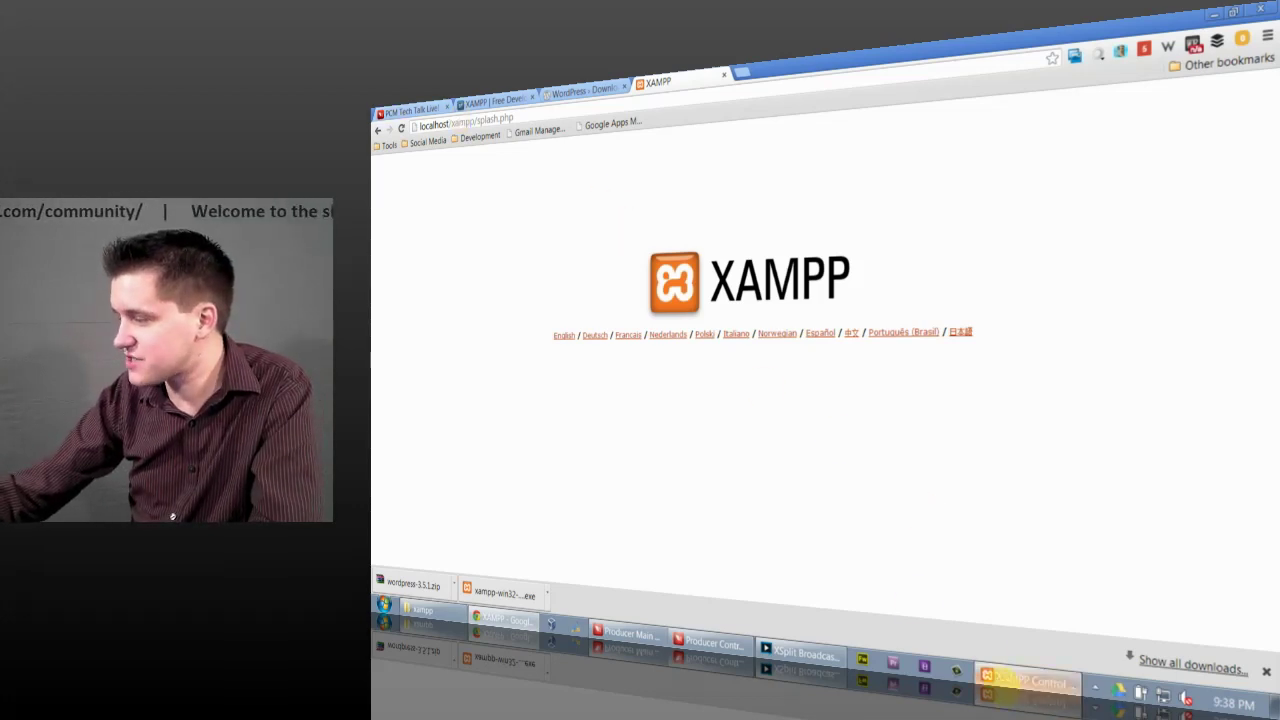
# Step: Stop Apache in XAMPP and reload localhost to show the connection failure
pyautogui.click(995, 678)
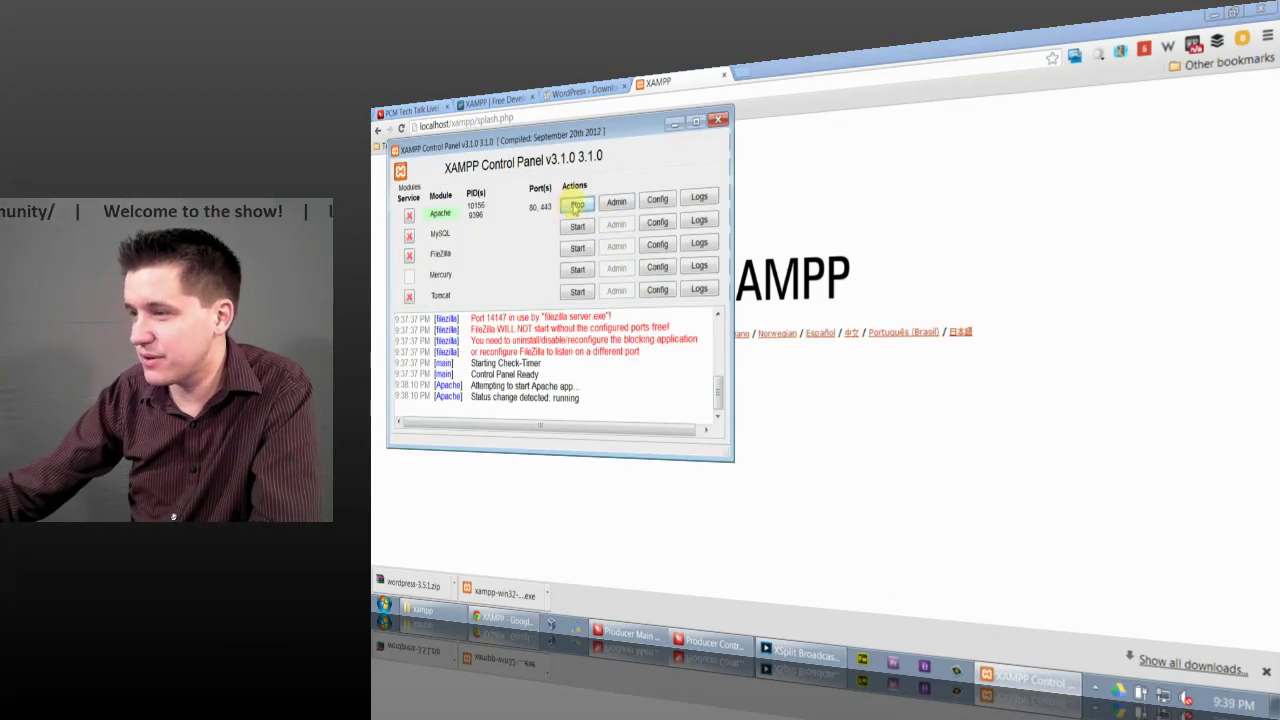
pyautogui.click(577, 205)
pyautogui.click(945, 352)
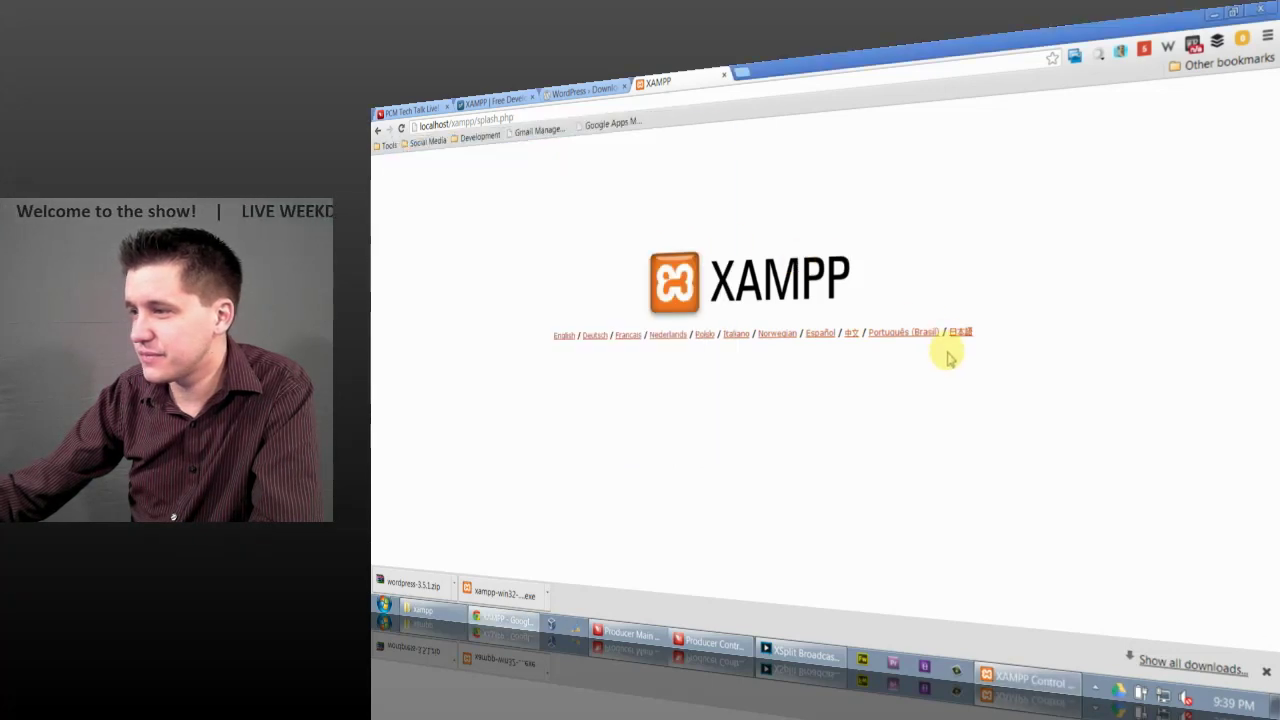
pyautogui.click(500, 119)
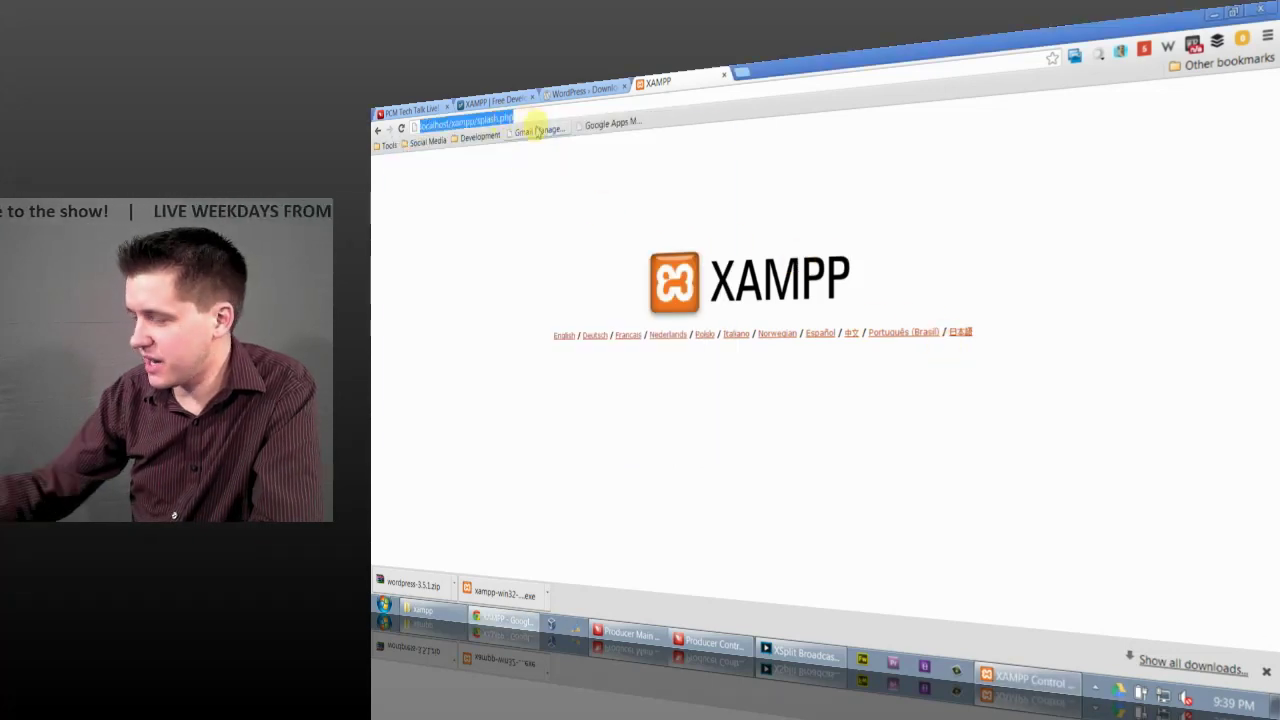
pyautogui.press('Return')
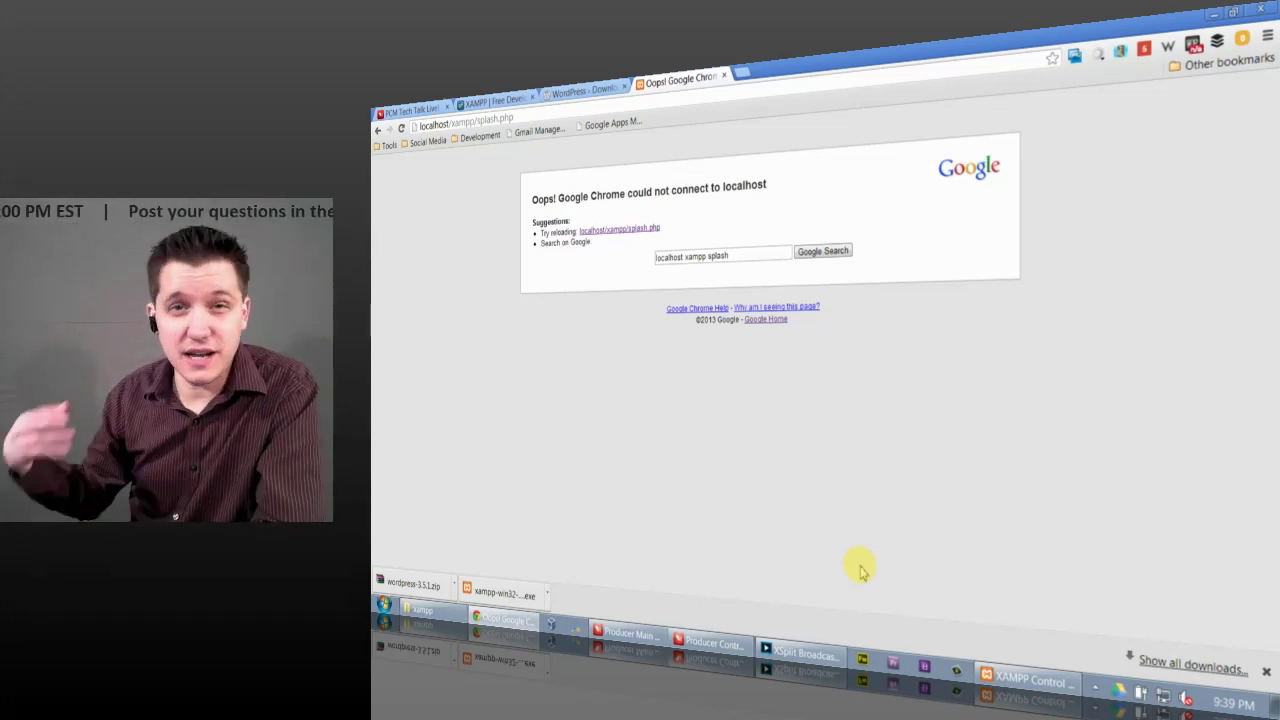
# Step: Restart Apache and load 127.0.0.1 in Chrome to reach the XAMPP splash page
pyautogui.click(988, 678)
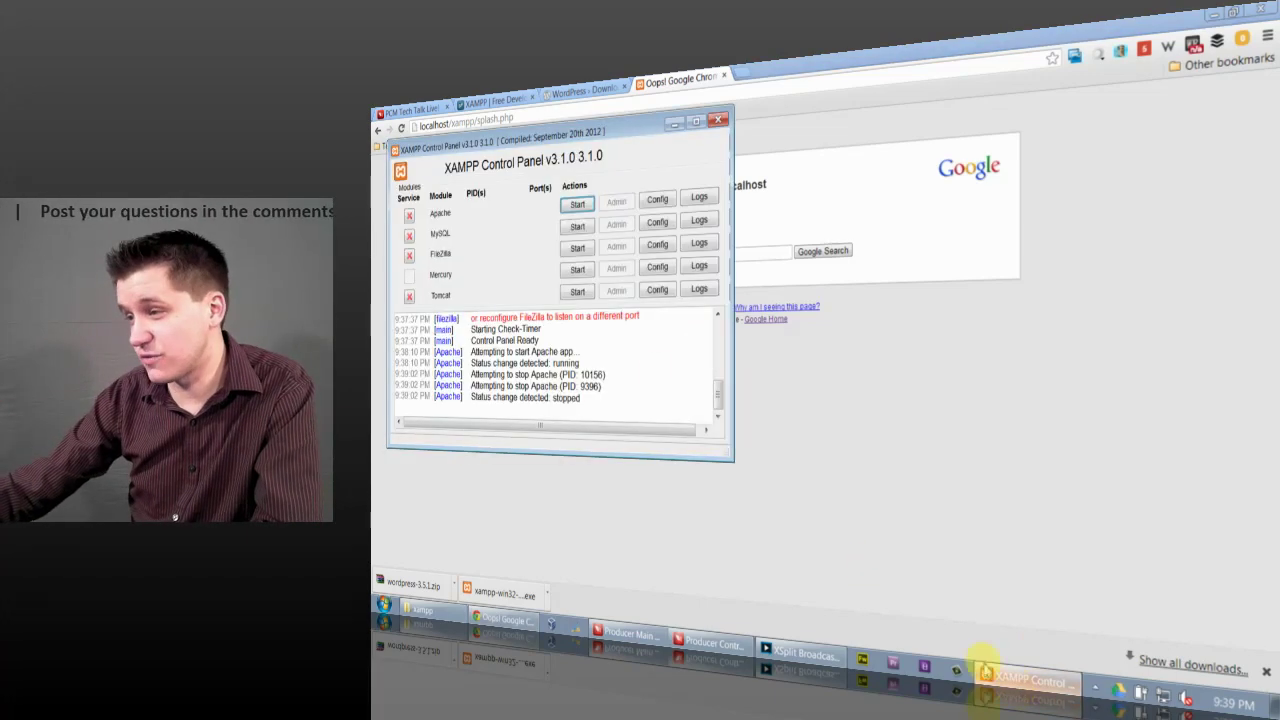
pyautogui.click(574, 204)
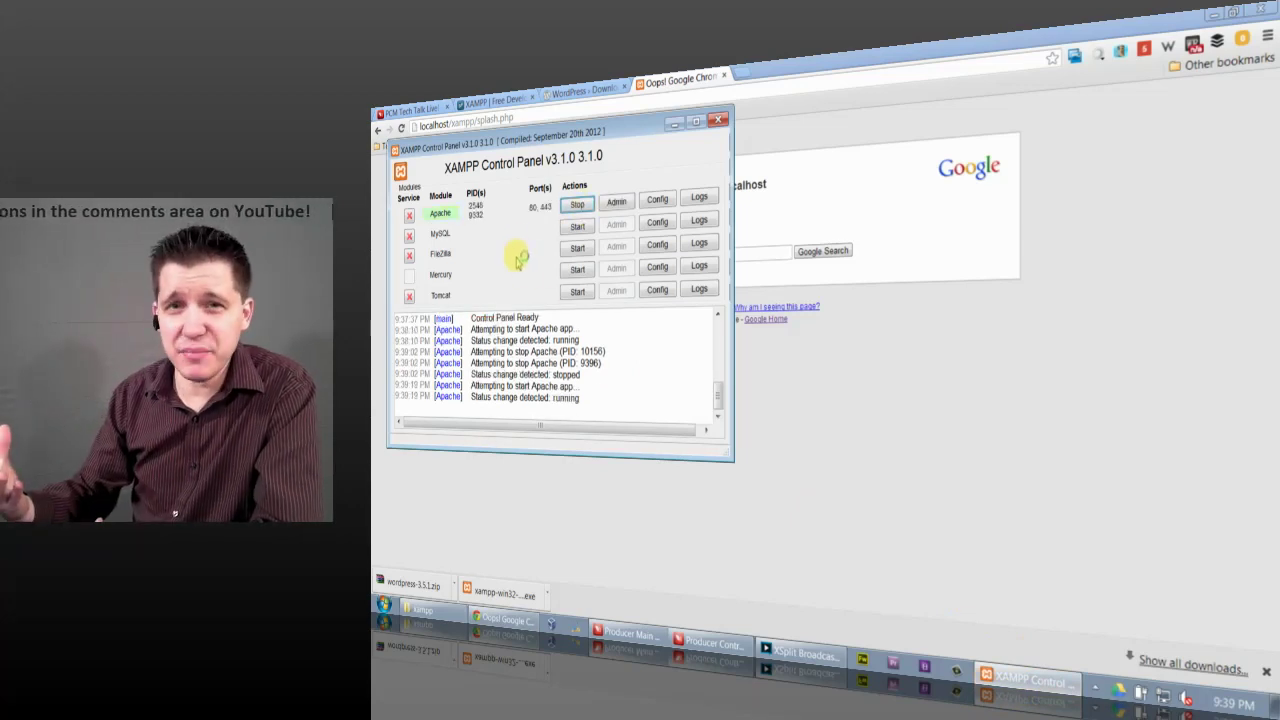
pyautogui.click(772, 400)
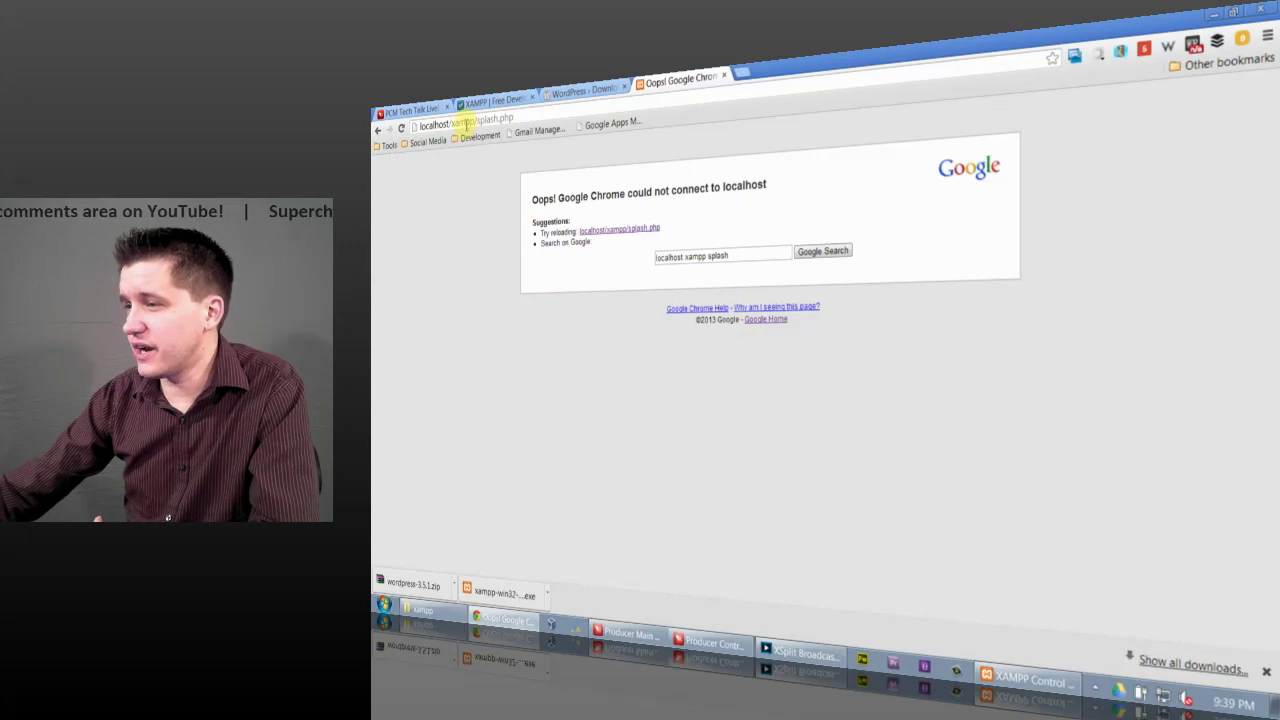
pyautogui.click(466, 125)
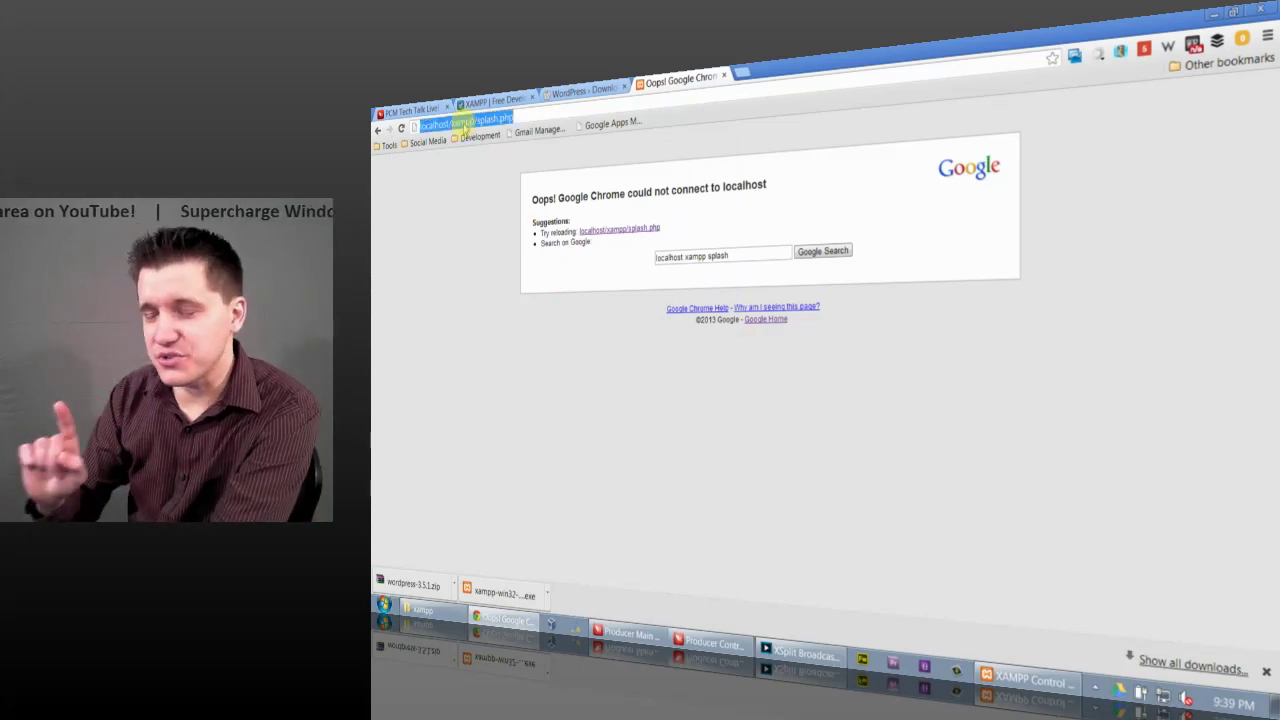
pyautogui.write('127')
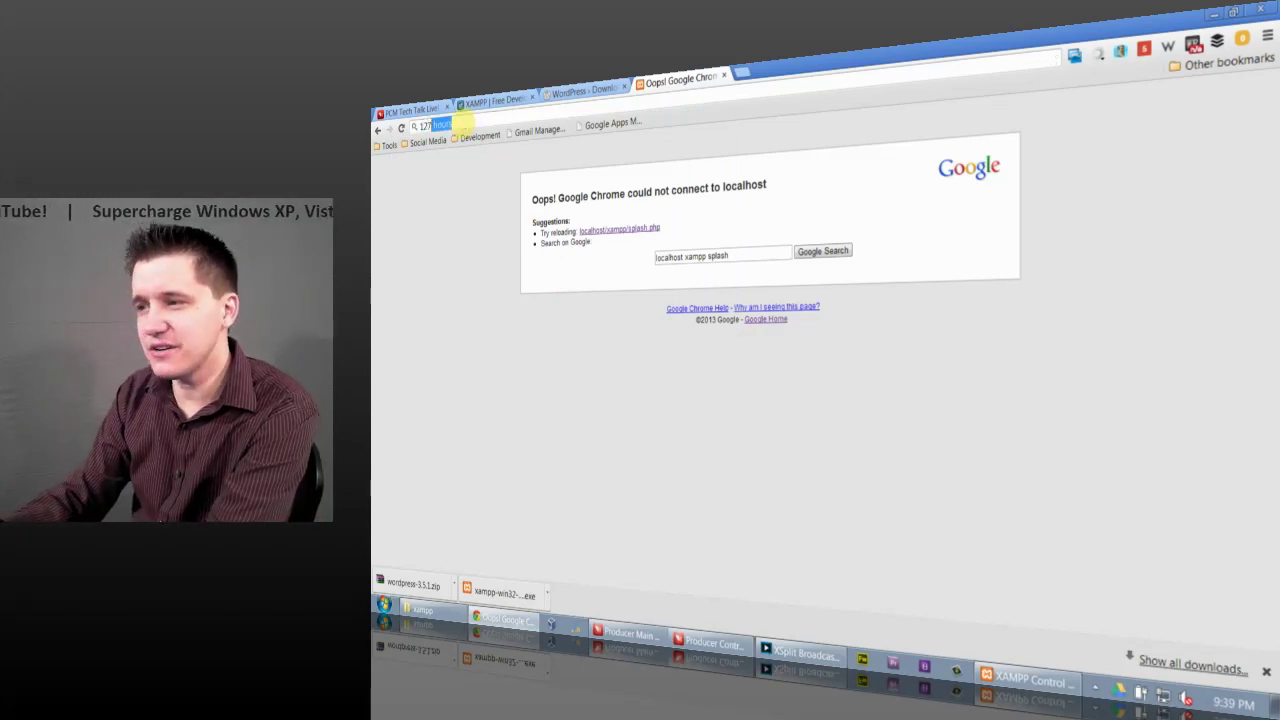
pyautogui.write('.0.0.1')
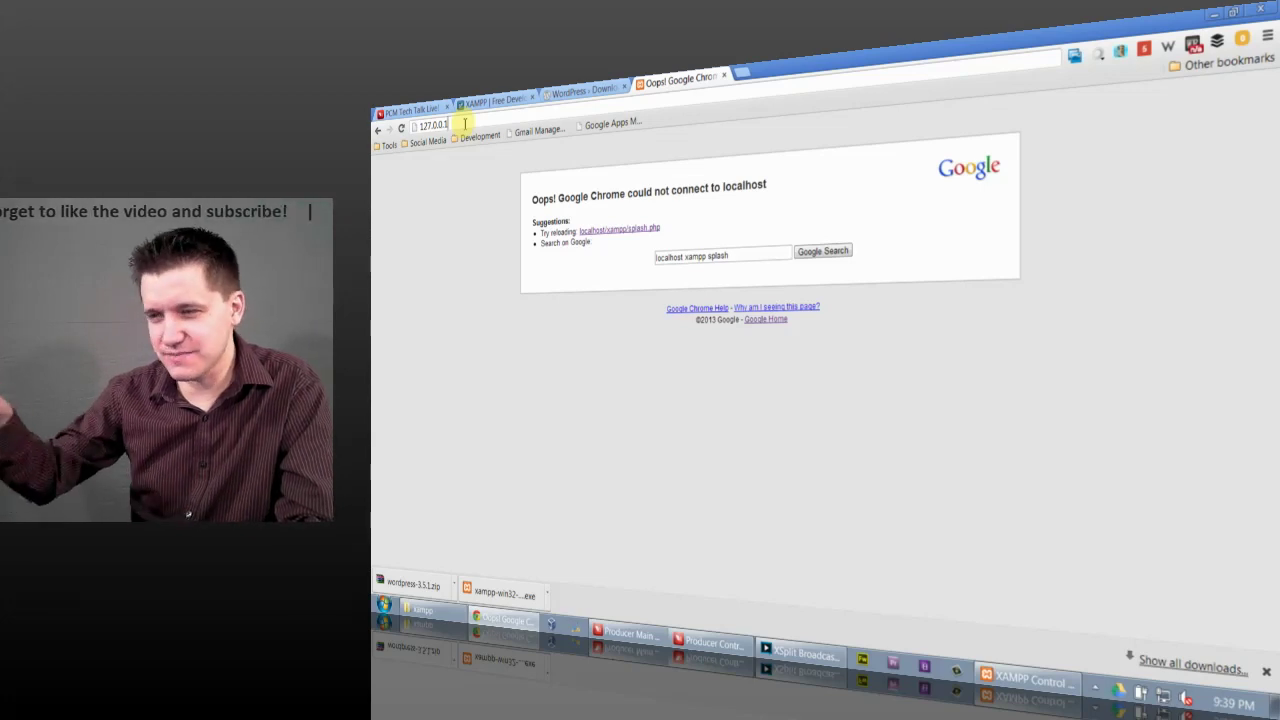
pyautogui.press('Return')
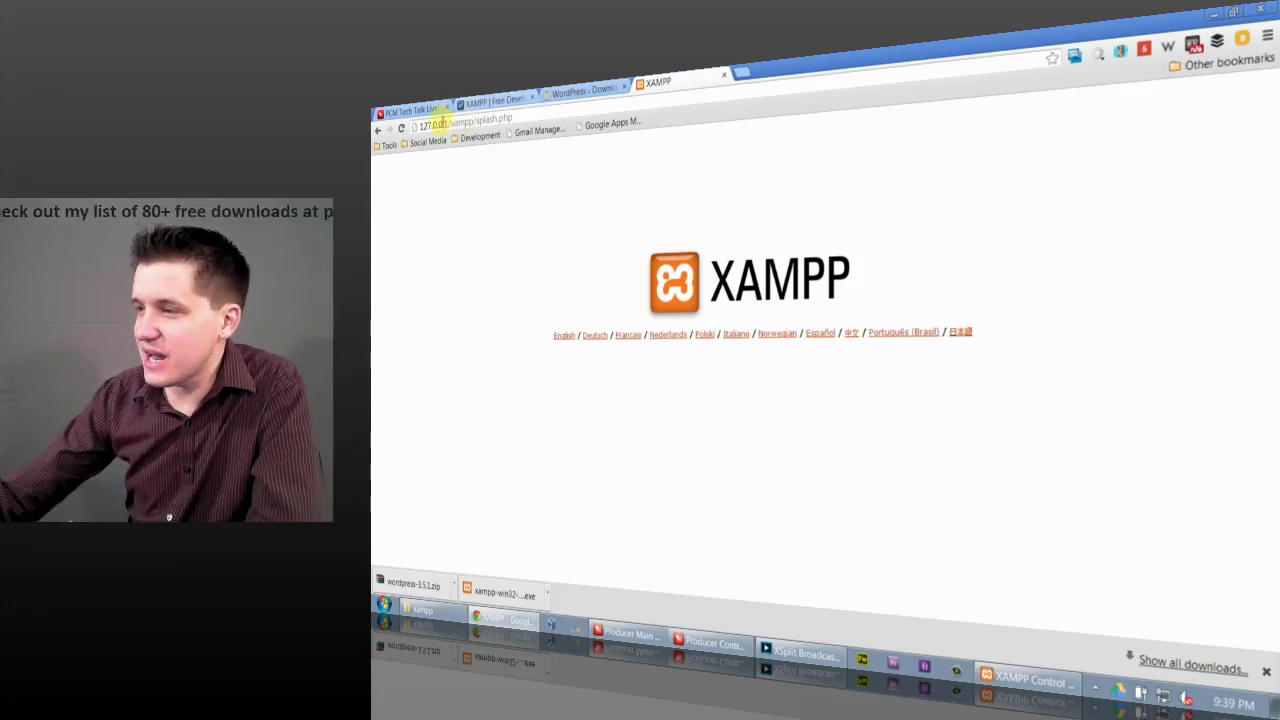
pyautogui.moveTo(448, 123); pyautogui.dragTo(419, 125)
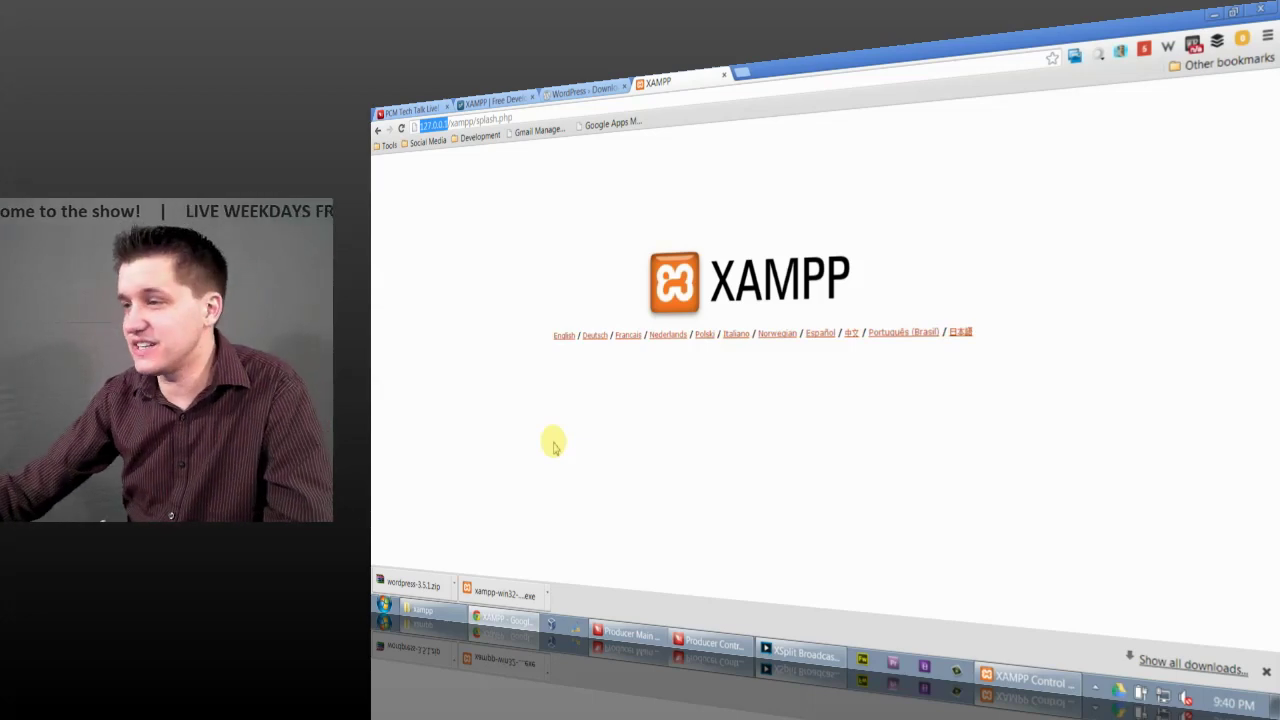
# Step: Open the English XAMPP page, browse the phpinfo() details for PHP 5.4.7, then open phpMyAdmin
pyautogui.click(562, 337)
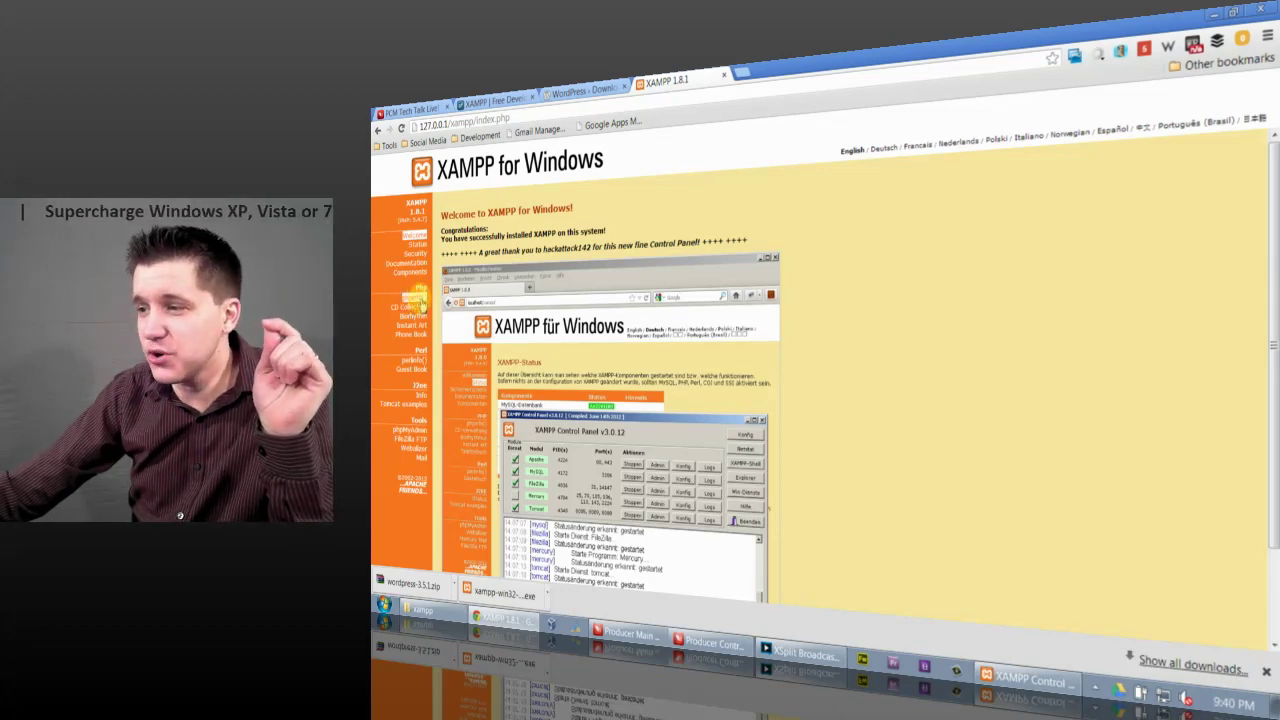
pyautogui.click(416, 299)
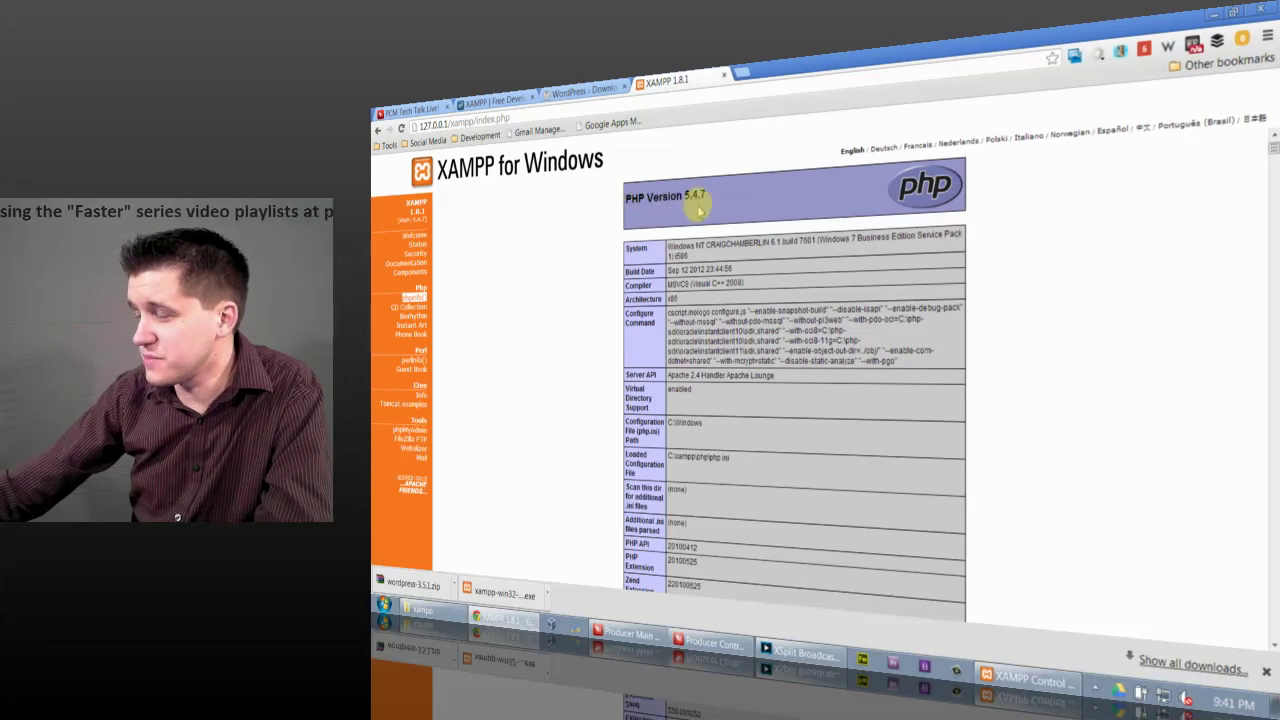
pyautogui.scroll(-3, 690, 220)
pyautogui.scroll(-15, 697, 262)
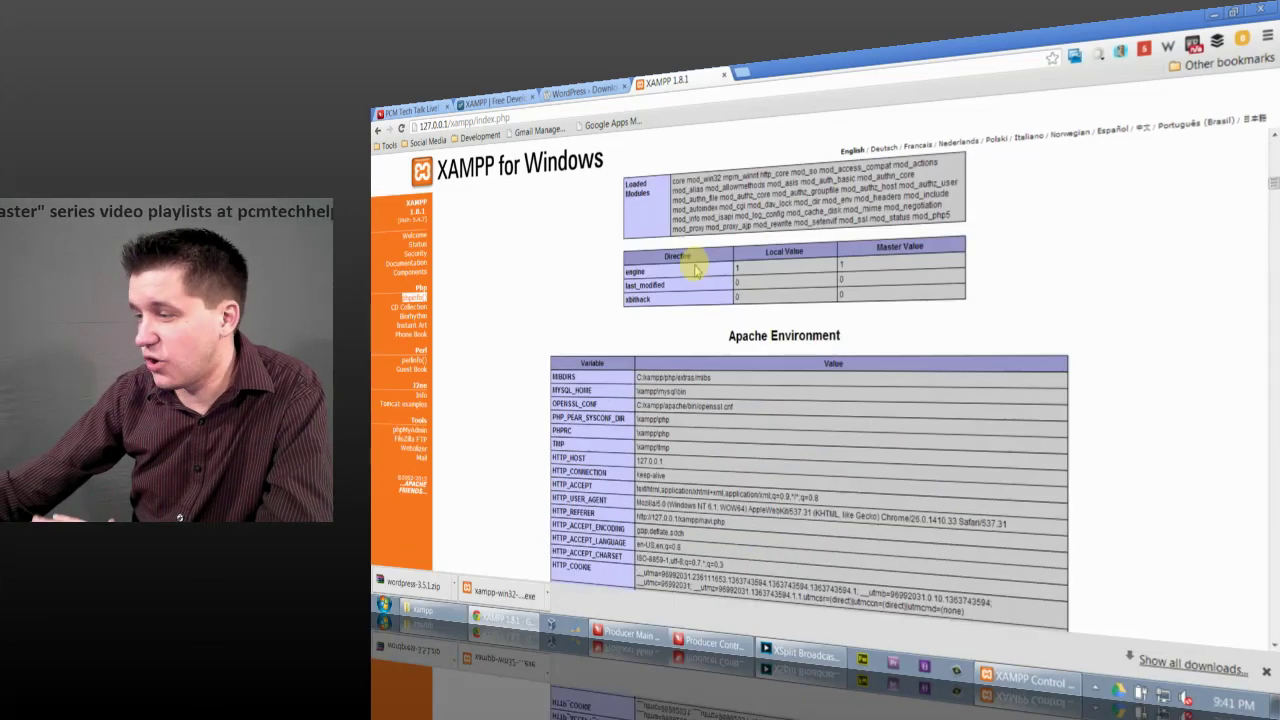
pyautogui.scroll(5, 668, 283)
pyautogui.scroll(15, 668, 283)
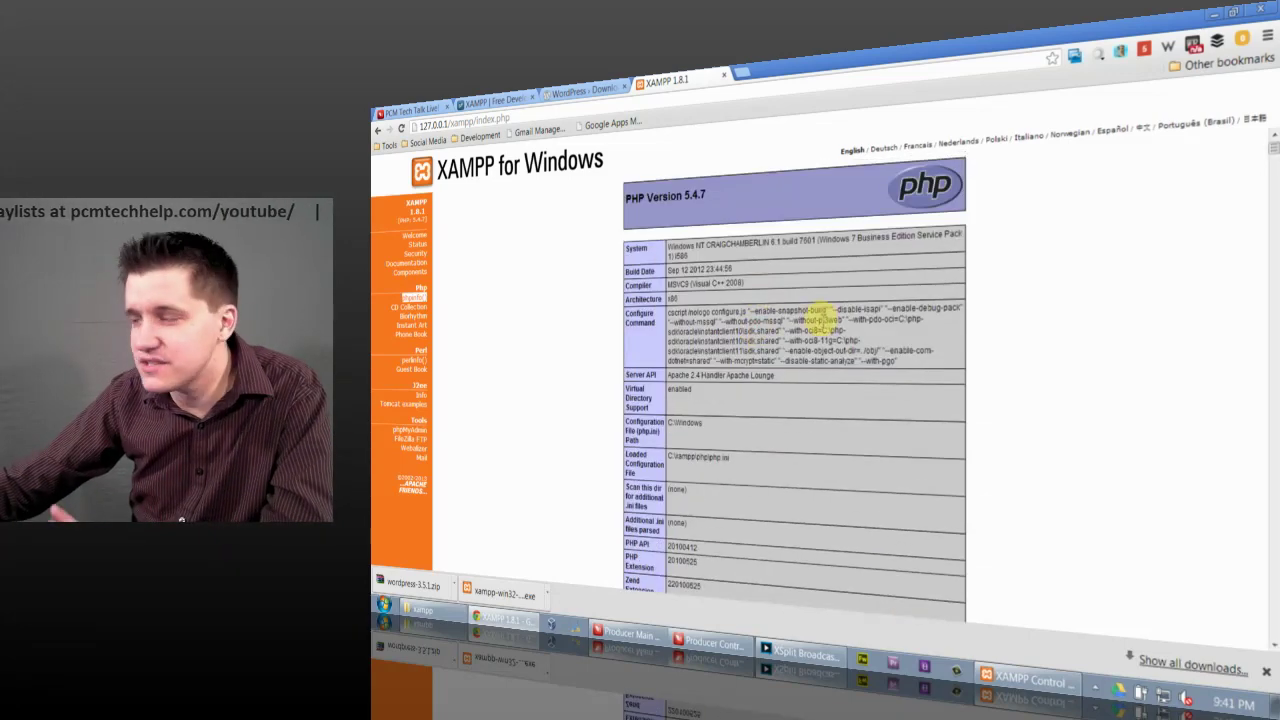
pyautogui.scroll(-10, 768, 315)
pyautogui.scroll(10, 703, 365)
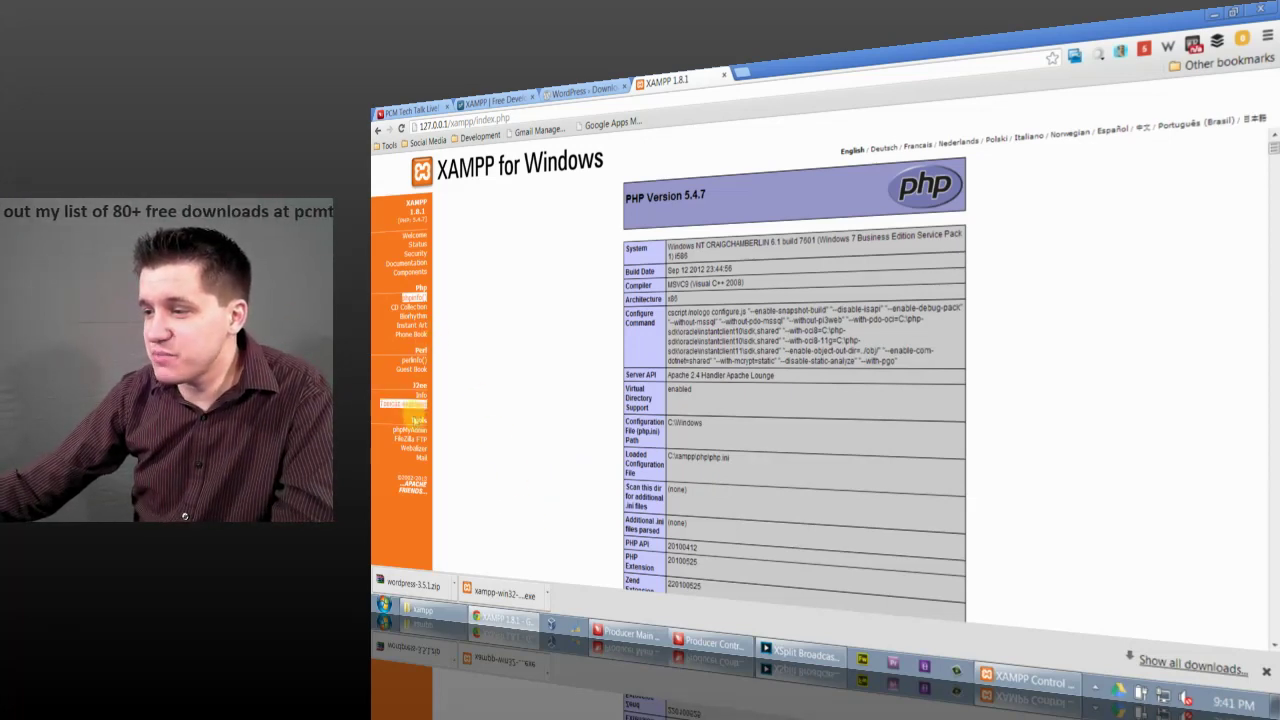
pyautogui.click(411, 430)
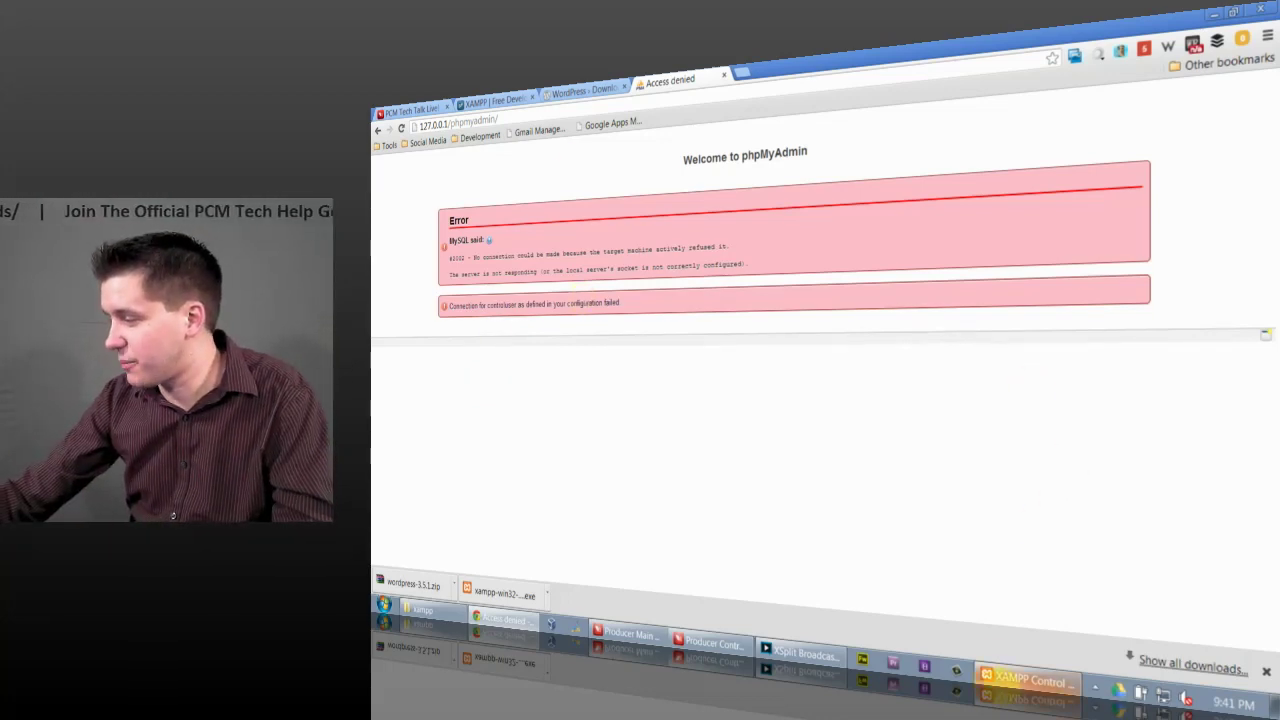
# Step: Start MySQL on port 3306 and reload 127.0.0.1/phpmyadmin in Chrome
pyautogui.click(1030, 682)
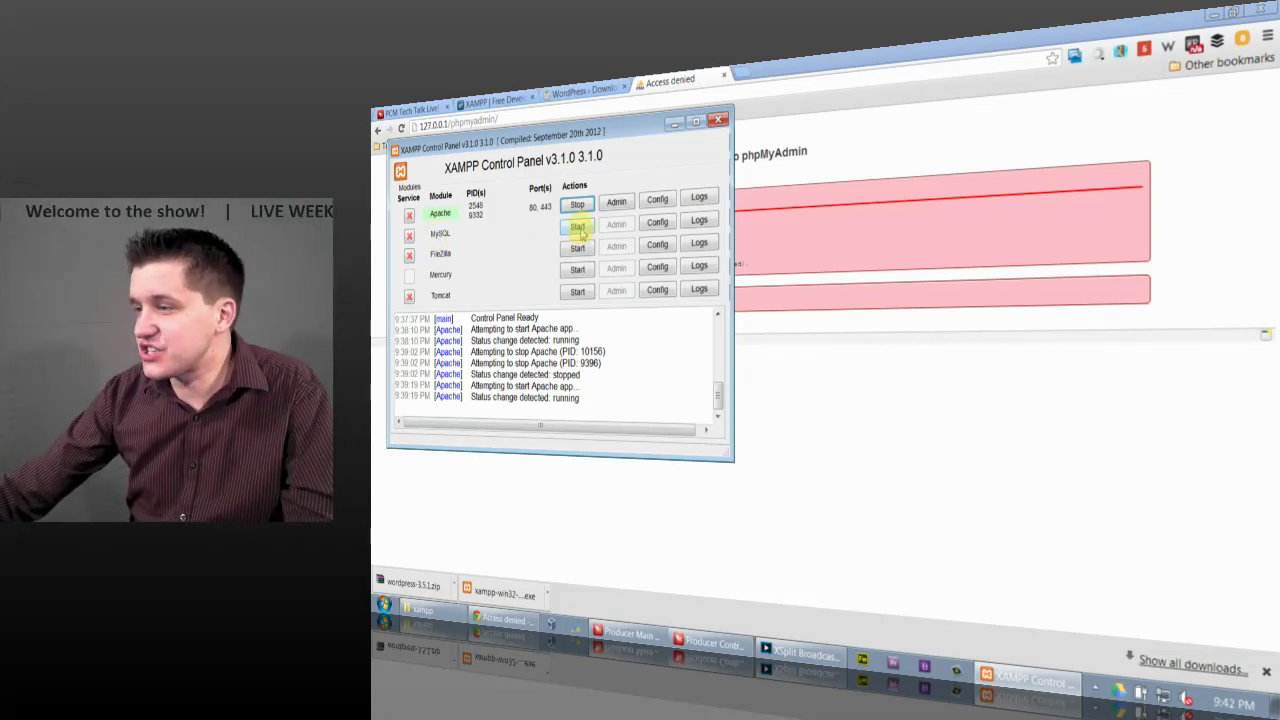
pyautogui.click(578, 227)
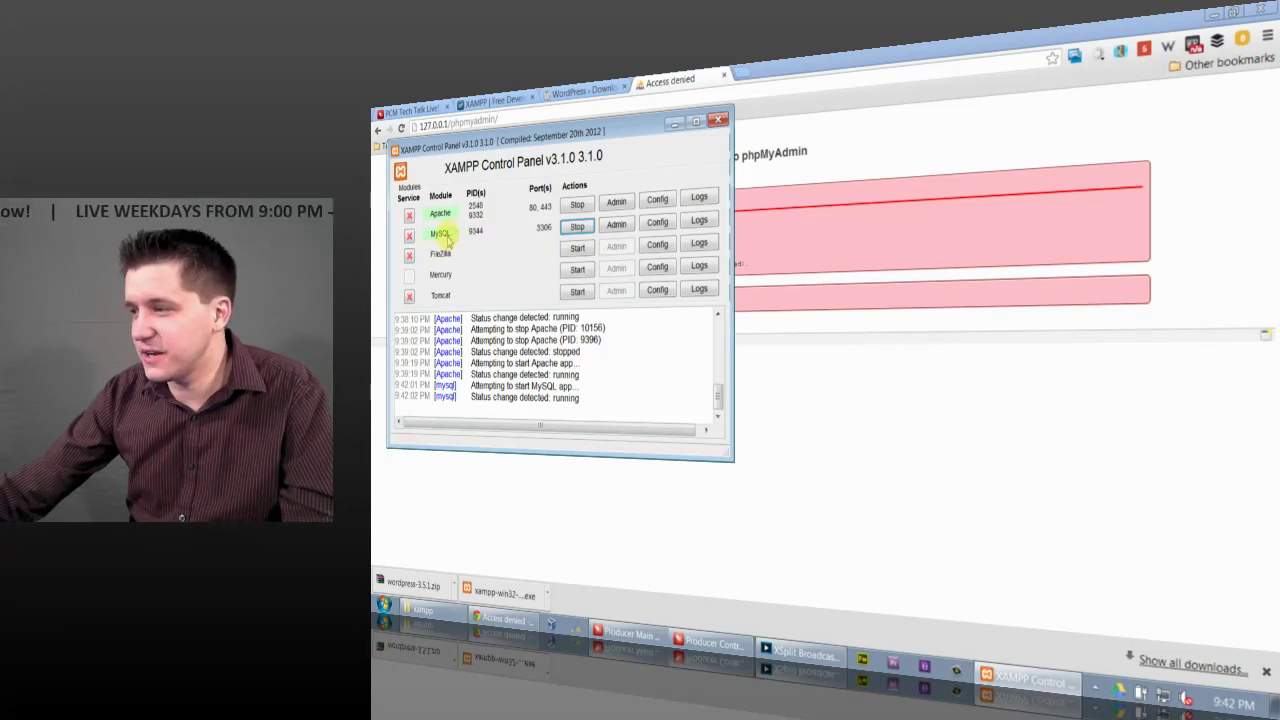
pyautogui.click(694, 494)
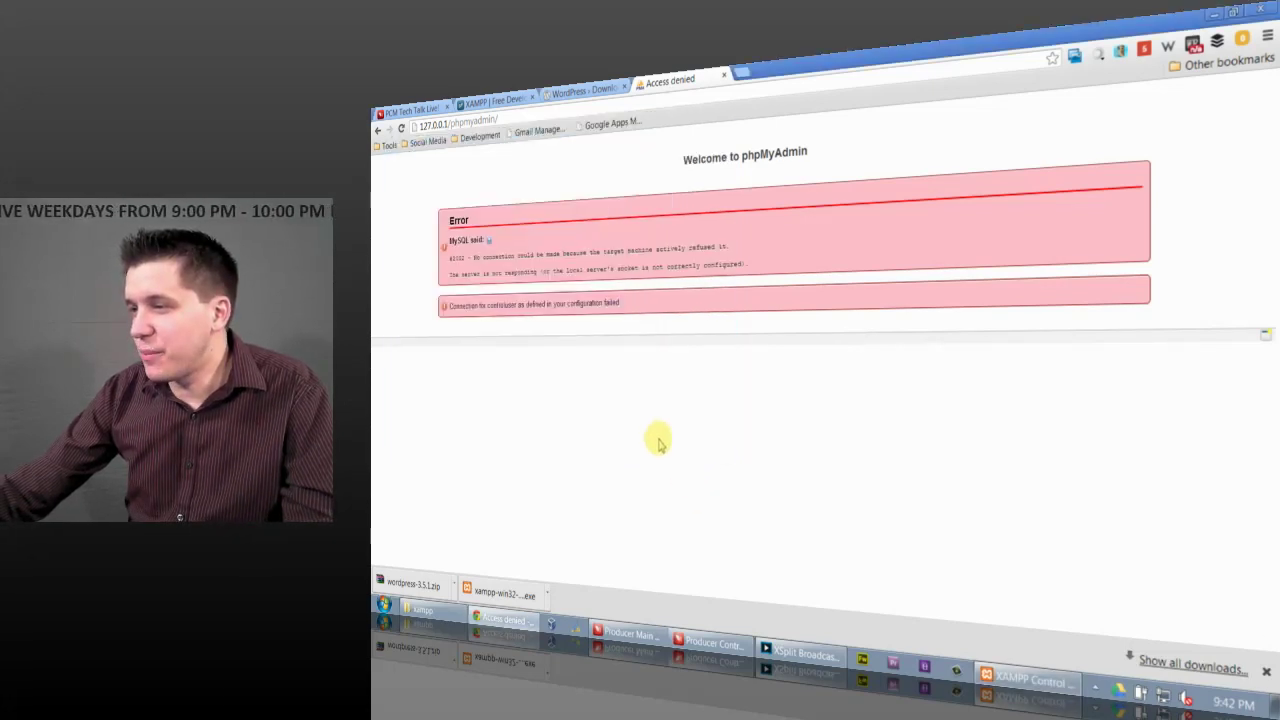
pyautogui.click(478, 121)
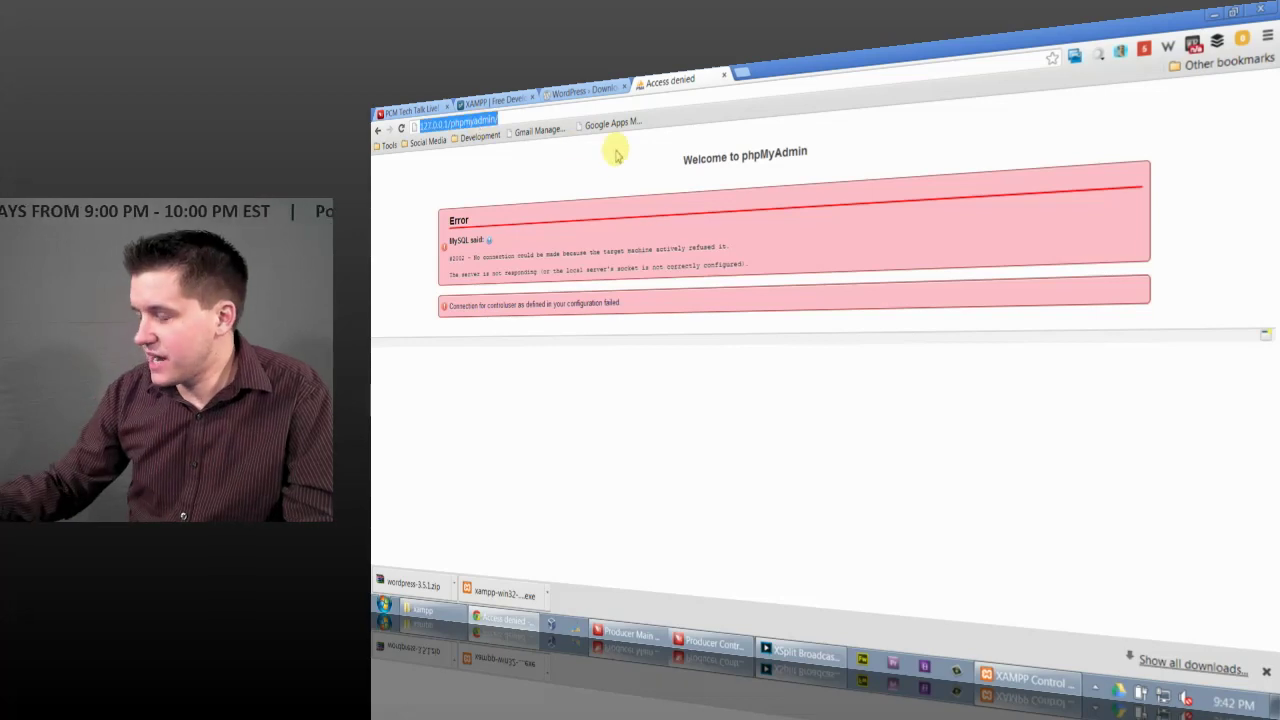
pyautogui.press('Return')
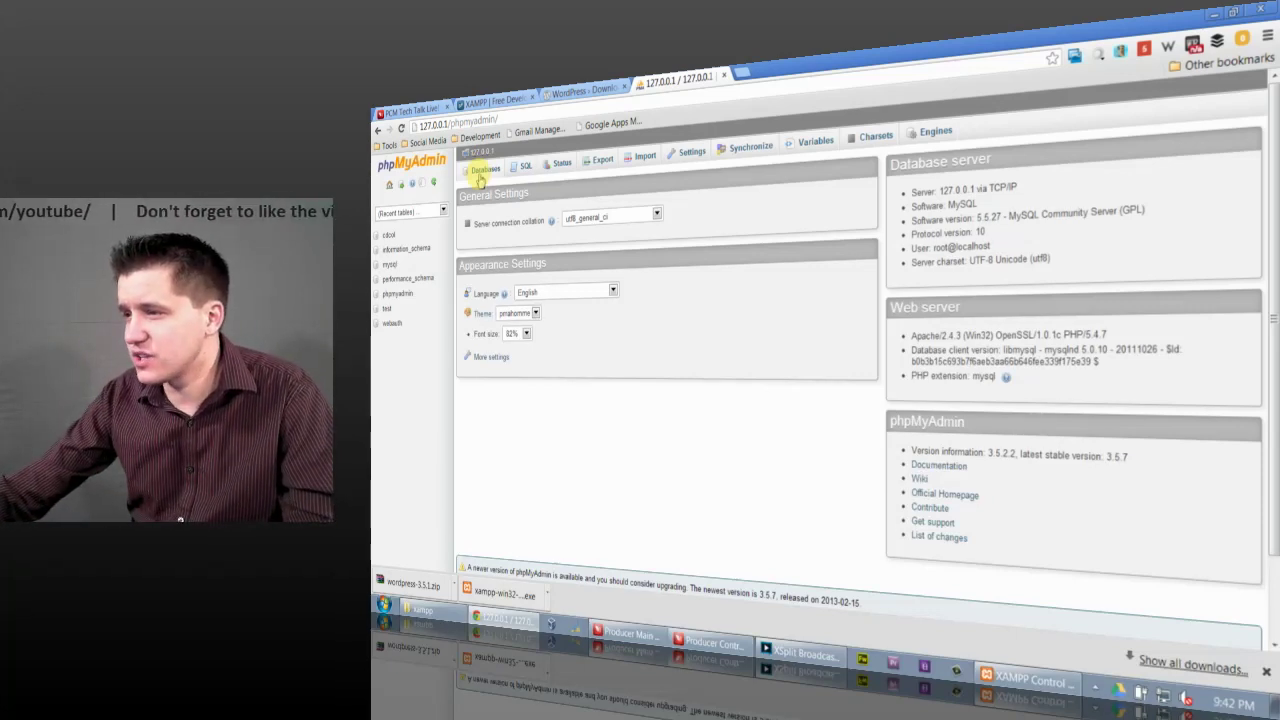
# Step: Create the MyFirstWebsite database under Databases, open it in the sidebar, and minimise Chrome
pyautogui.click(483, 174)
pyautogui.click(515, 257)
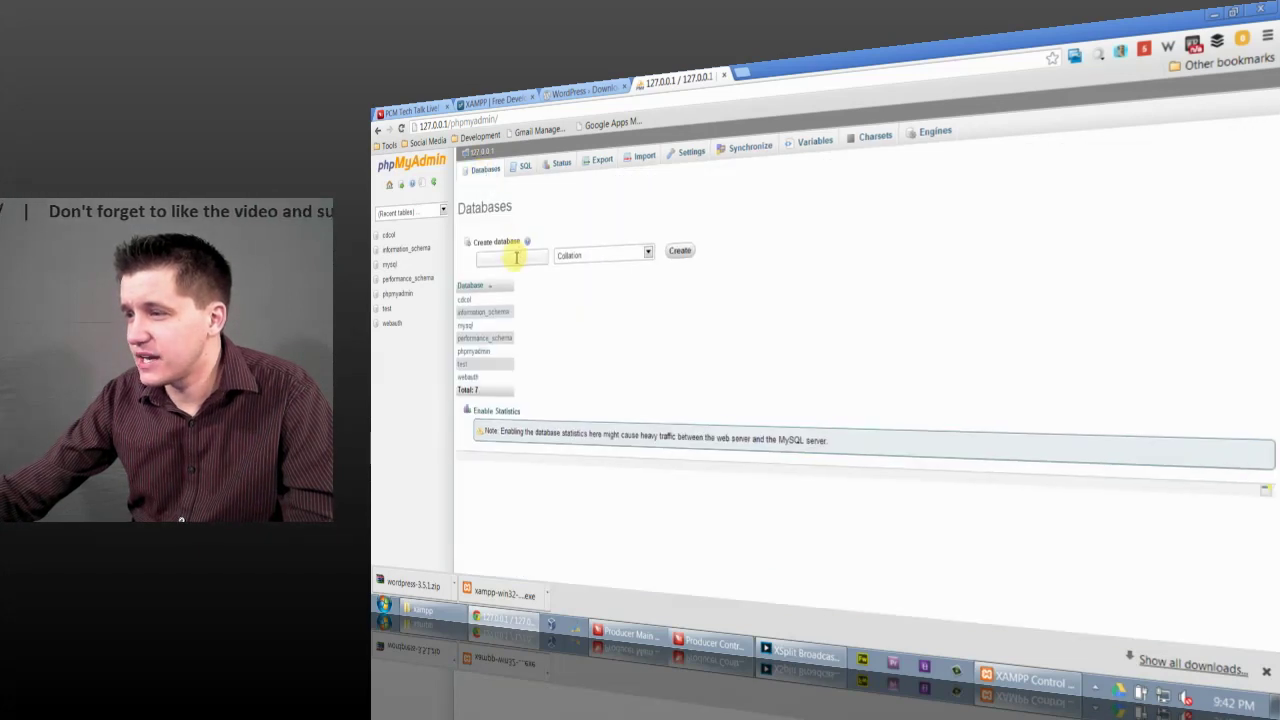
pyautogui.write('m')
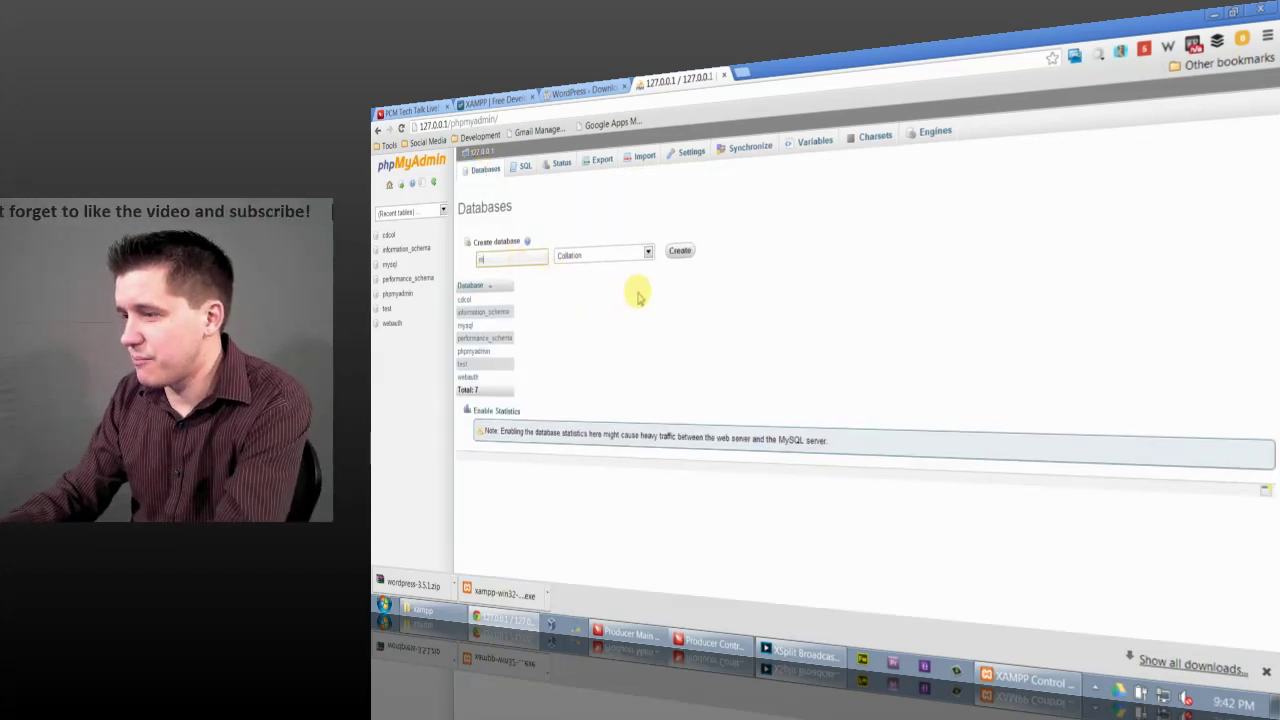
pyautogui.write('yfirstwebsite')
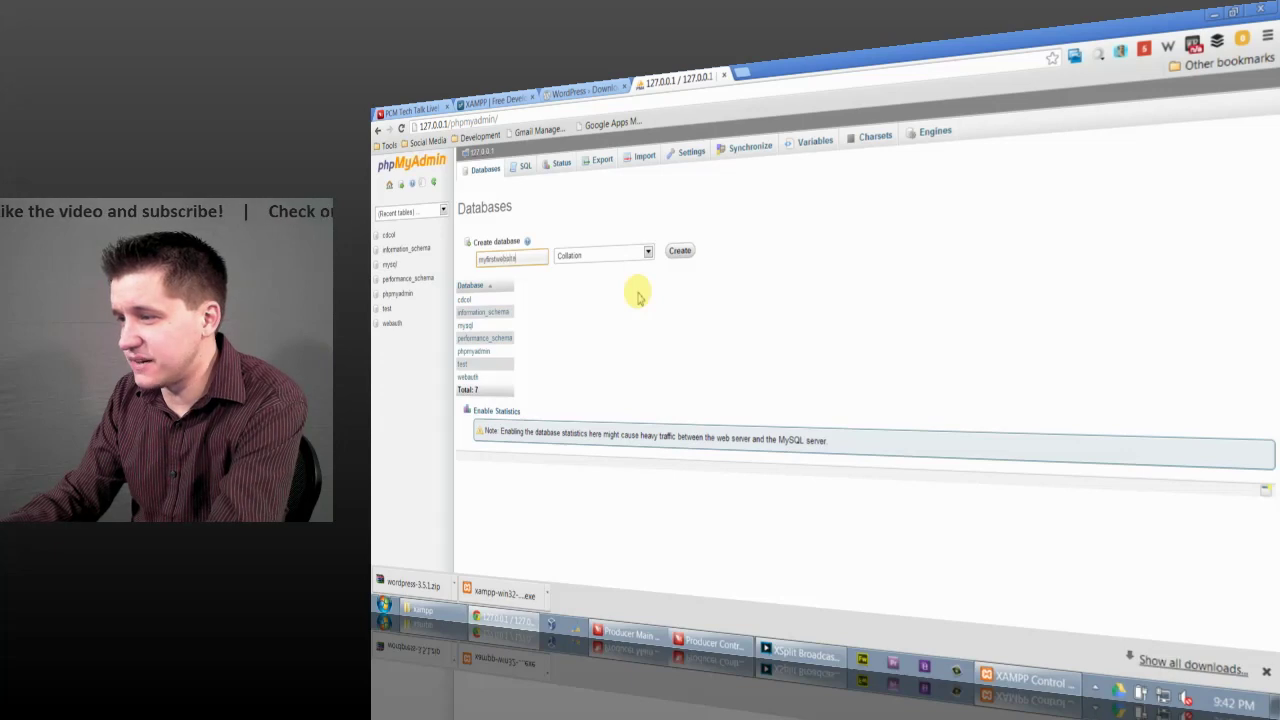
pyautogui.hotkey('ctrl', 'a')
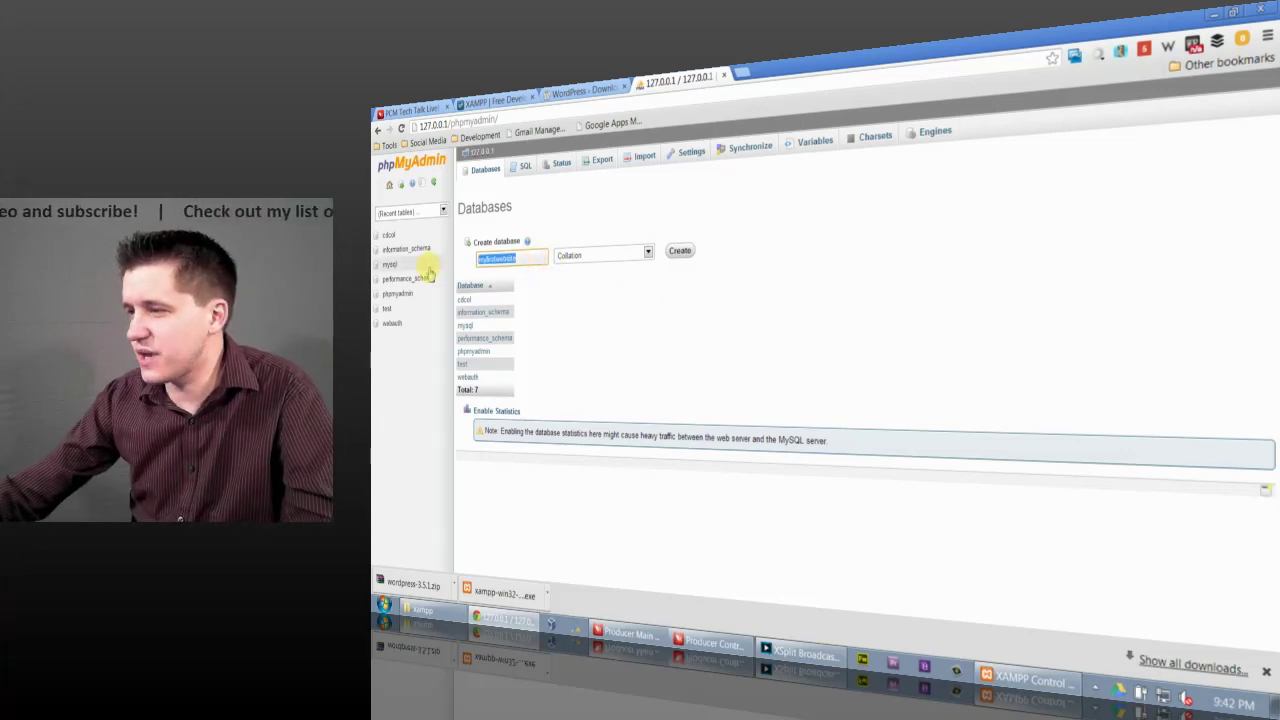
pyautogui.write('MyFirstWebsite')
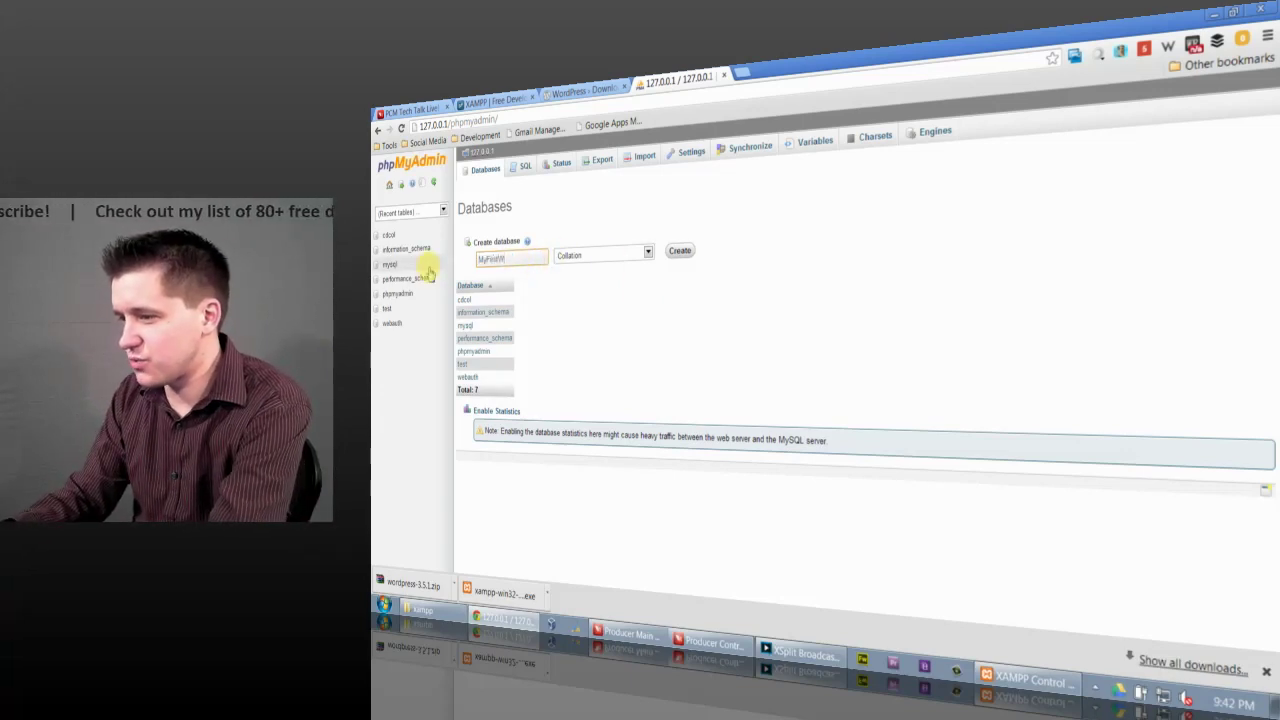
pyautogui.click(680, 250)
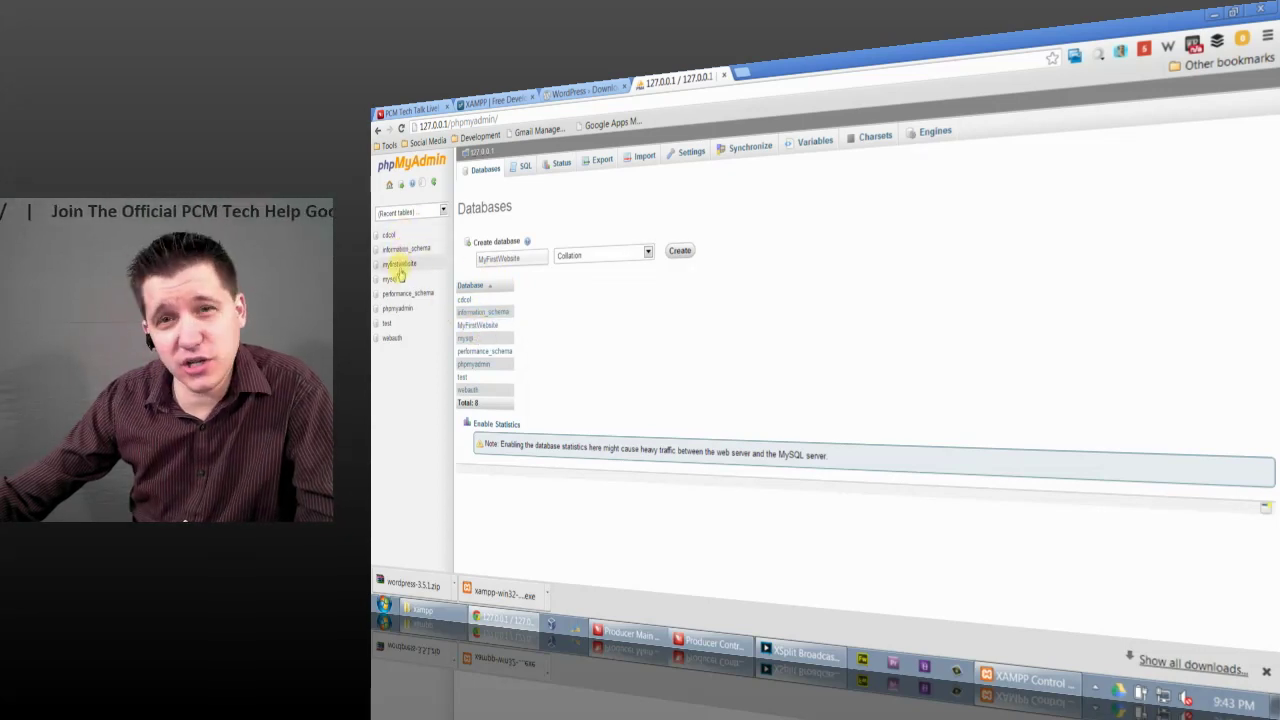
pyautogui.click(399, 268)
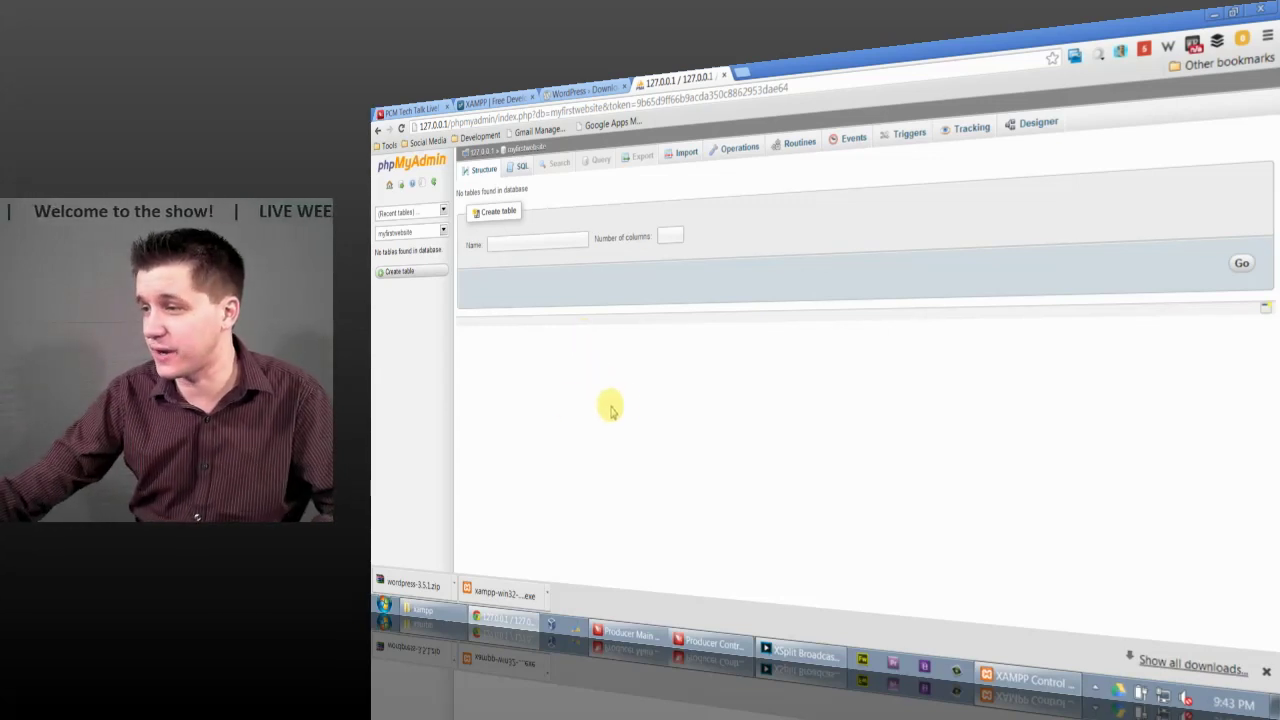
pyautogui.click(1212, 13)
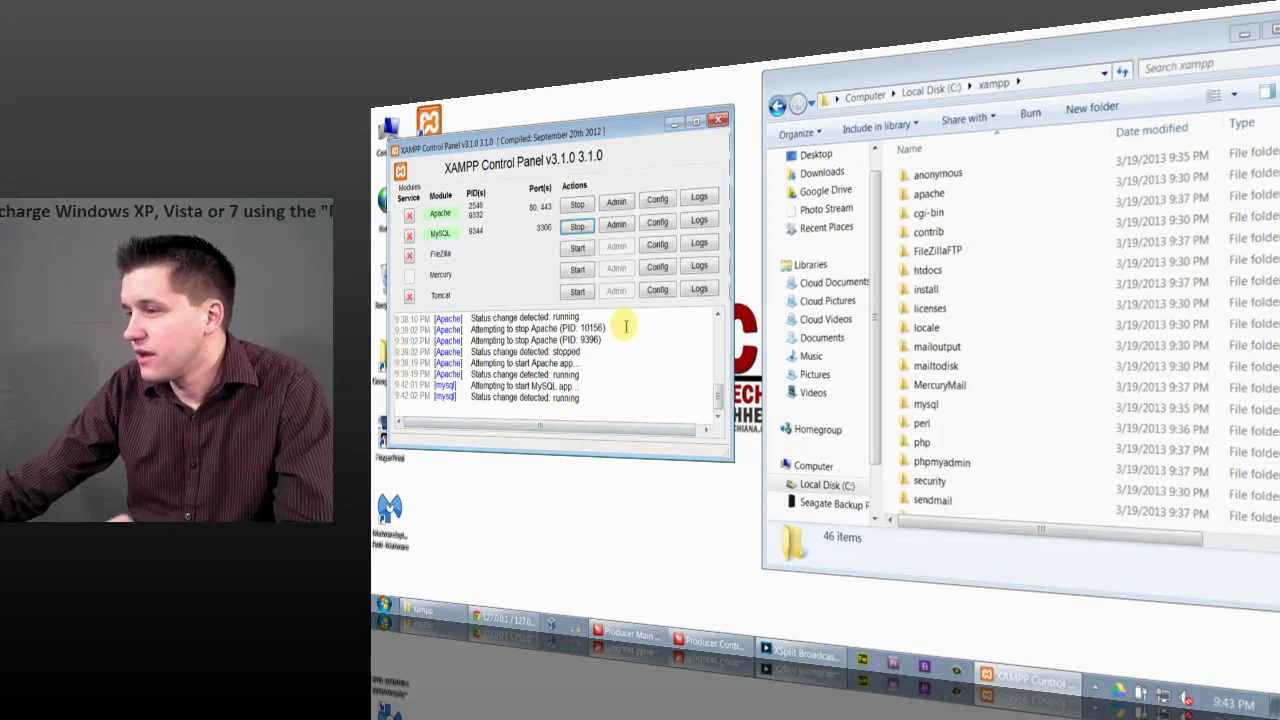
# Step: Load localhost/xampp in Chrome's phpMyAdmin tab, then bring up the xampp folder window
pyautogui.click(515, 618)
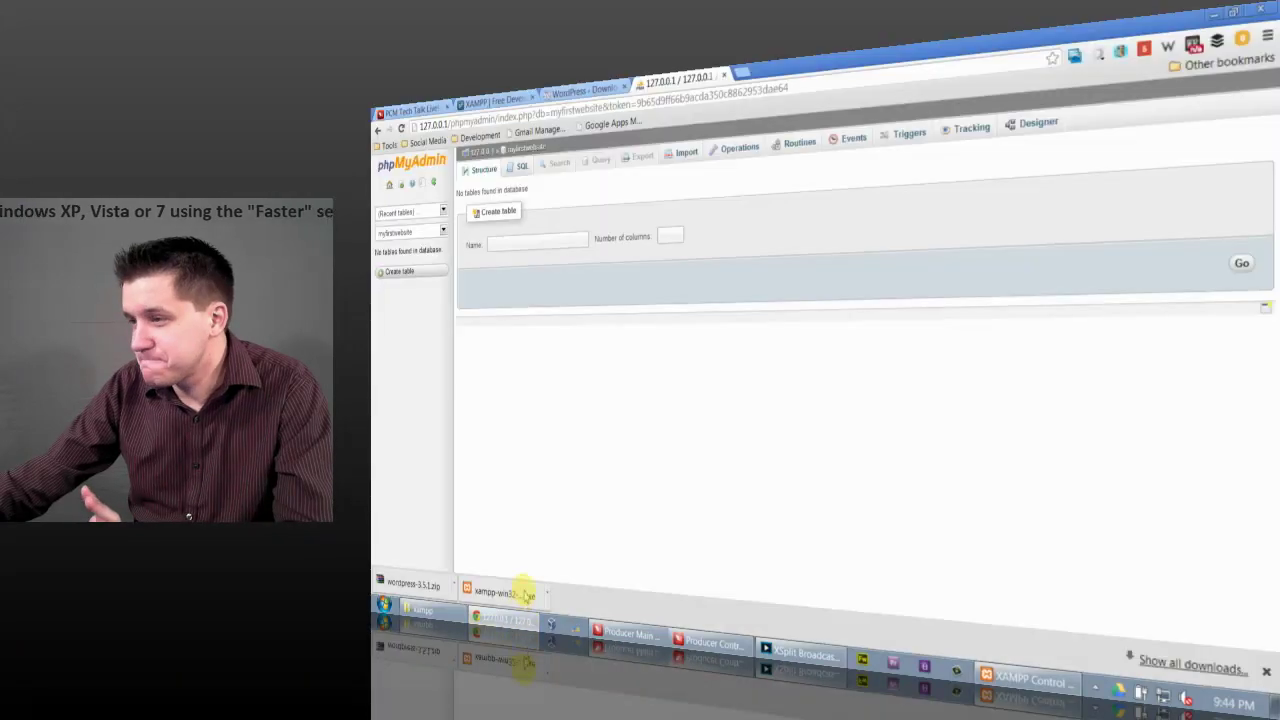
pyautogui.click(587, 92)
pyautogui.click(670, 80)
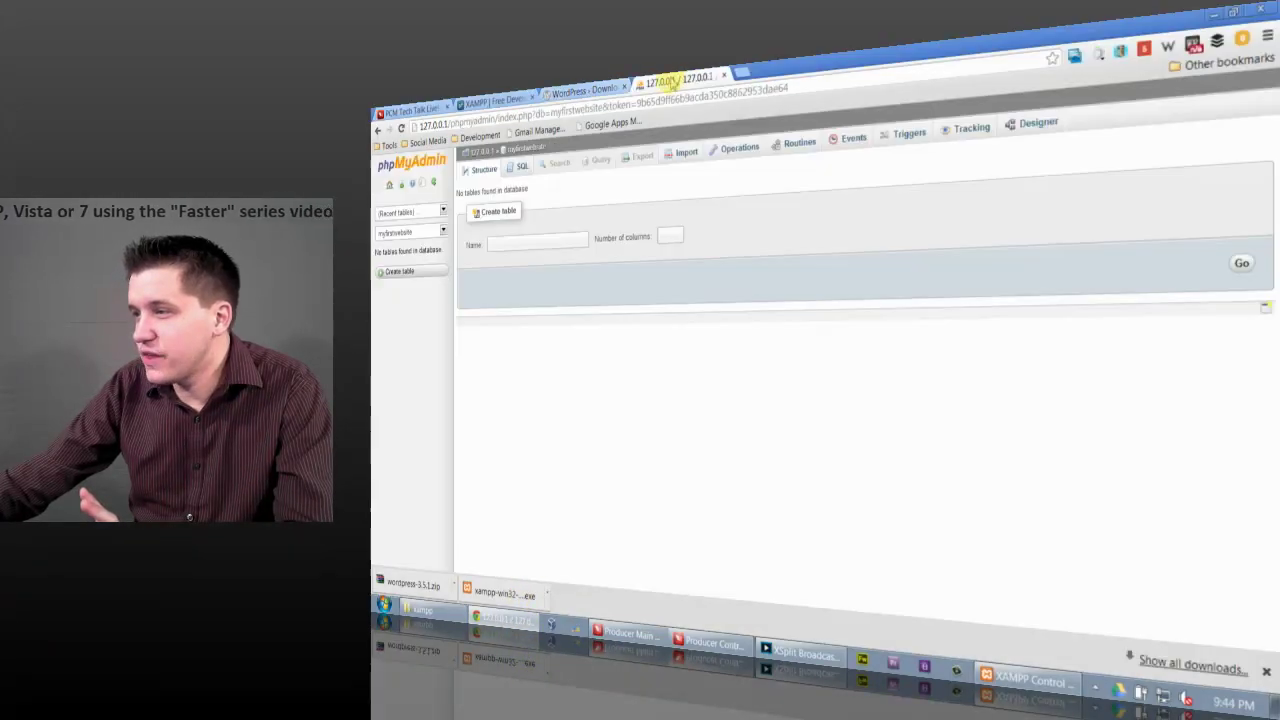
pyautogui.click(655, 105)
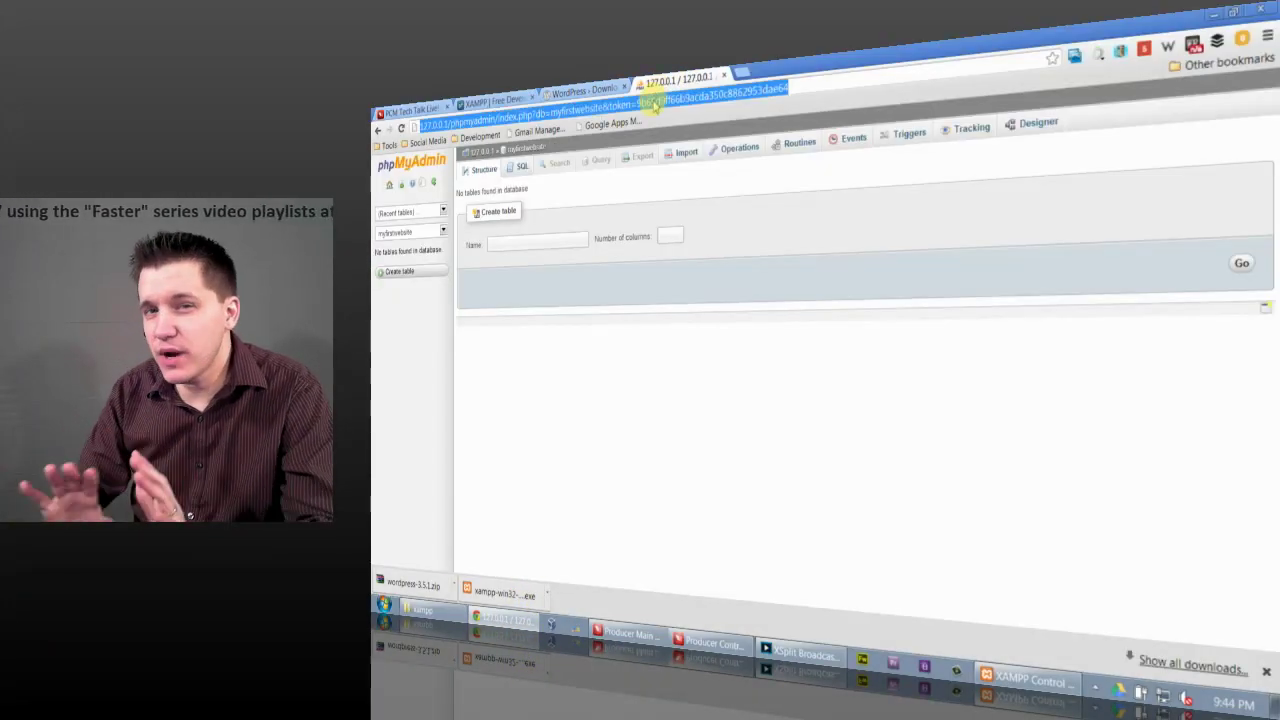
pyautogui.write('localhost/xampp')
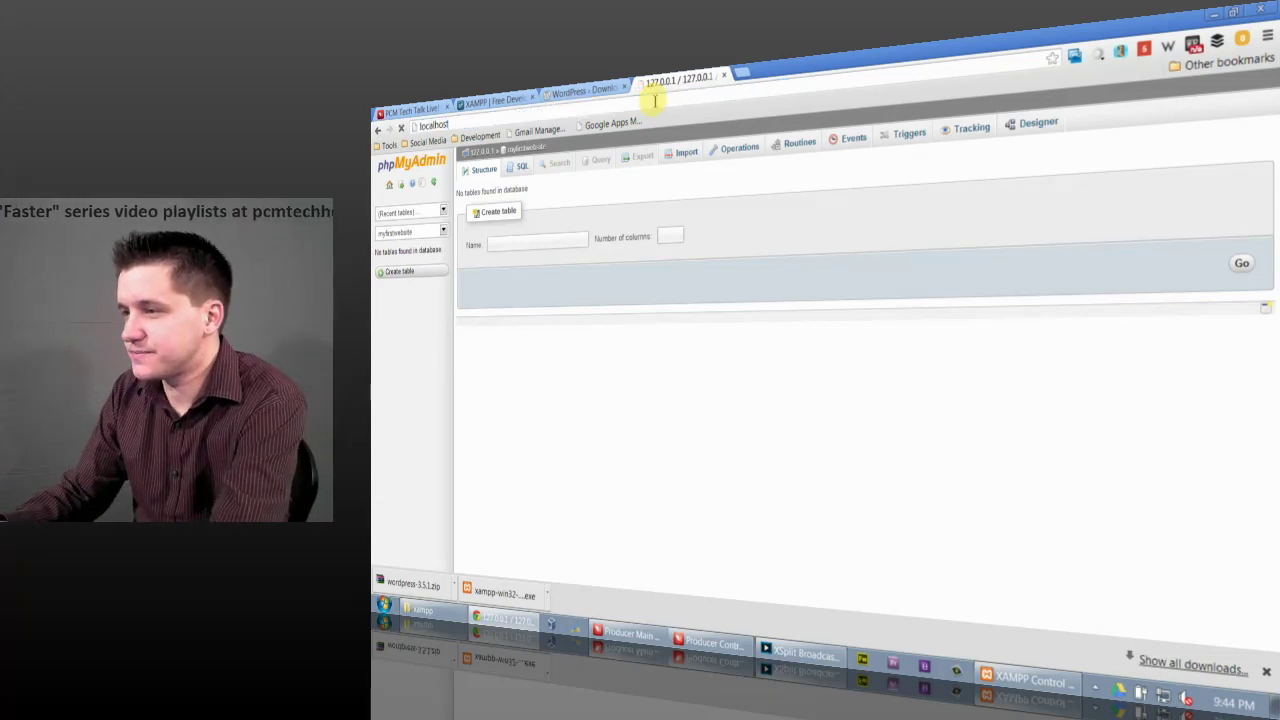
pyautogui.press('Return')
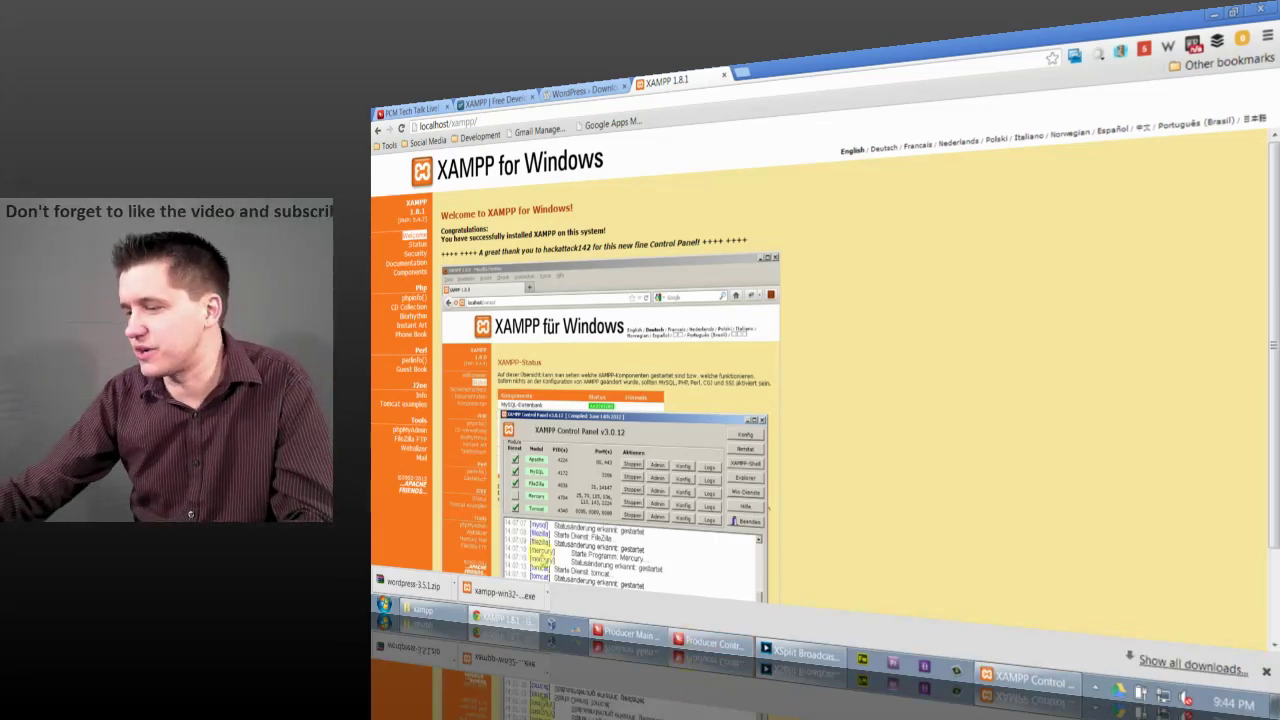
pyautogui.click(420, 608)
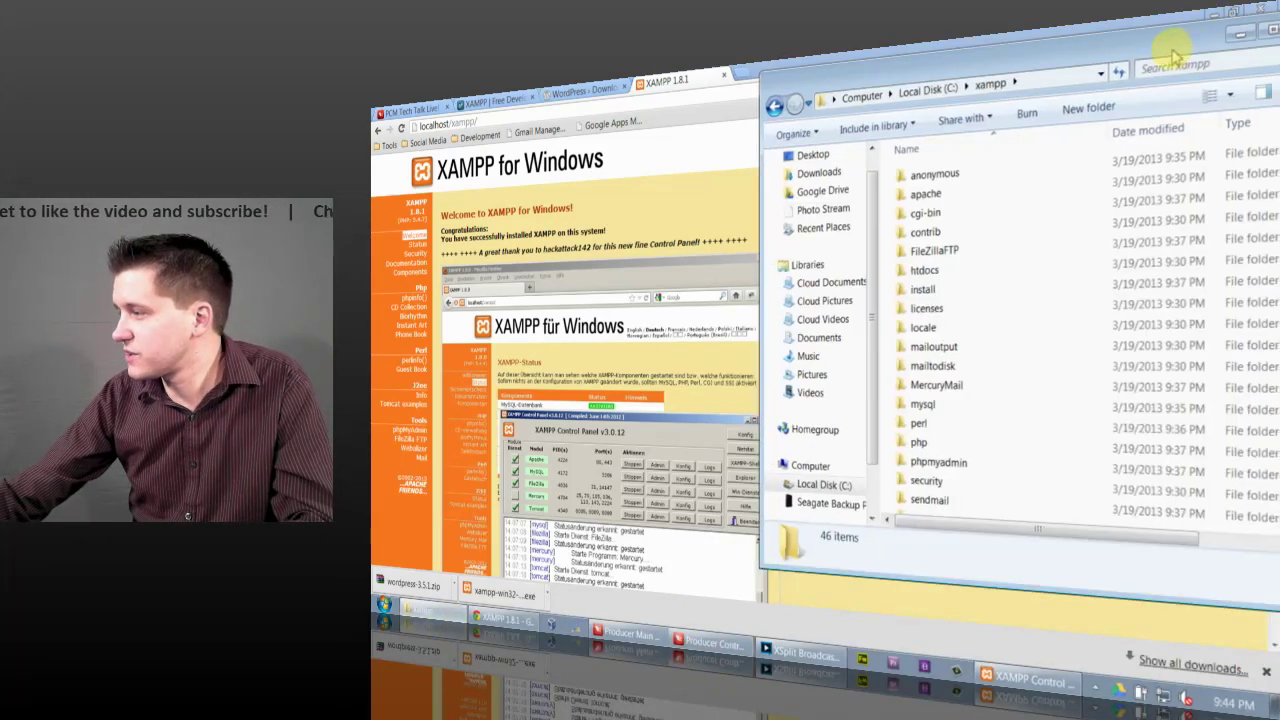
# Step: Open a fresh Explorer window and navigate to the C:\xampp folder
pyautogui.moveTo(1100, 43); pyautogui.dragTo(1080, 80)
pyautogui.click(1090, 77)
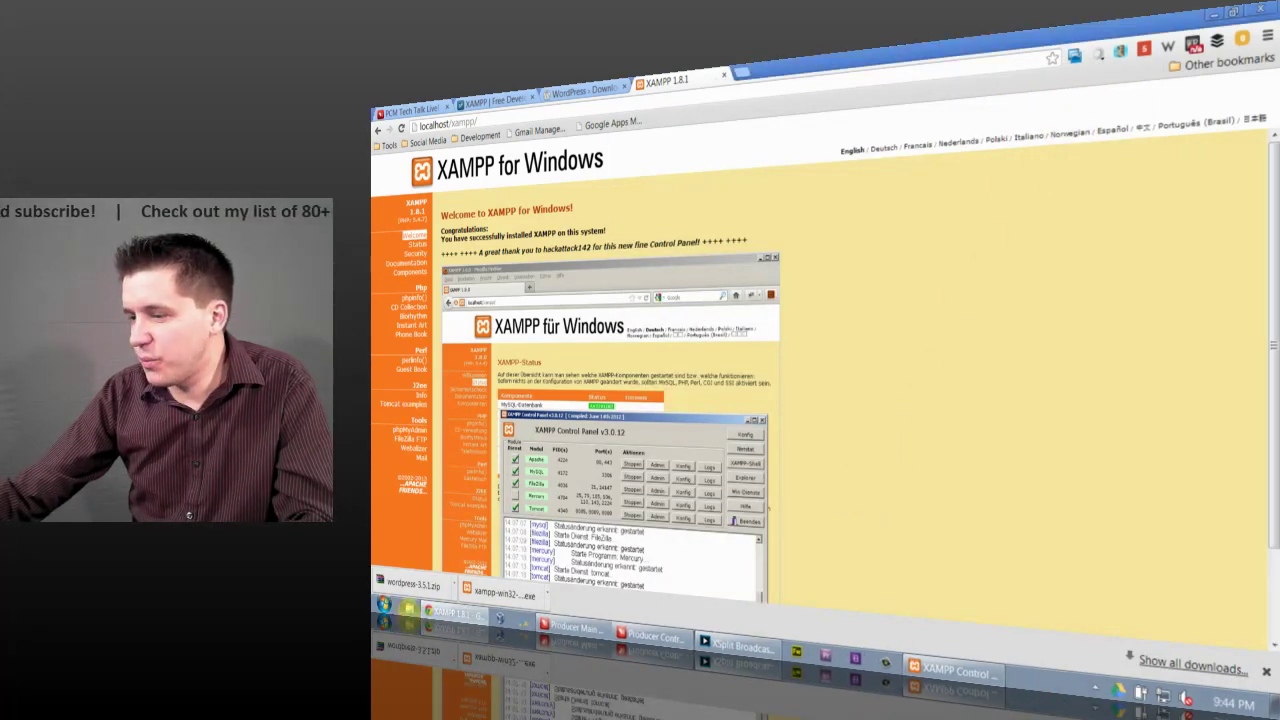
pyautogui.click(415, 612)
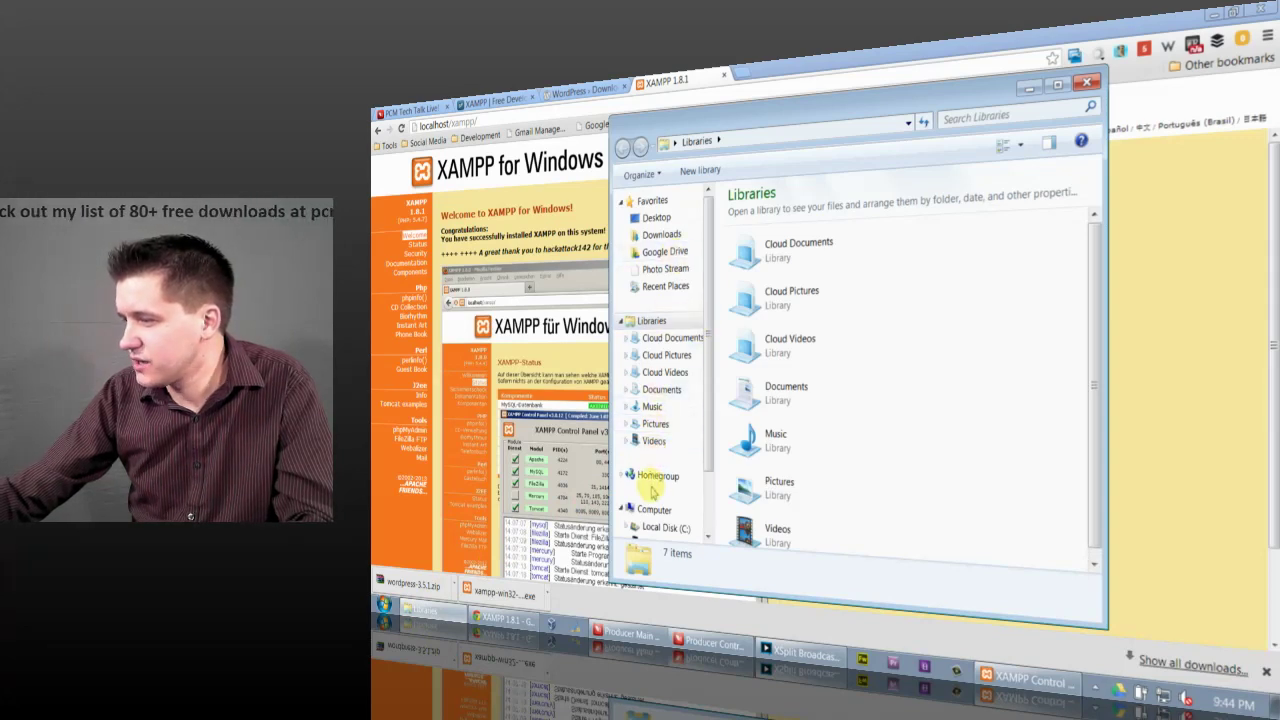
pyautogui.click(658, 527)
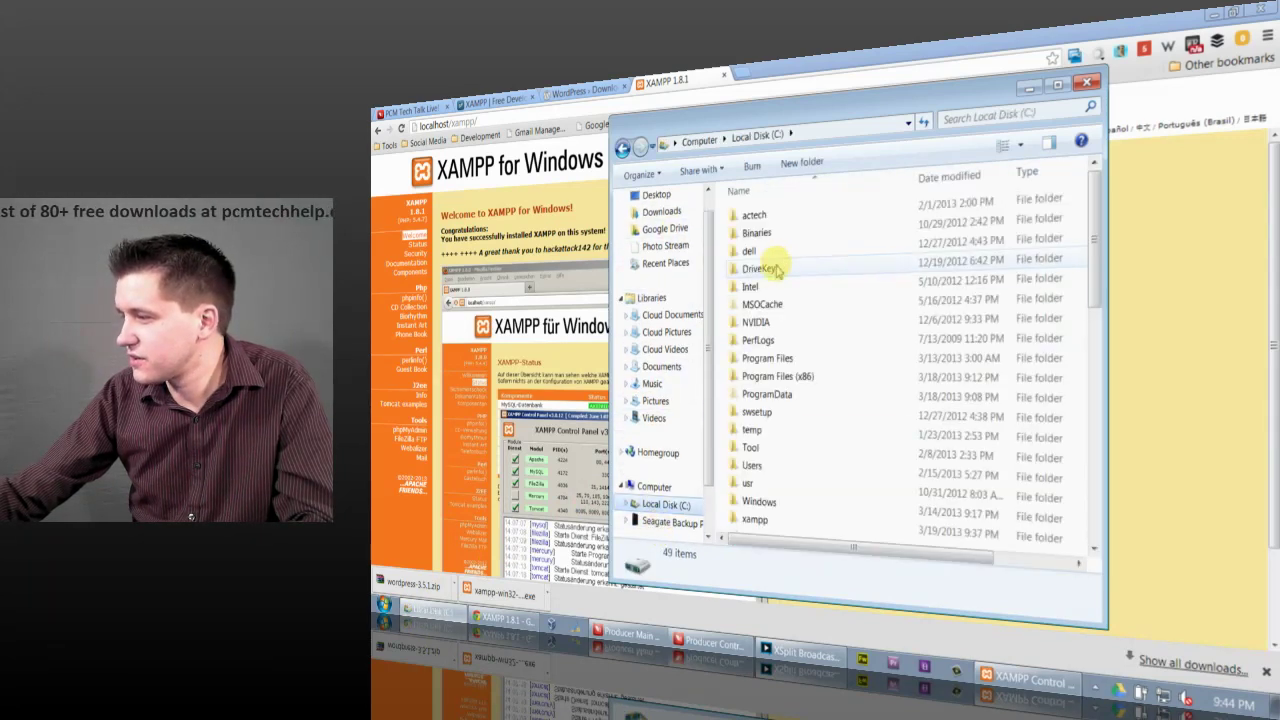
pyautogui.click(772, 519)
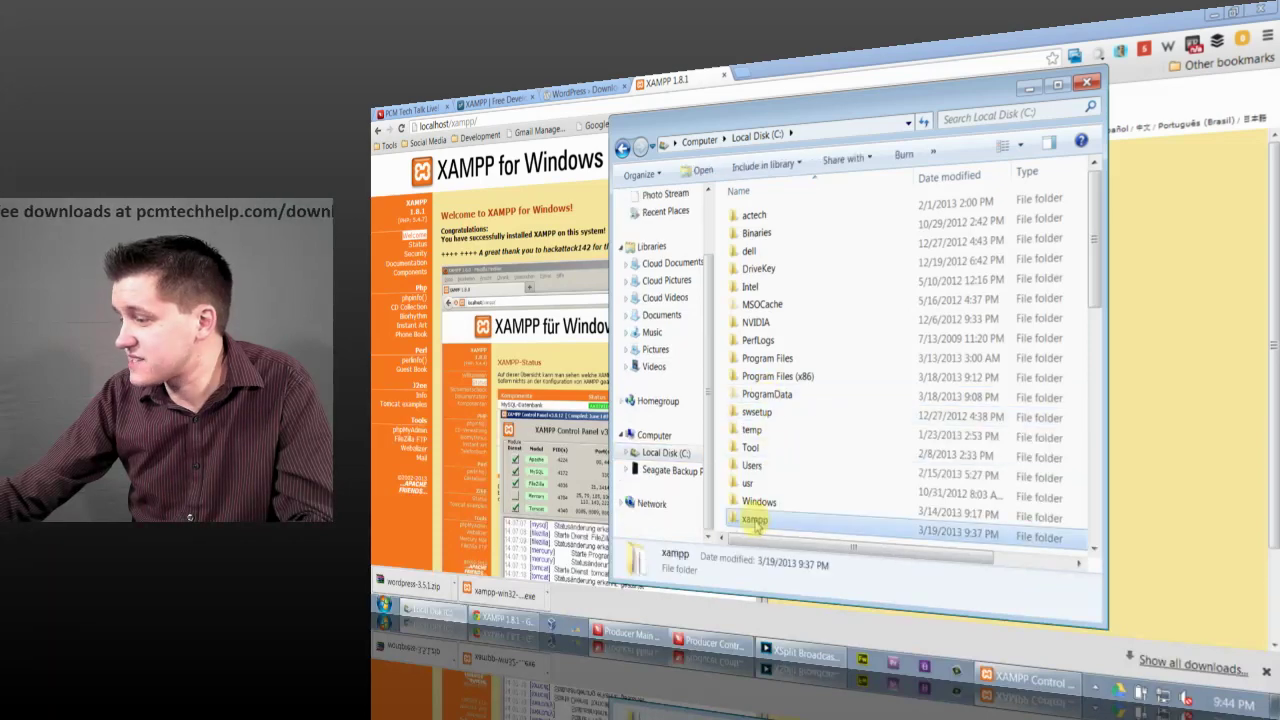
pyautogui.scroll(-2, 800, 440)
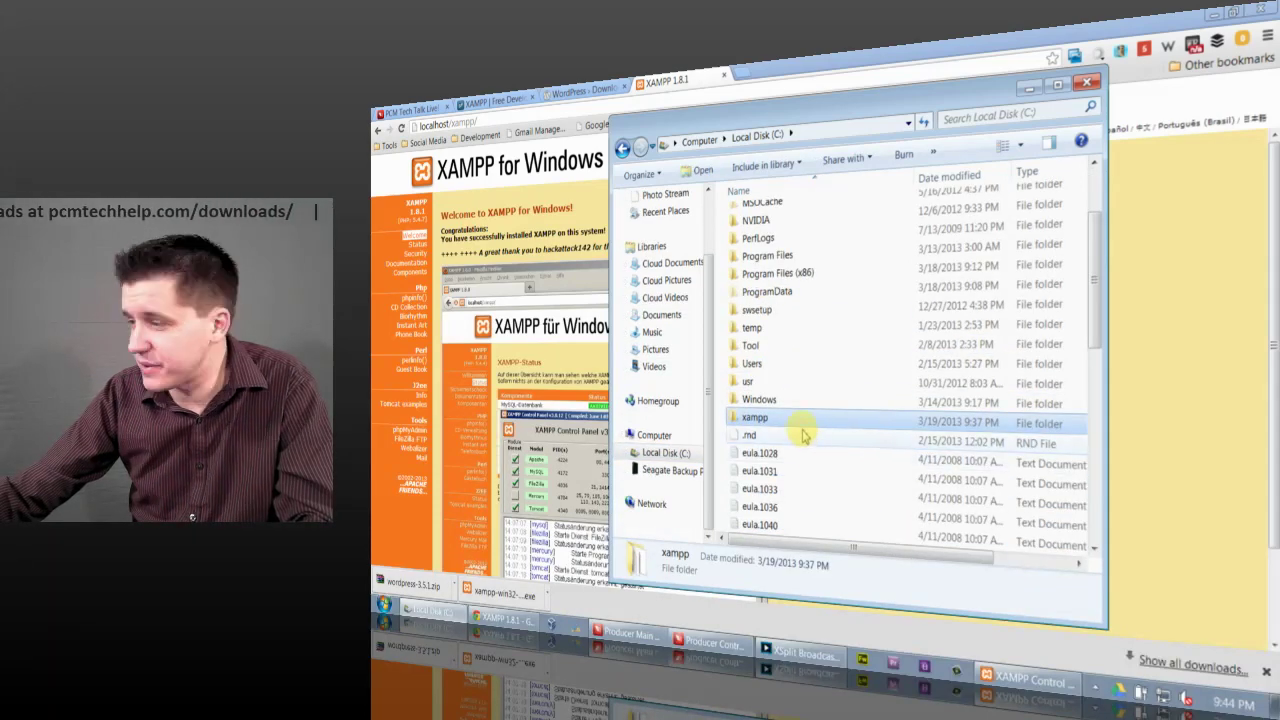
pyautogui.doubleClick(808, 422)
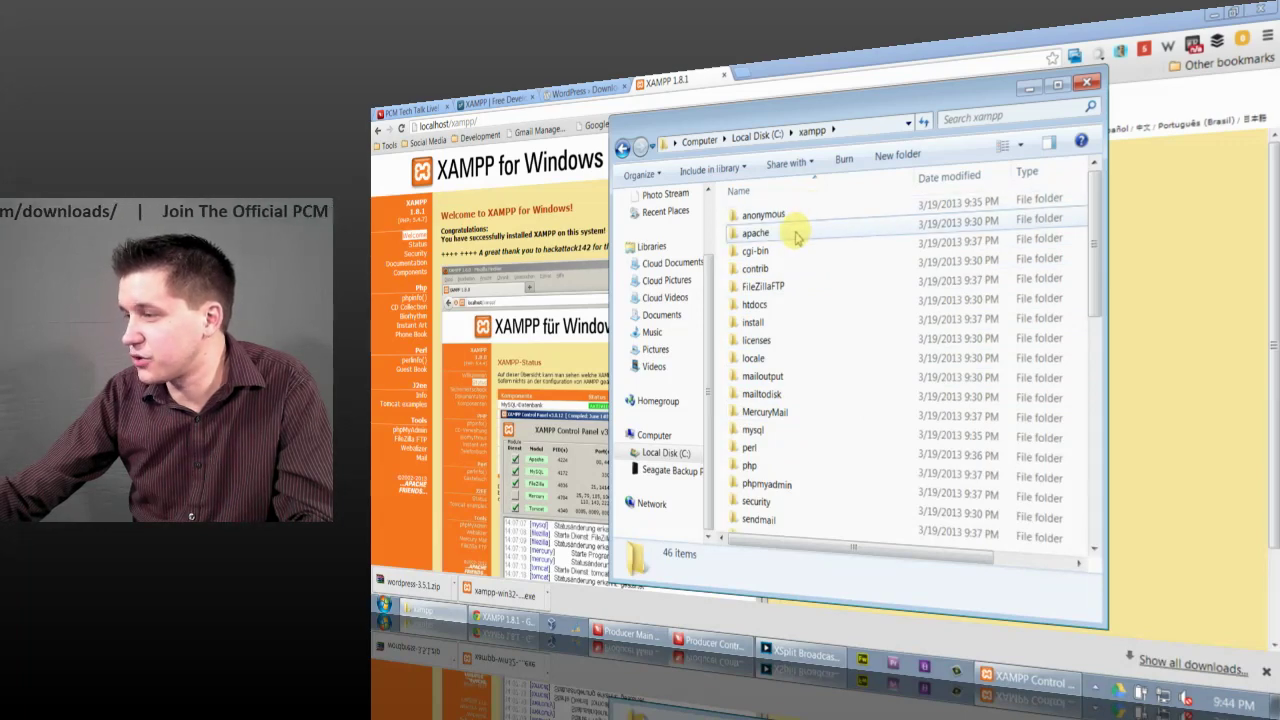
# Step: Look inside the apache folder, then go back and open C:\xampp\htdocs
pyautogui.click(800, 238)
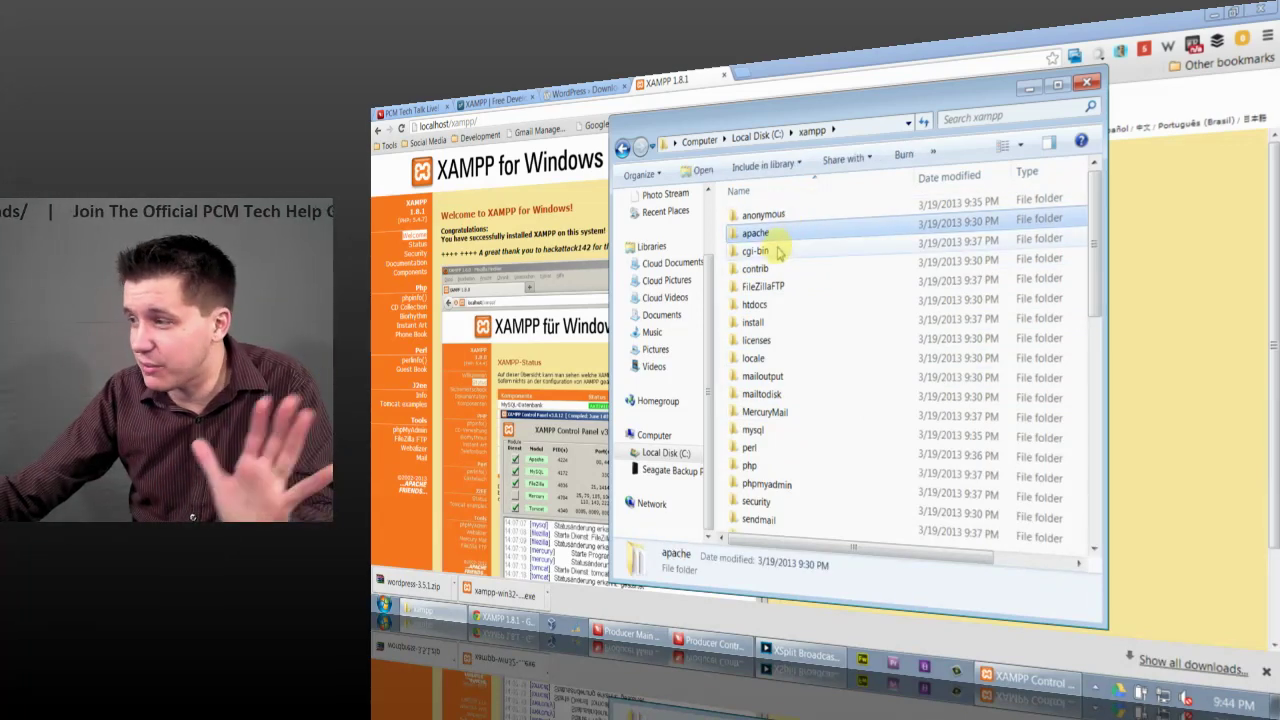
pyautogui.doubleClick(777, 240)
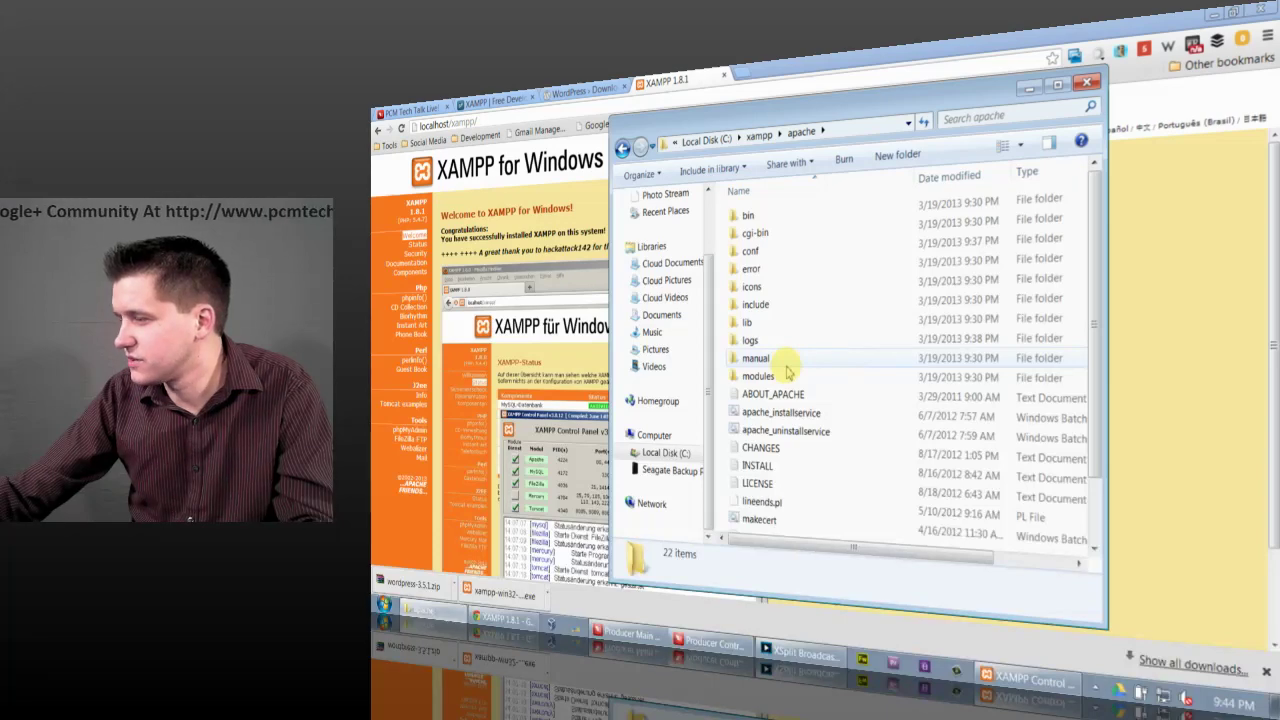
pyautogui.click(622, 148)
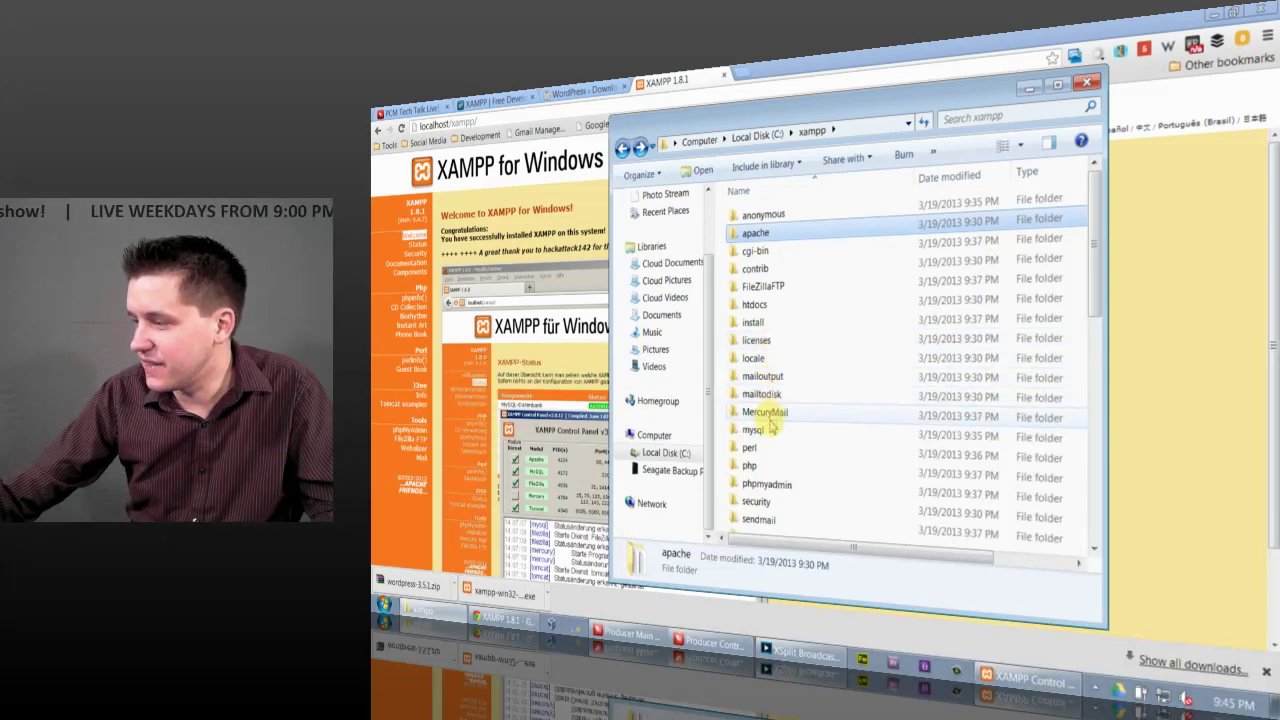
pyautogui.doubleClick(770, 306)
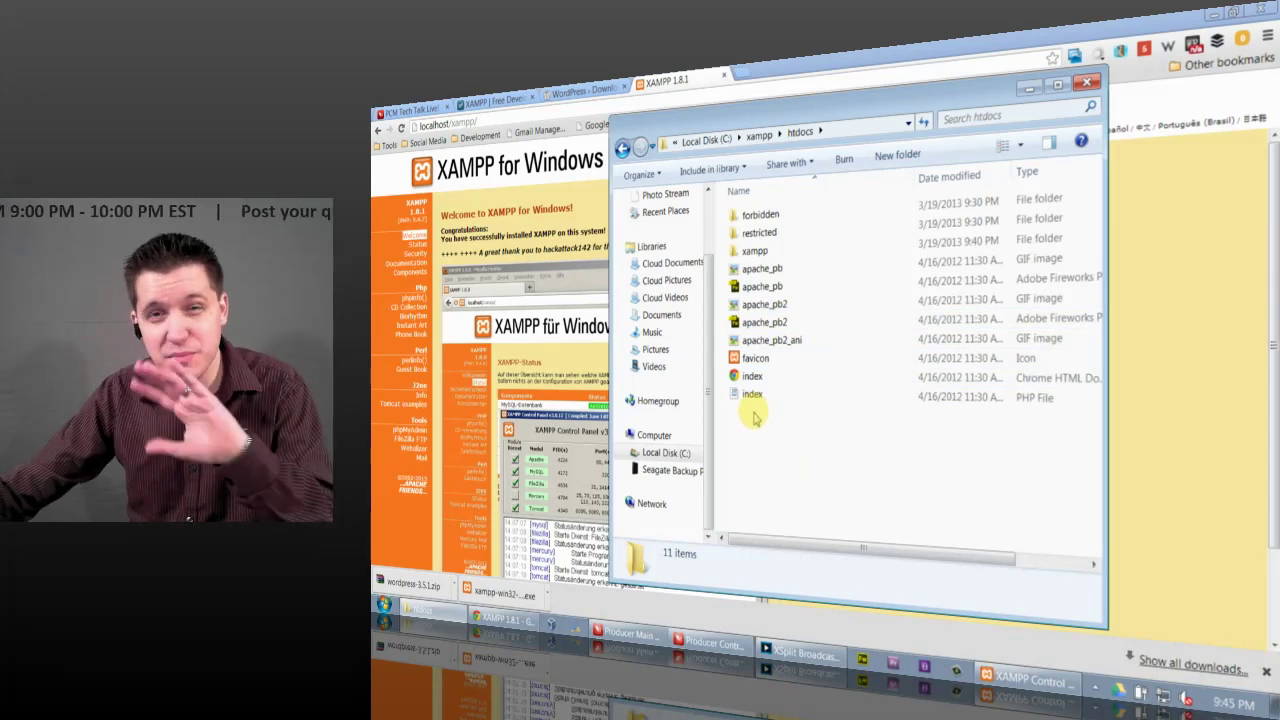
pyautogui.click(757, 252)
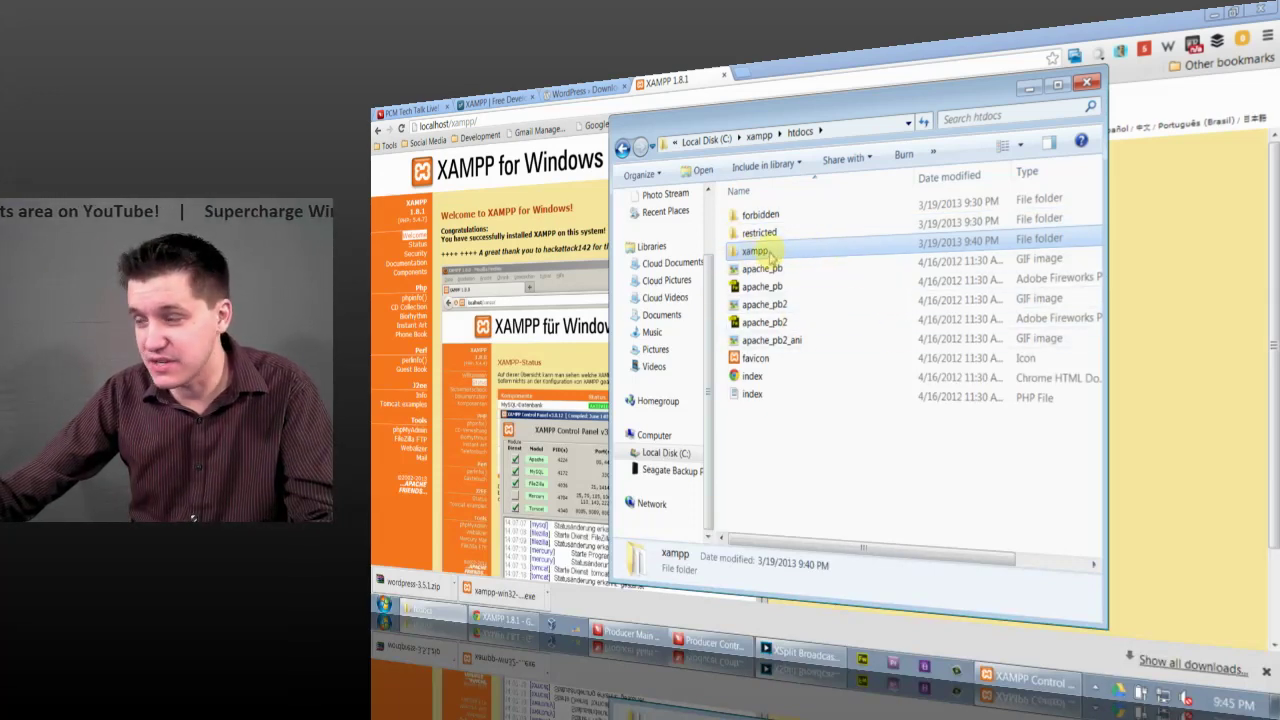
# Step: Add a folder named myfirstwebsite in C:\xampp\htdocs via New > Folder and open it
pyautogui.click(760, 426)
pyautogui.rightClick(753, 428)
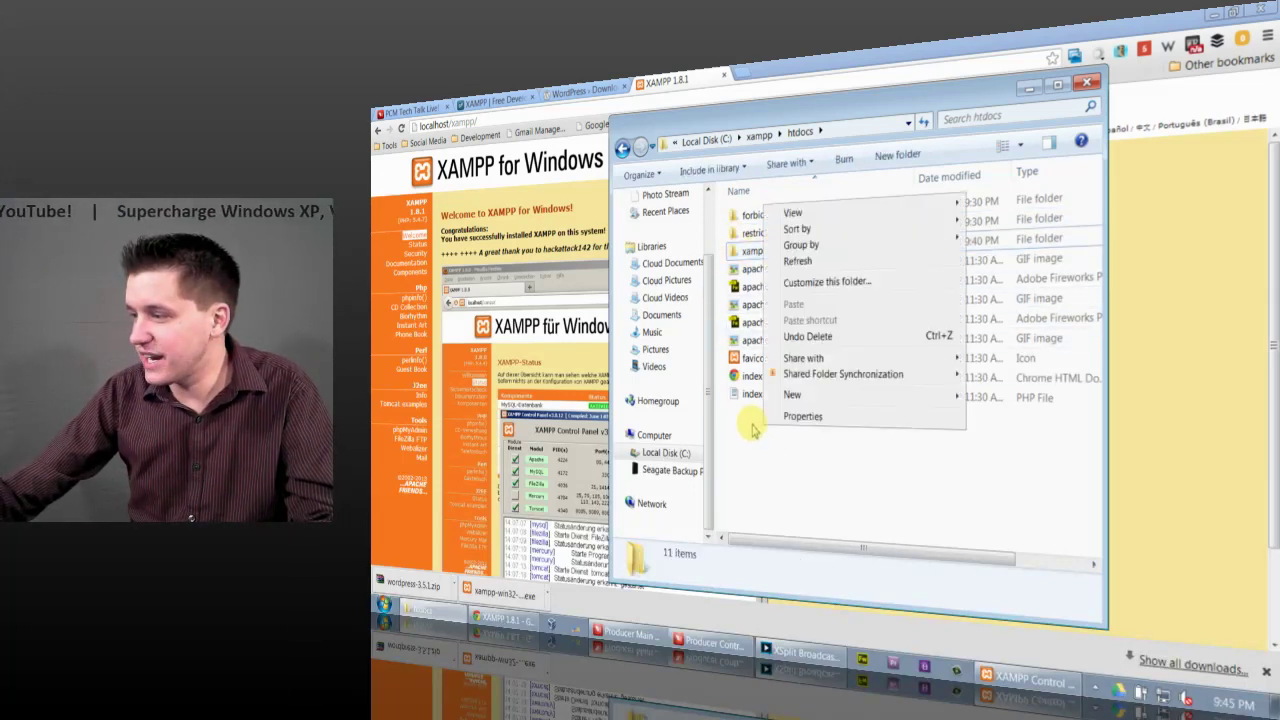
pyautogui.moveTo(775, 396)
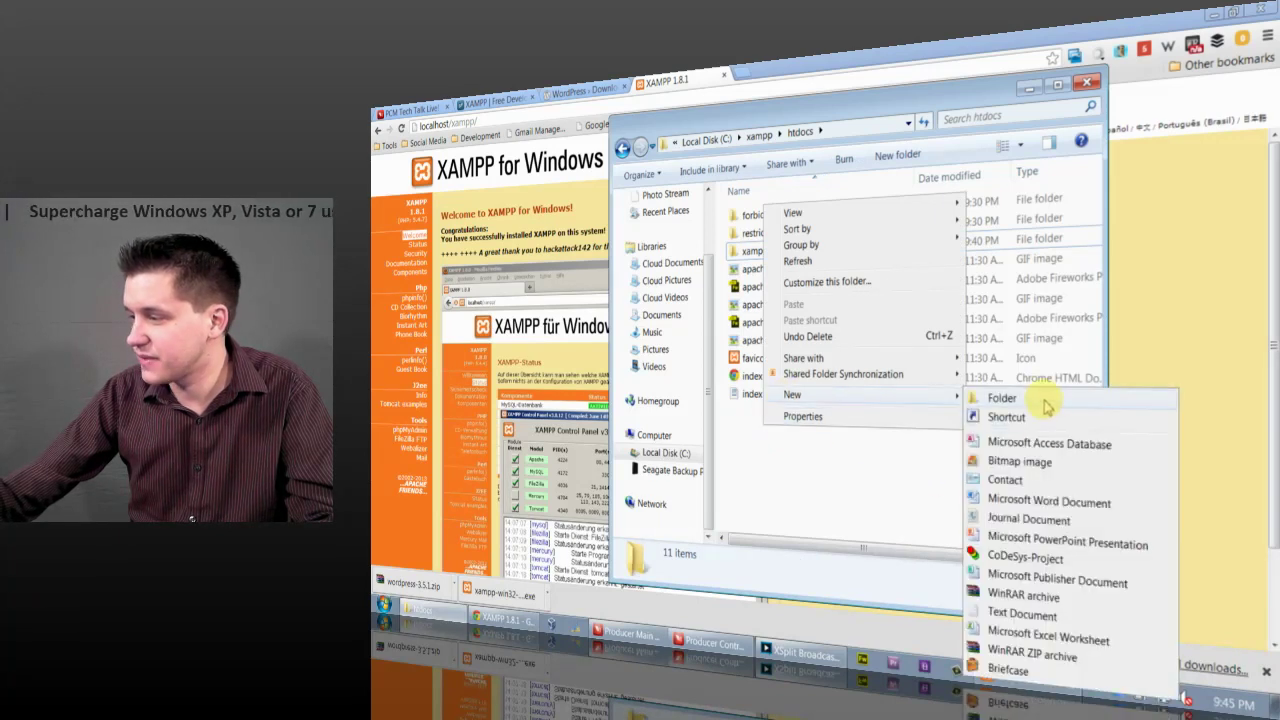
pyautogui.click(1003, 398)
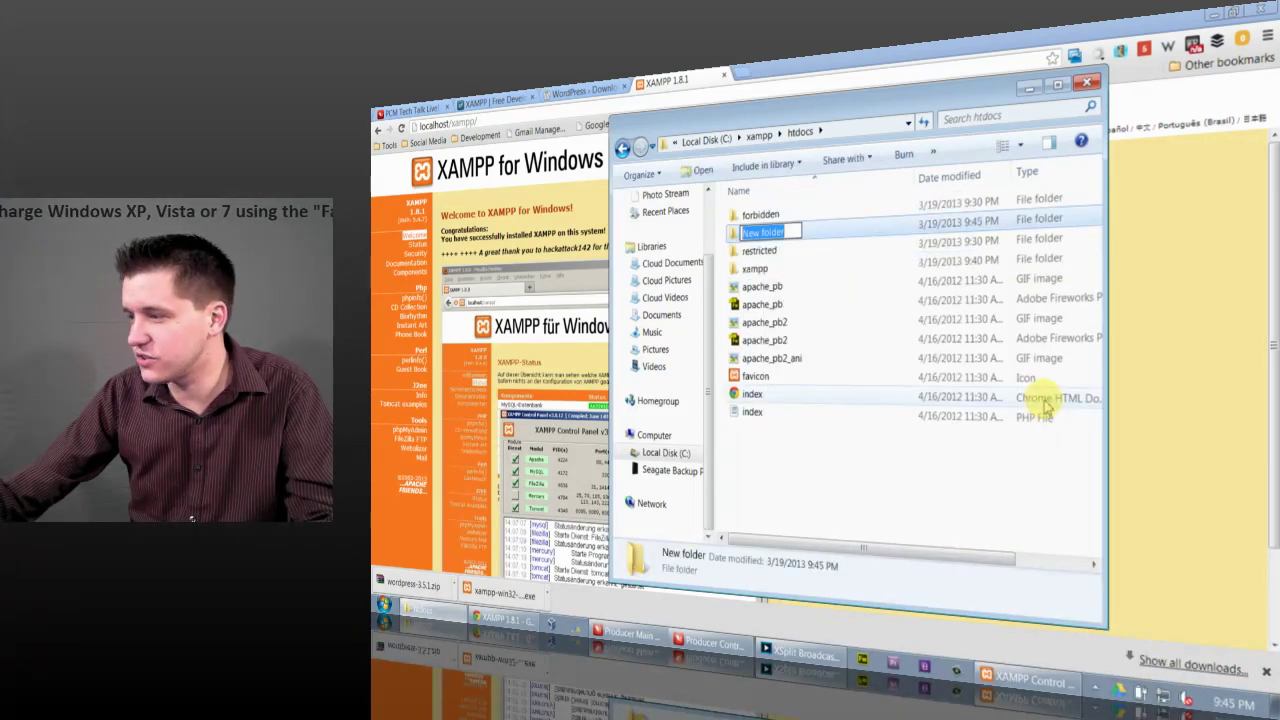
pyautogui.write('myfirstwebsite')
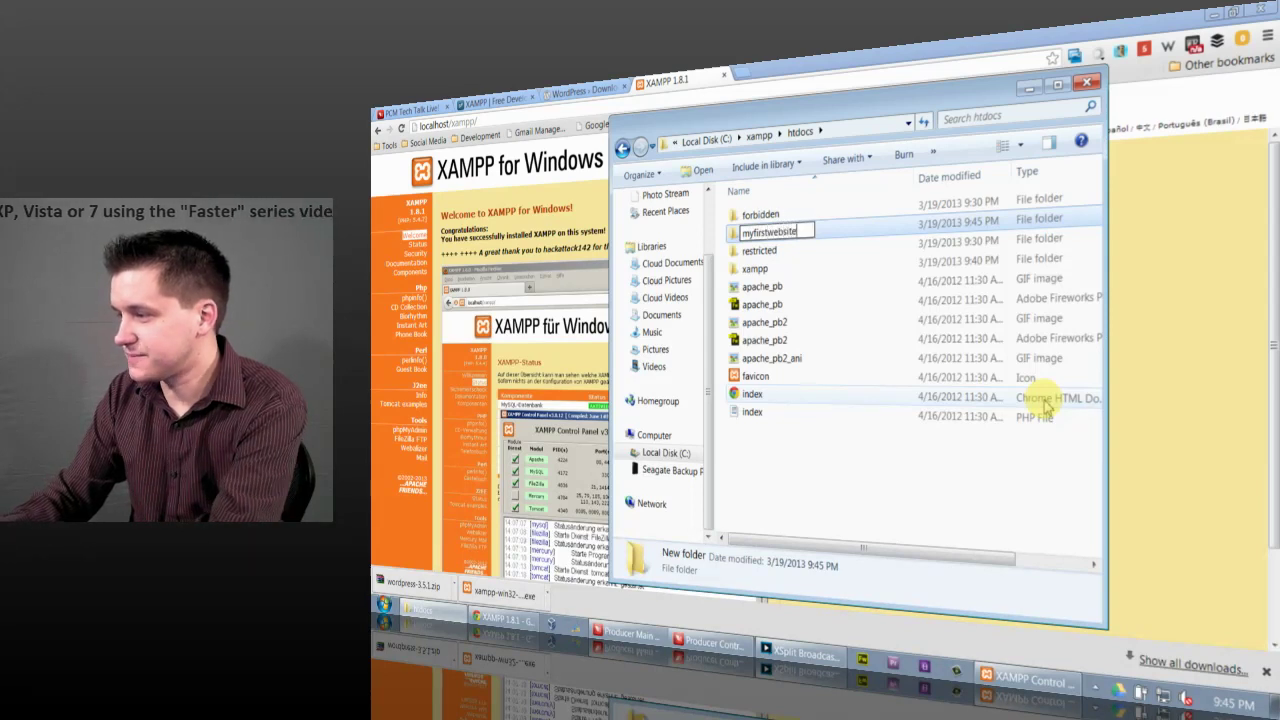
pyautogui.press('Return')
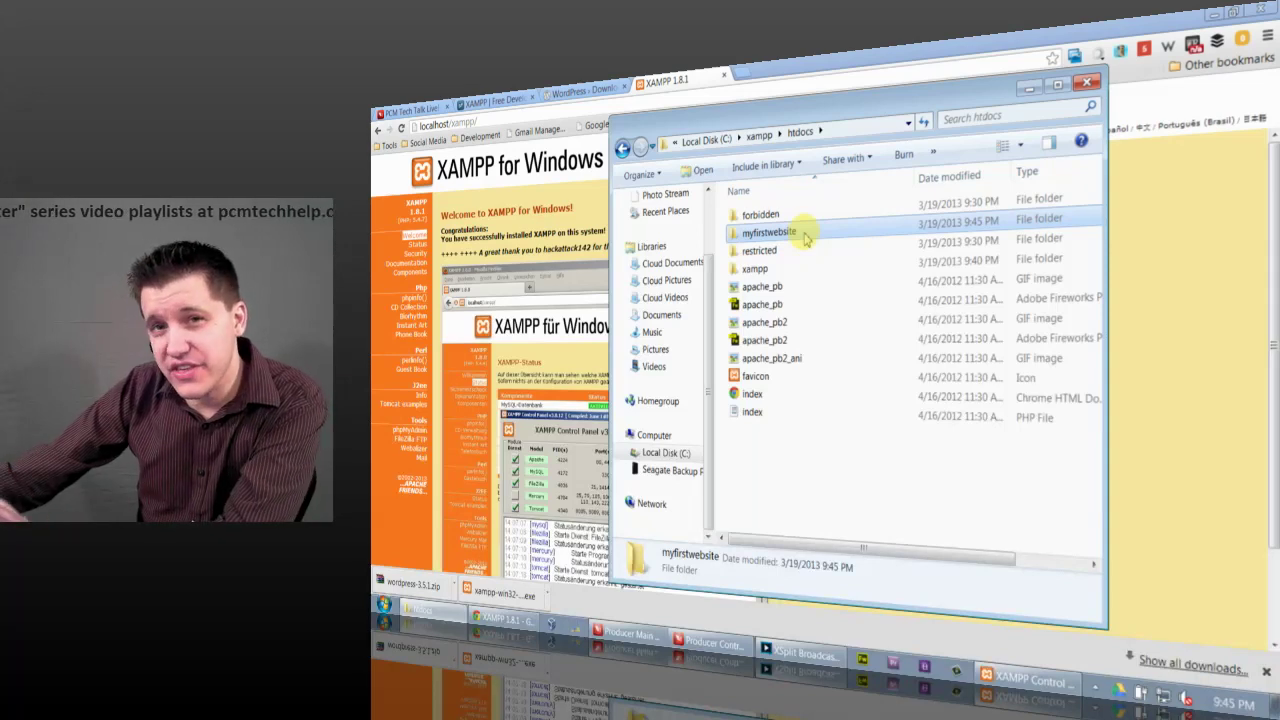
pyautogui.doubleClick(805, 237)
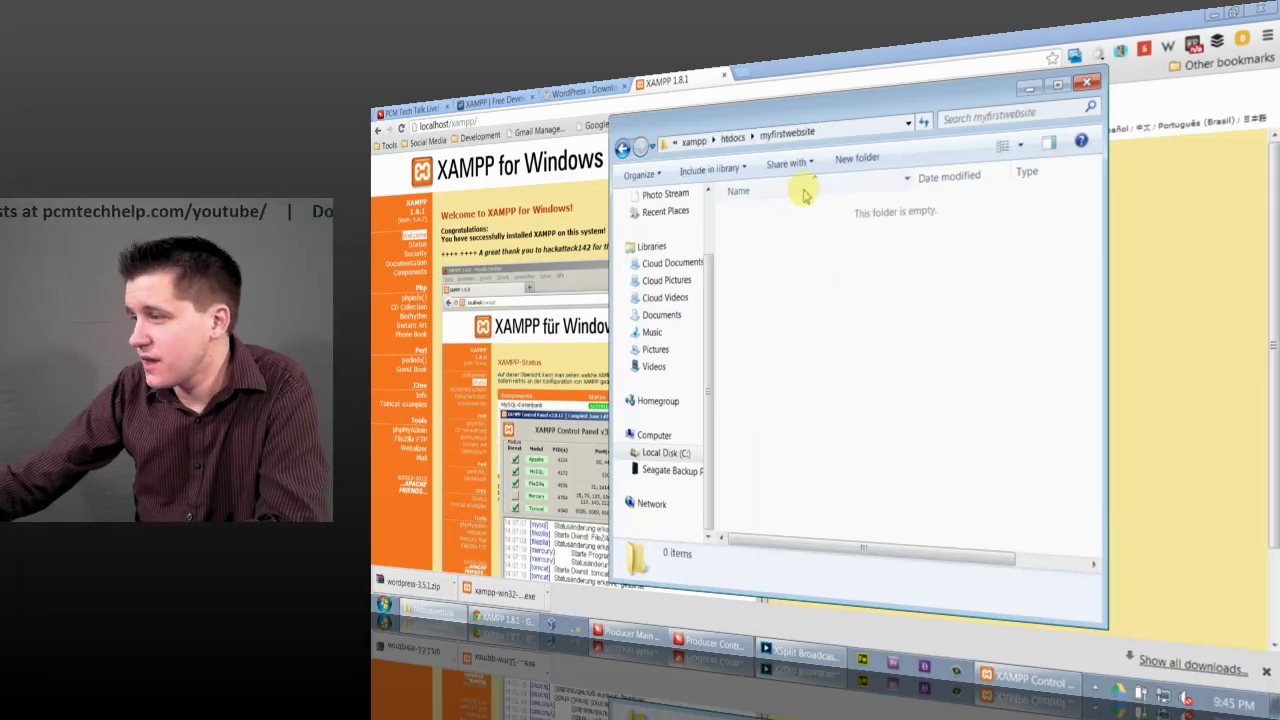
pyautogui.moveTo(778, 104); pyautogui.dragTo(816, 79)
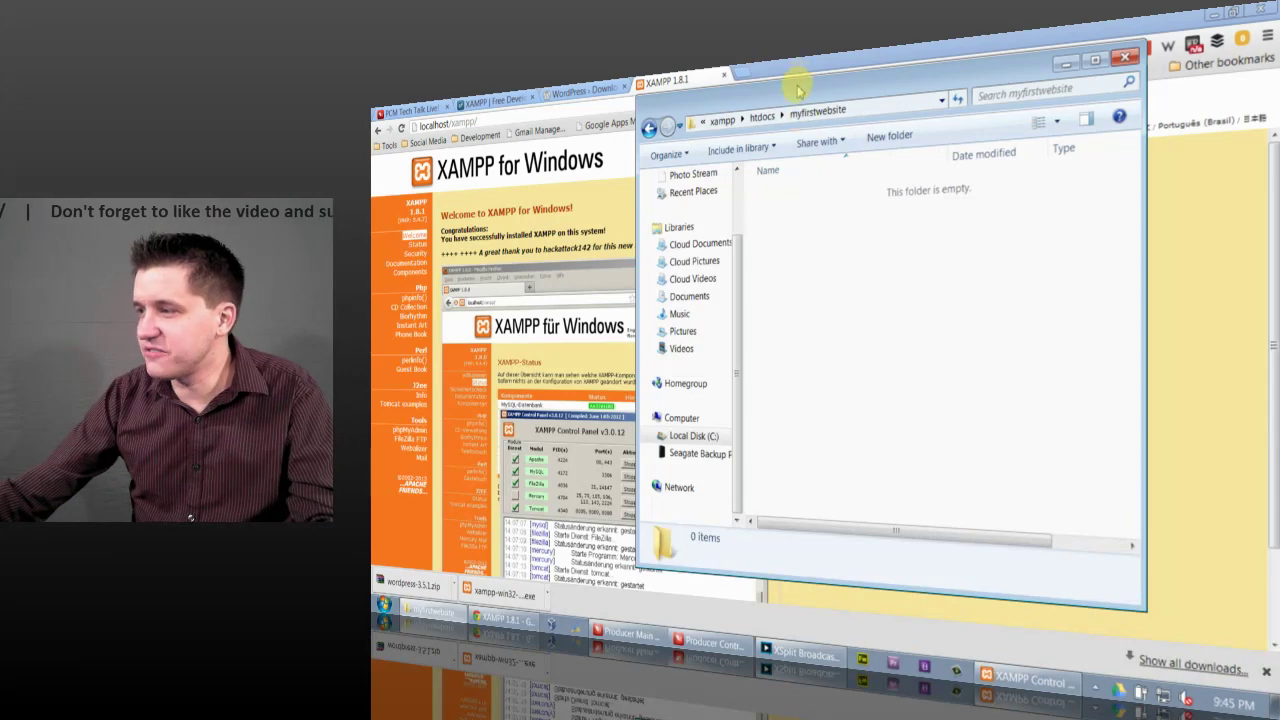
pyautogui.moveTo(809, 86); pyautogui.dragTo(837, 96)
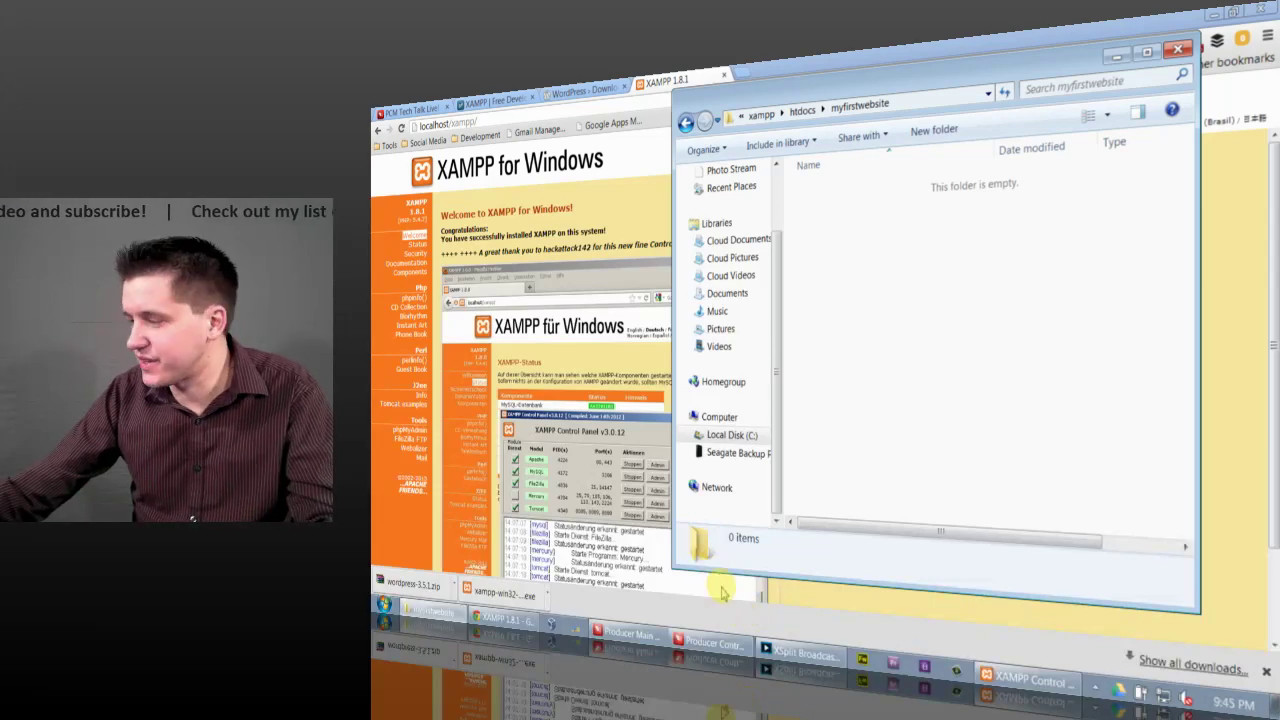
# Step: Open wordpress-3.5.1.zip in WinRAR and place it beside the myfirstwebsite folder window
pyautogui.click(580, 92)
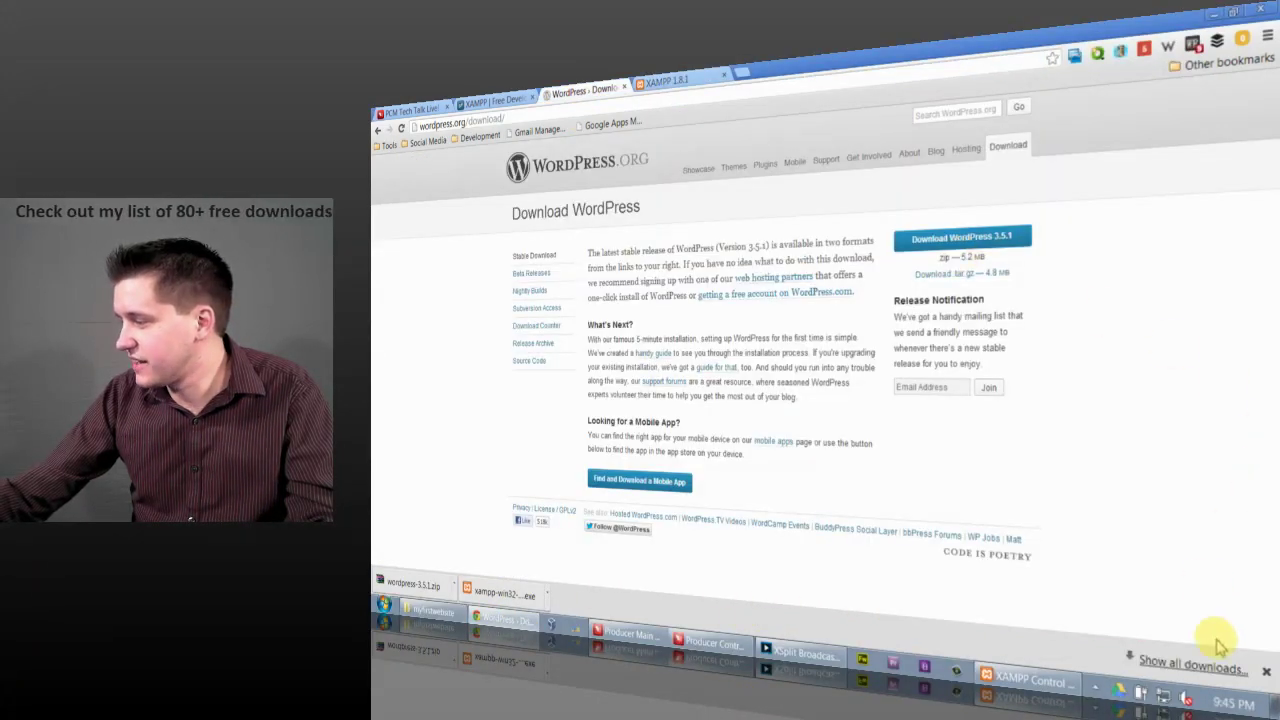
pyautogui.click(413, 585)
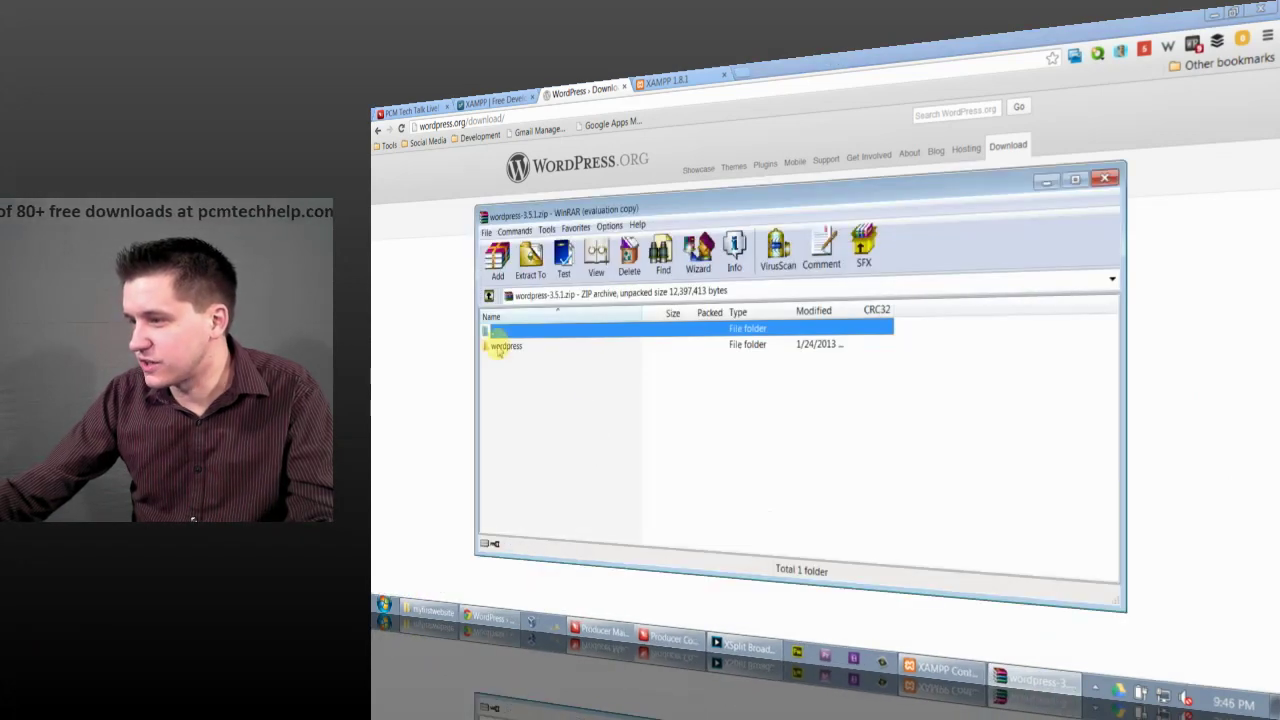
pyautogui.press('Escape')
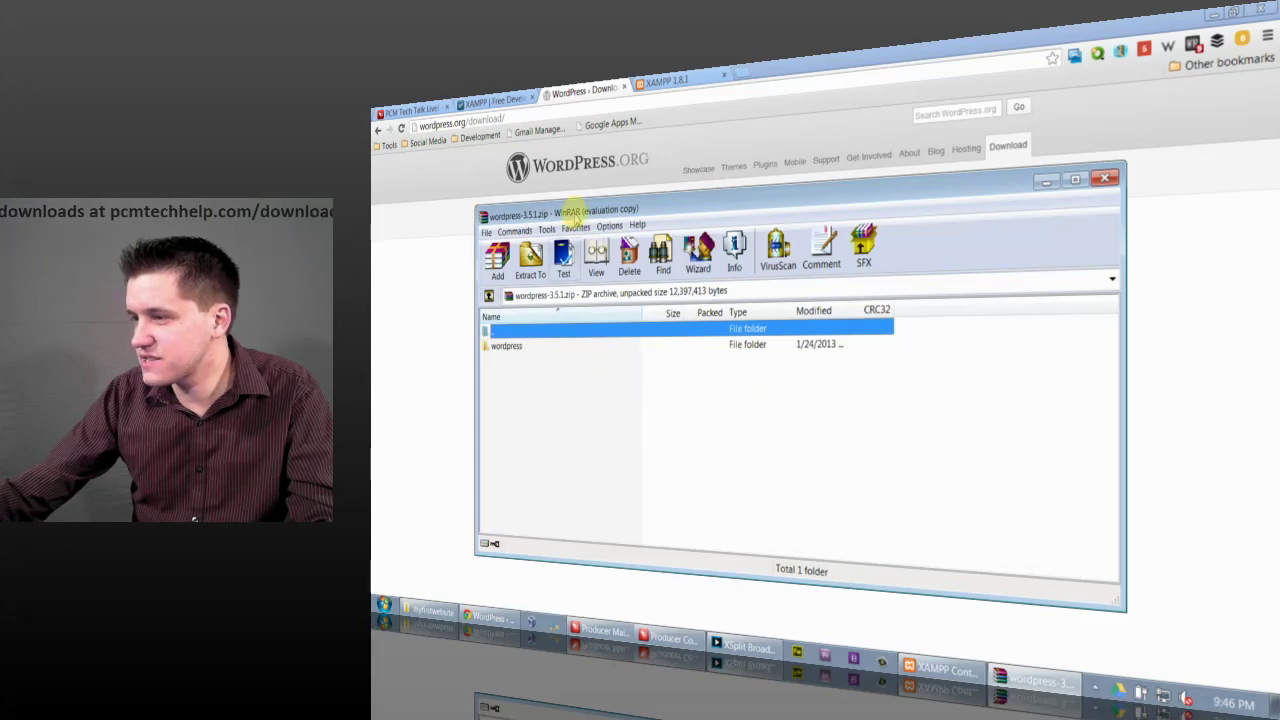
pyautogui.moveTo(572, 210); pyautogui.dragTo(495, 167)
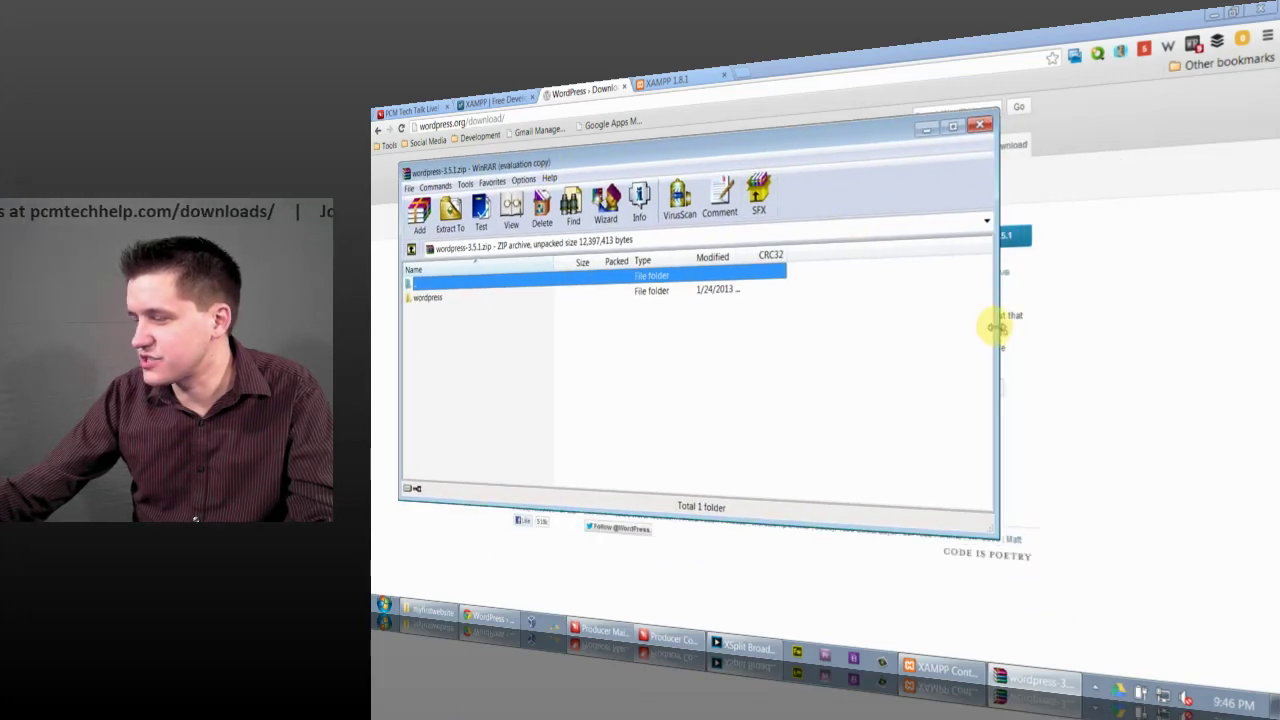
pyautogui.moveTo(997, 327); pyautogui.dragTo(564, 348)
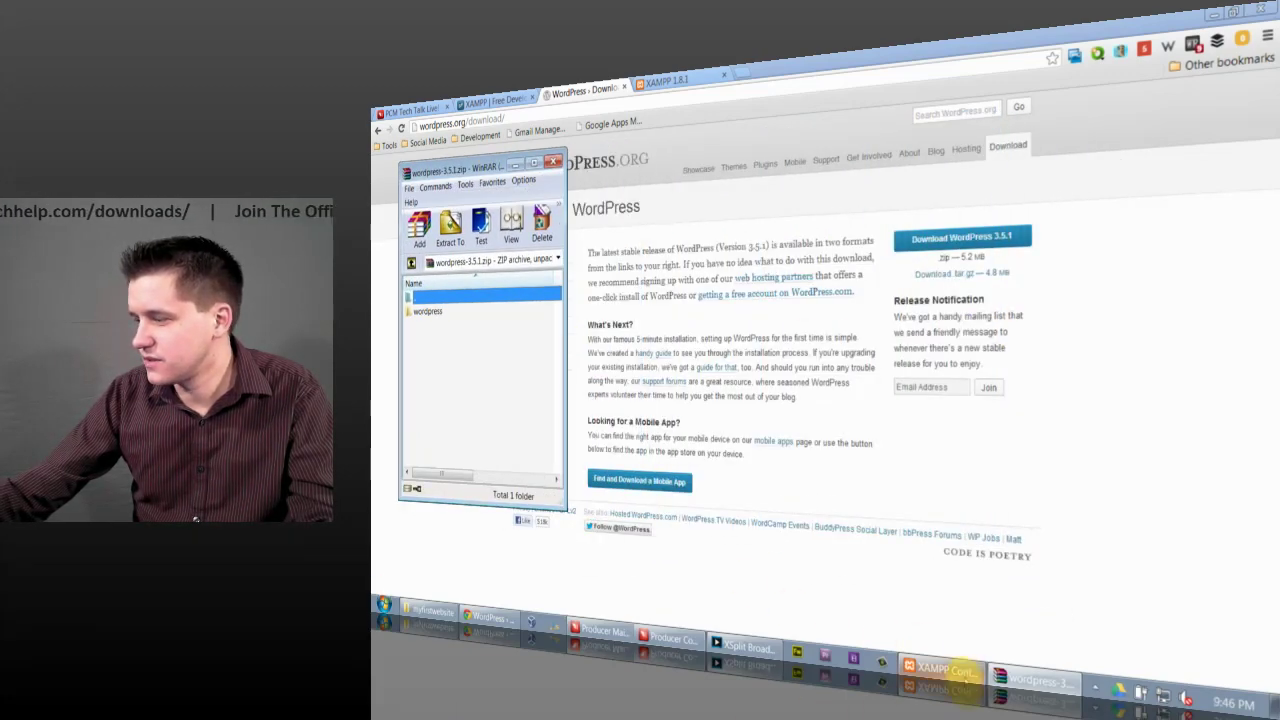
pyautogui.click(430, 612)
pyautogui.moveTo(826, 80); pyautogui.dragTo(705, 139)
# Step: Drag every file from the archive's wordpress folder into myfirstwebsite, then close WinRAR
pyautogui.doubleClick(426, 313)
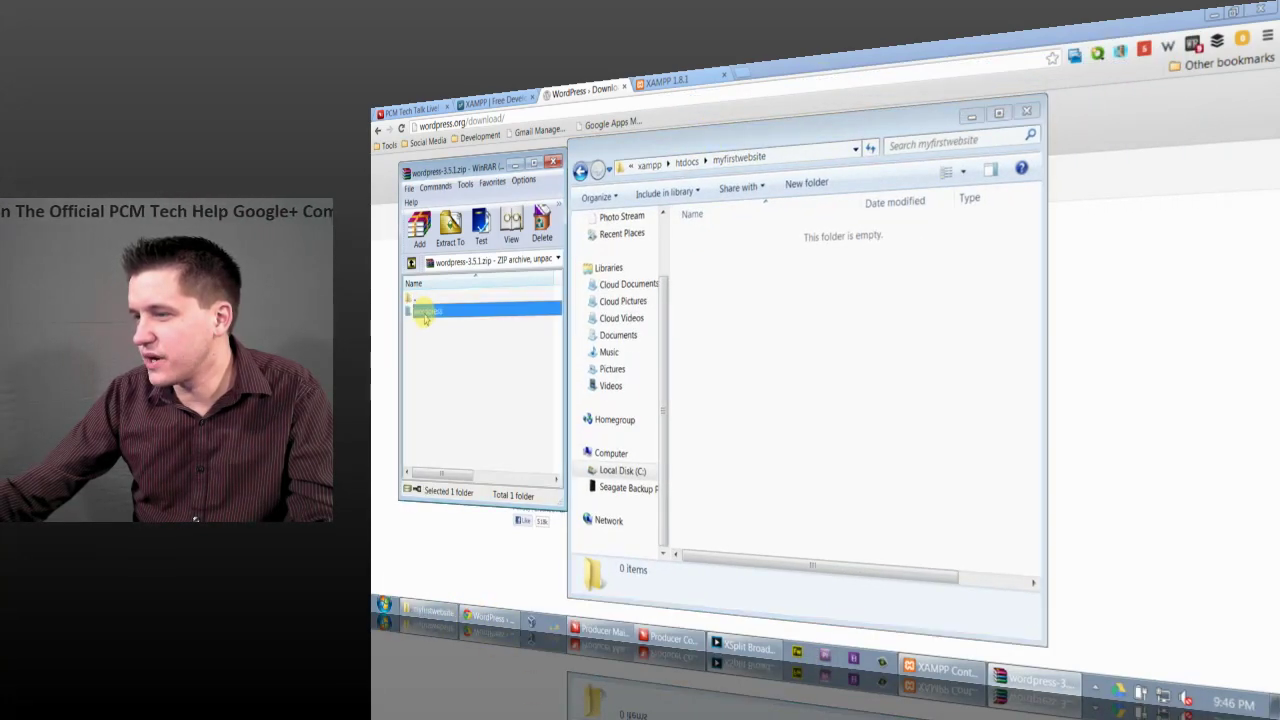
pyautogui.click(445, 313)
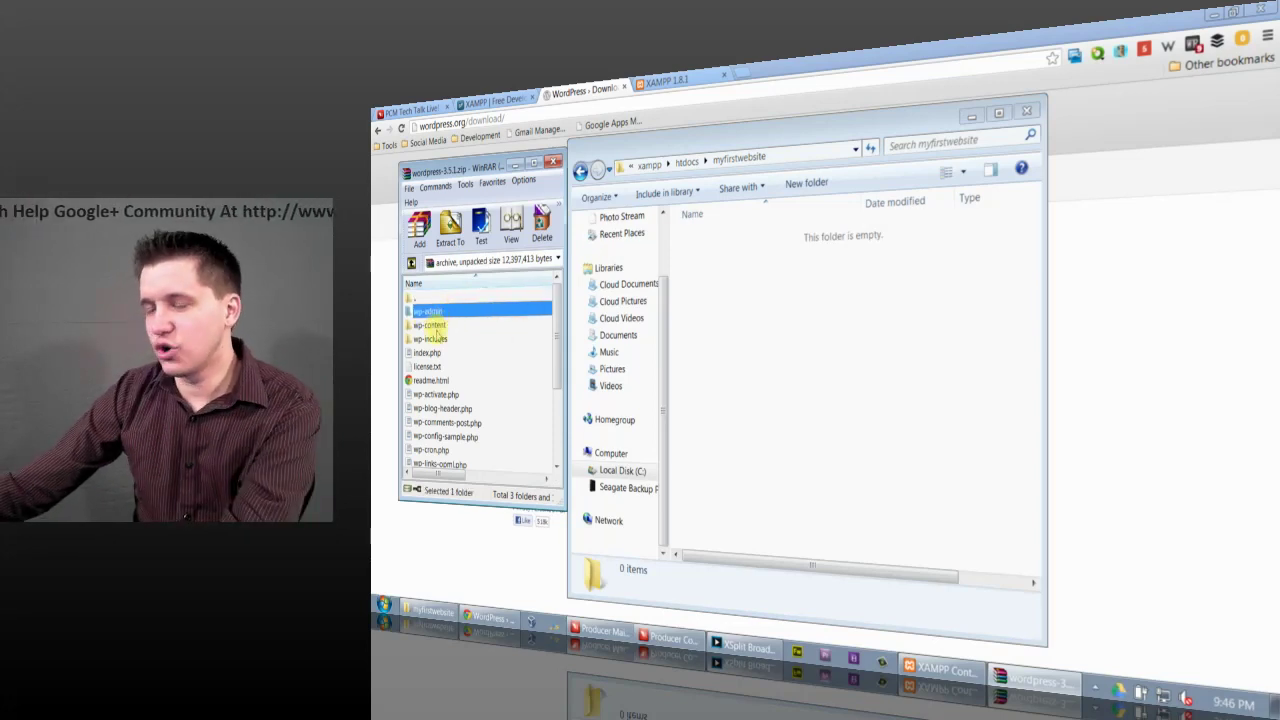
pyautogui.hotkey('shift', 'Down')
pyautogui.hotkey('shift', 'Down')
pyautogui.hotkey('shift', 'Down')
pyautogui.hotkey('shift', 'Down')
pyautogui.hotkey('shift', 'Down')
pyautogui.hotkey('shift', 'Down')
pyautogui.hotkey('shift', 'Down')
pyautogui.hotkey('shift', 'Down')
pyautogui.hotkey('shift', 'Down')
pyautogui.hotkey('shift', 'Down')
pyautogui.hotkey('shift', 'Down')
pyautogui.hotkey('shift', 'Down')
pyautogui.hotkey('shift', 'Down')
pyautogui.hotkey('shift', 'Down')
pyautogui.hotkey('shift', 'Down')
pyautogui.hotkey('shift', 'Down')
pyautogui.hotkey('shift', 'Down')
pyautogui.hotkey('shift', 'Down')
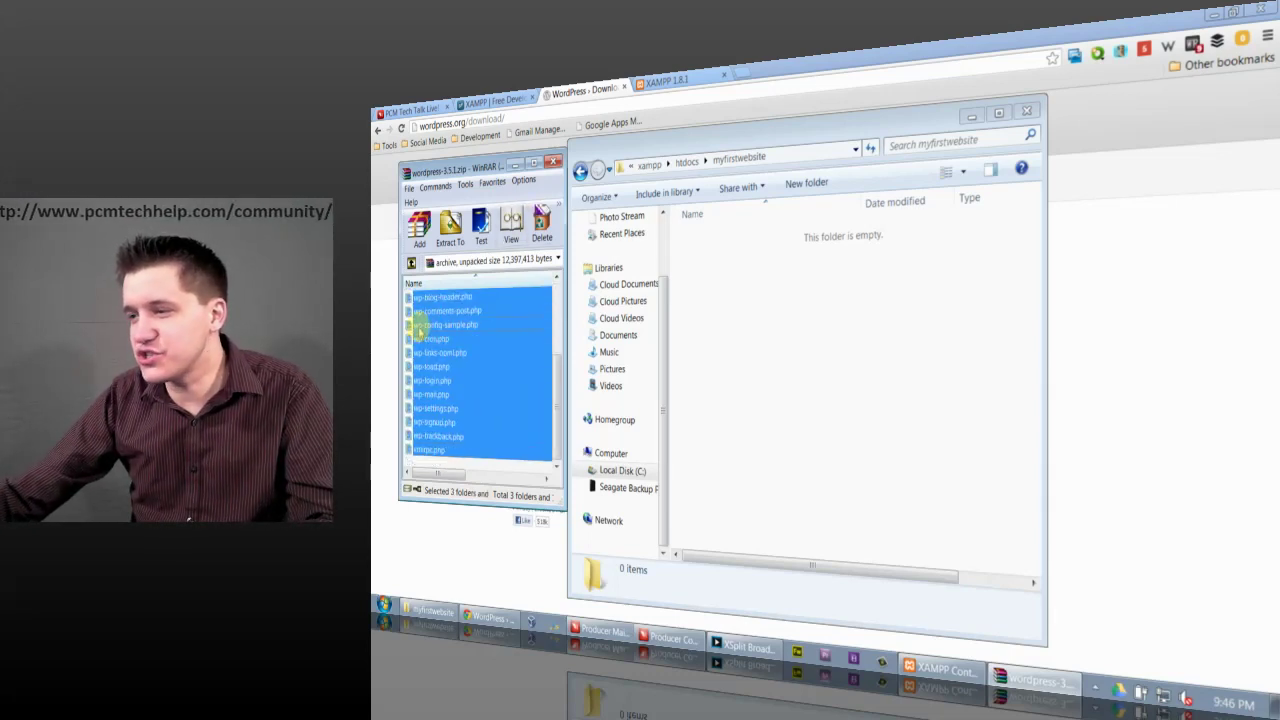
pyautogui.moveTo(420, 330); pyautogui.dragTo(816, 316)
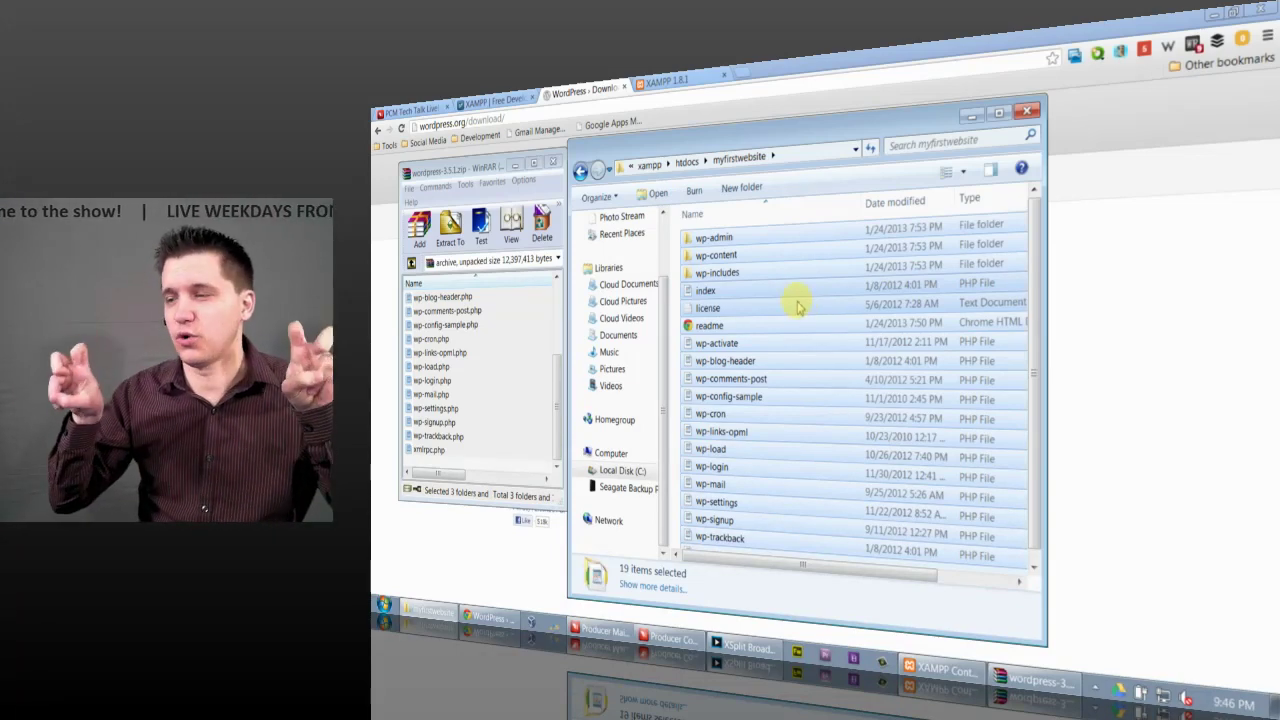
pyautogui.click(417, 188)
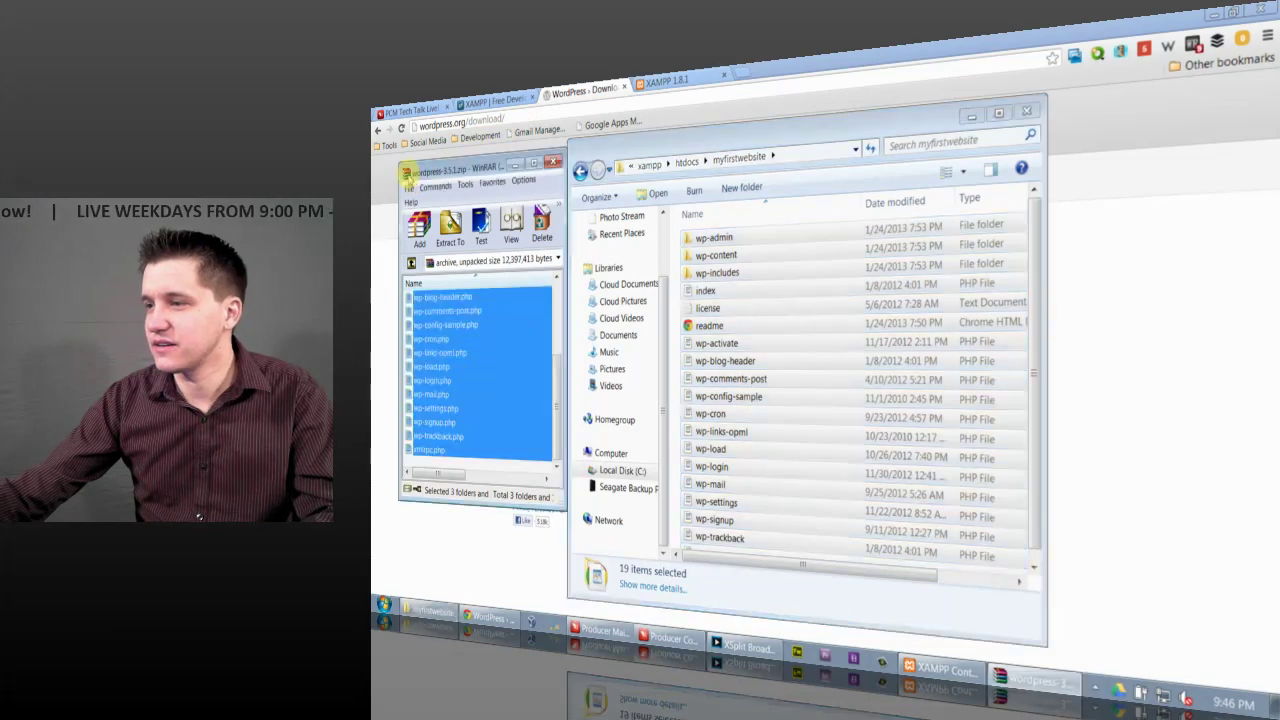
pyautogui.hotkey('alt', 'F4')
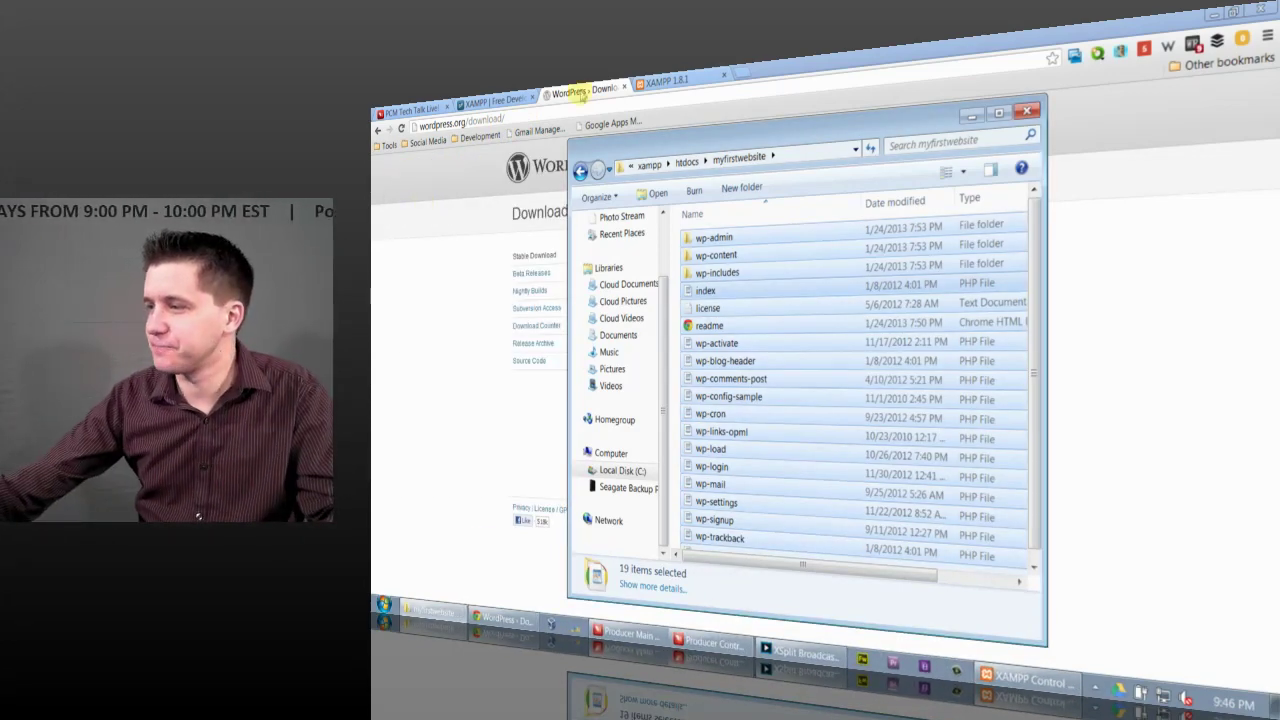
pyautogui.moveTo(688, 142); pyautogui.dragTo(749, 126)
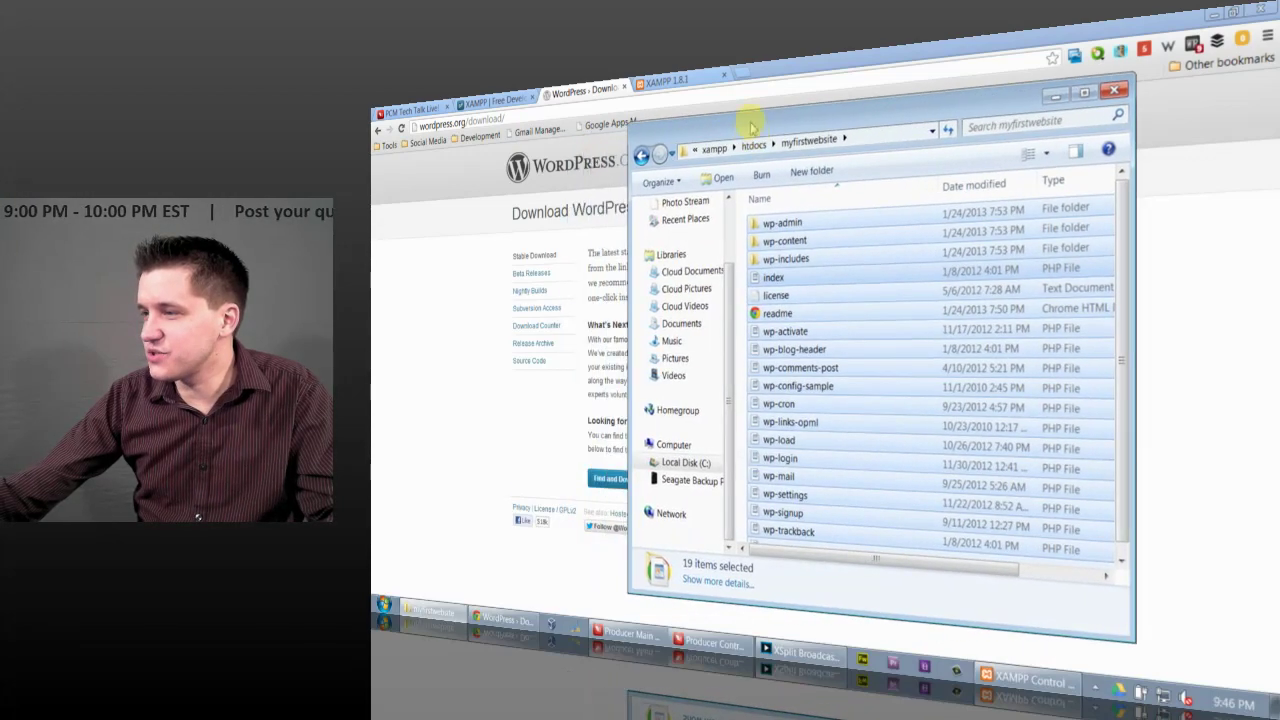
pyautogui.click(690, 80)
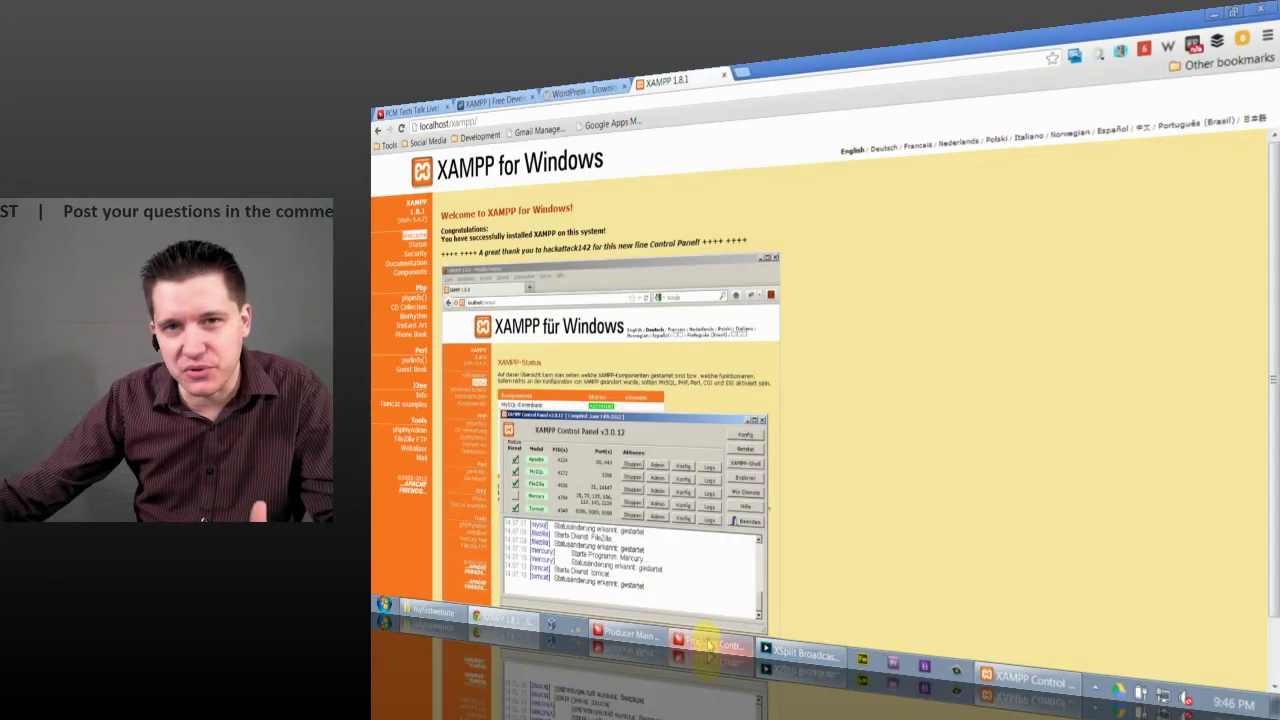
# Step: Look at the myfirstwebsite folder window, then select the xampp part of Chrome's address
pyautogui.click(432, 610)
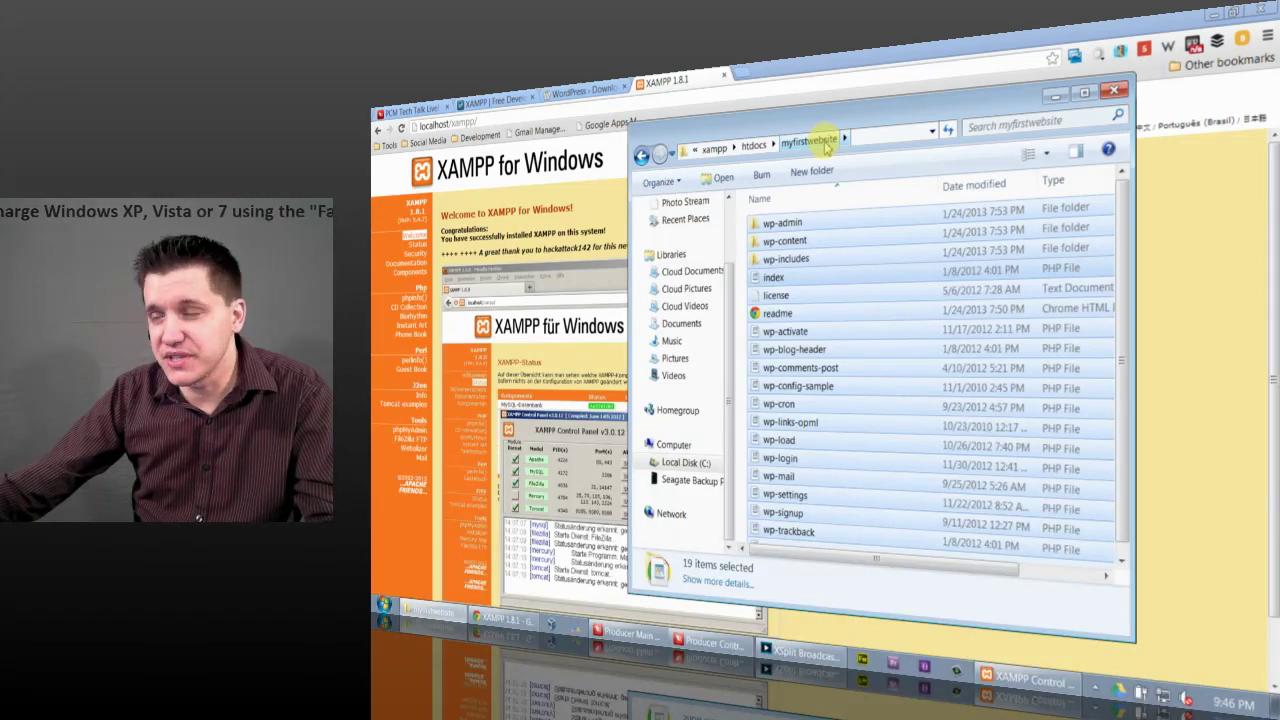
pyautogui.click(452, 126)
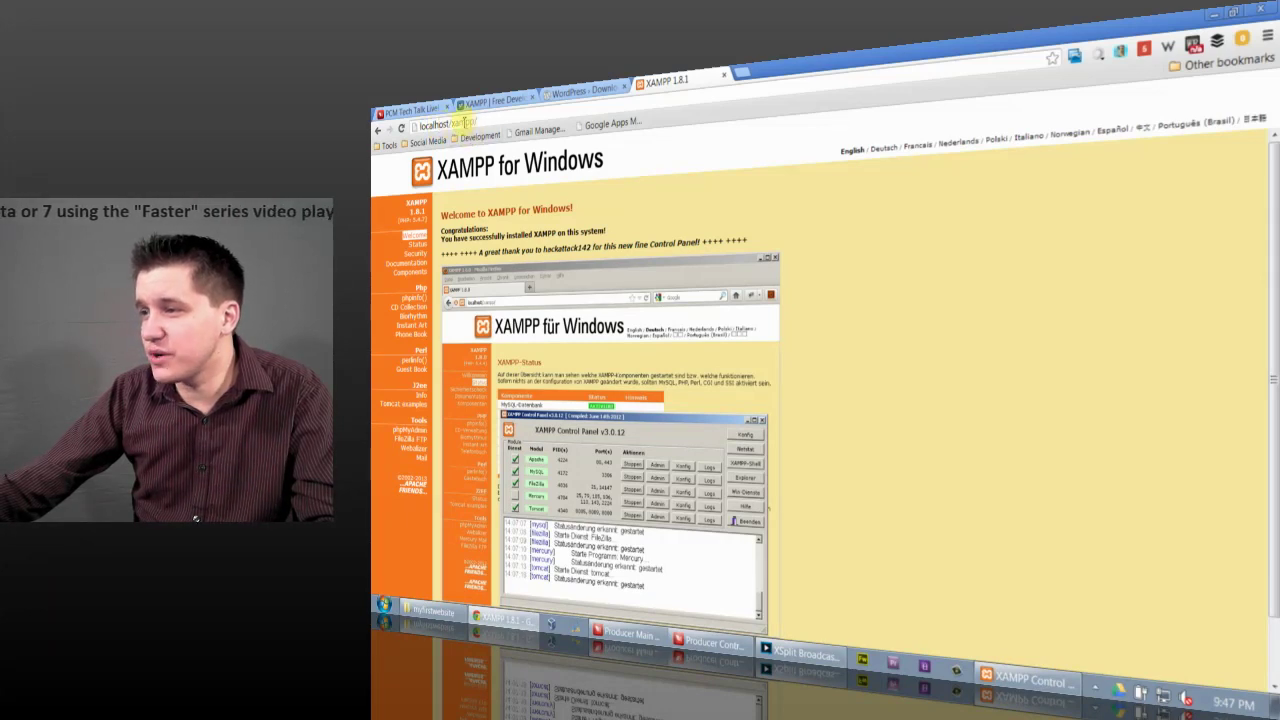
pyautogui.moveTo(452, 126); pyautogui.dragTo(620, 122)
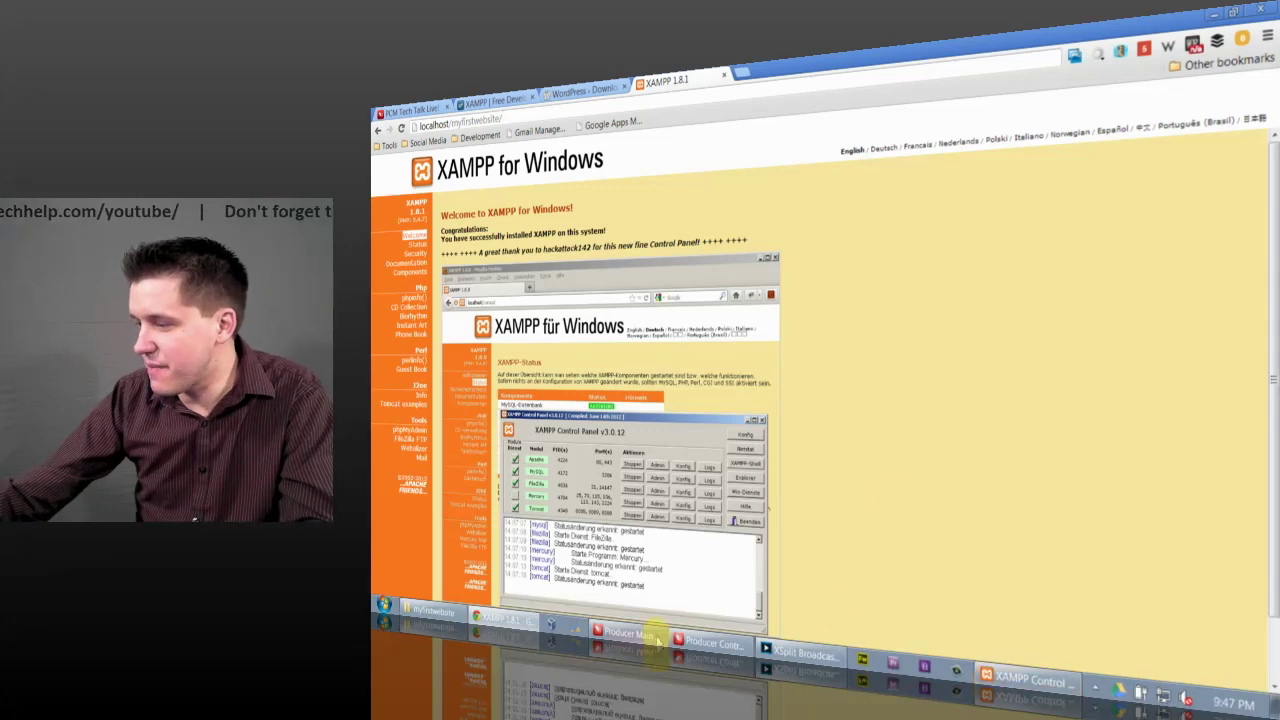
# Step: Confirm the site folder sits in htdocs, then put localhost/myfirstwebsite/ in Chrome's address bar
pyautogui.click(440, 610)
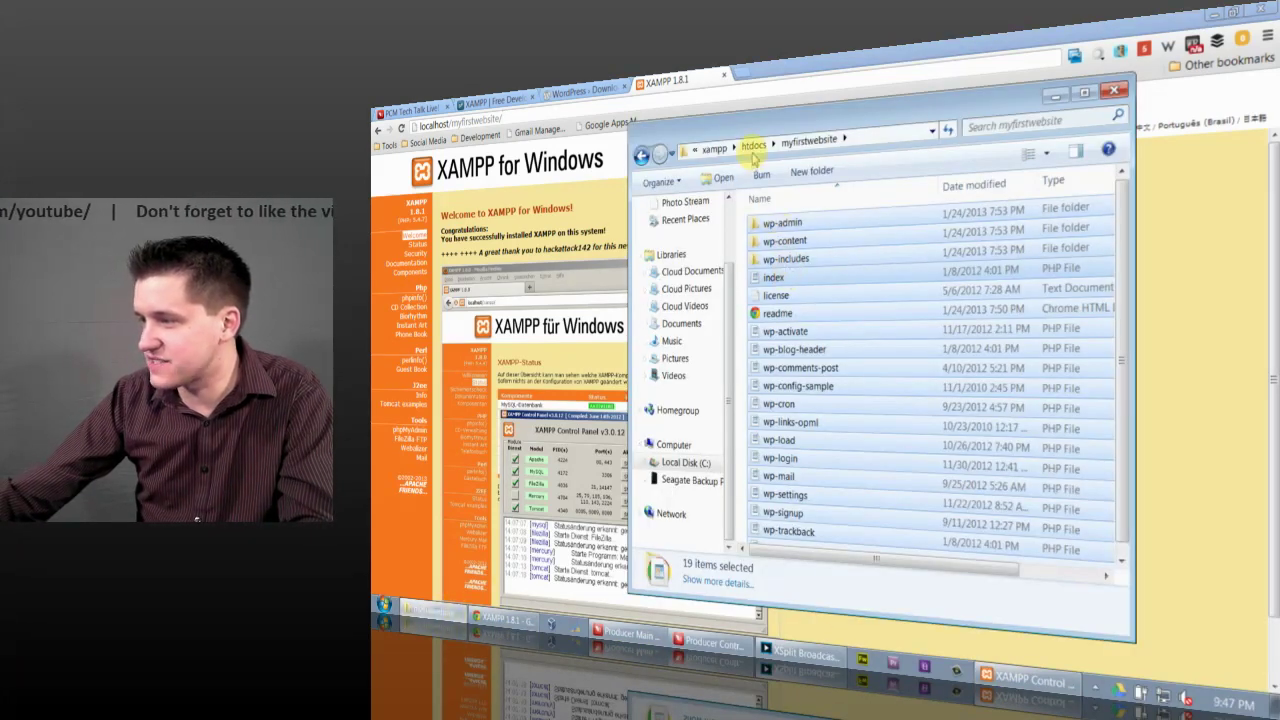
pyautogui.click(754, 146)
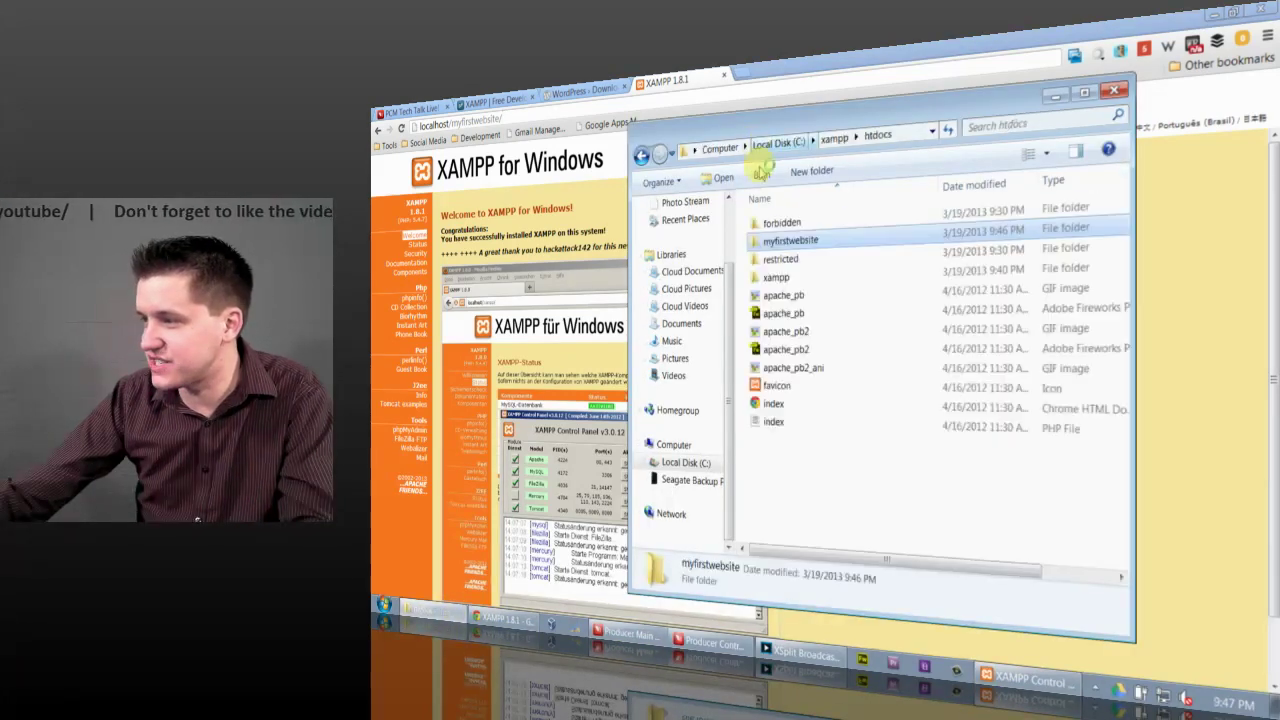
pyautogui.click(778, 279)
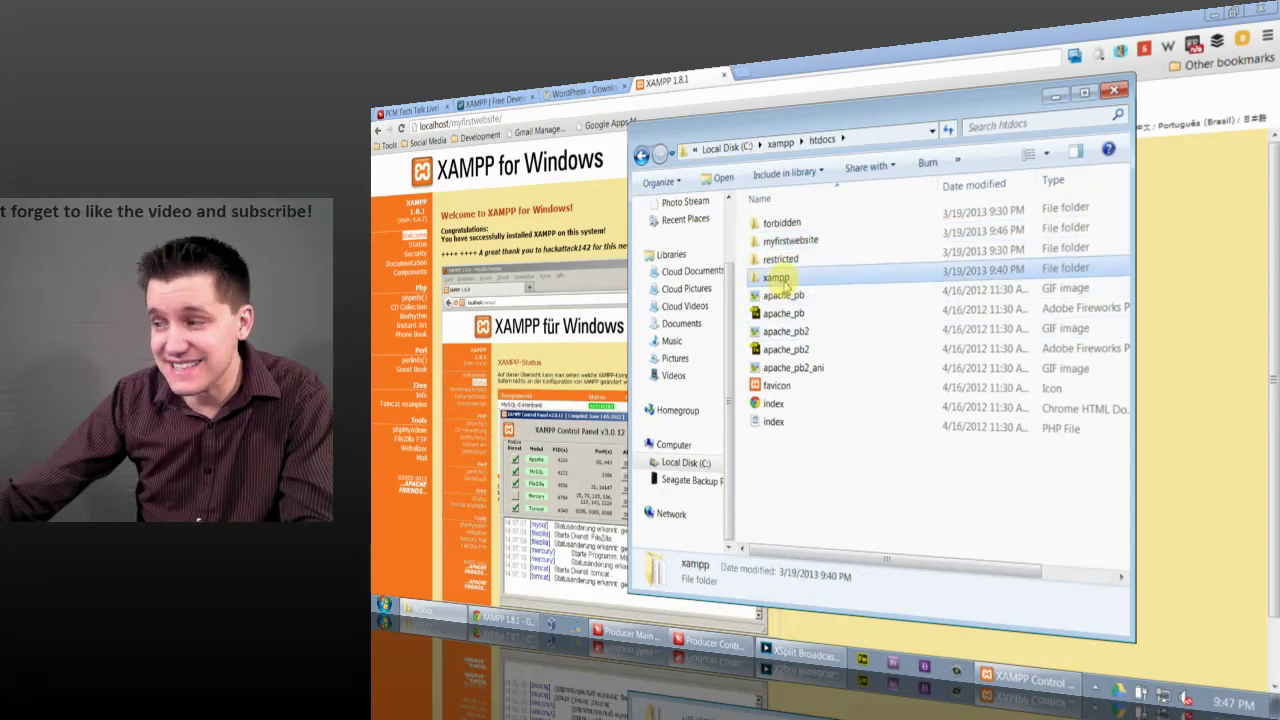
pyautogui.click(536, 115)
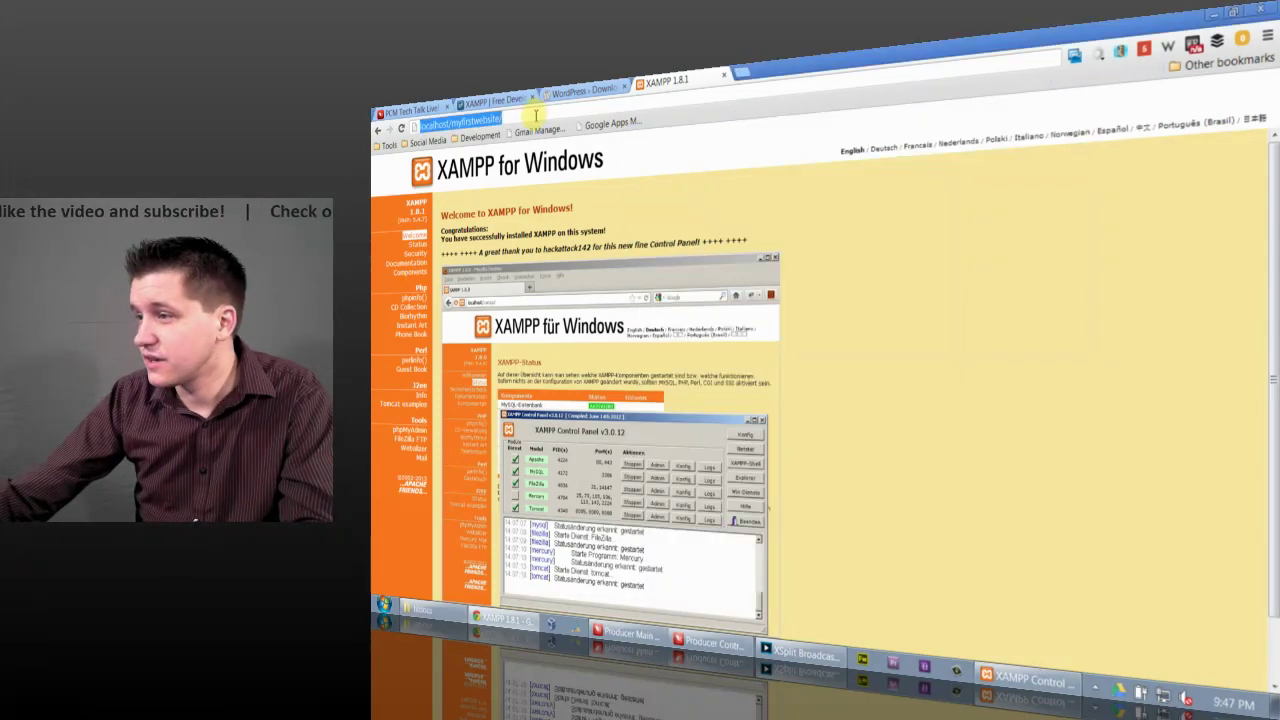
# Step: Load localhost/myfirstwebsite, start the wp-config file, and highlight the database name and username requirements
pyautogui.press('Return')
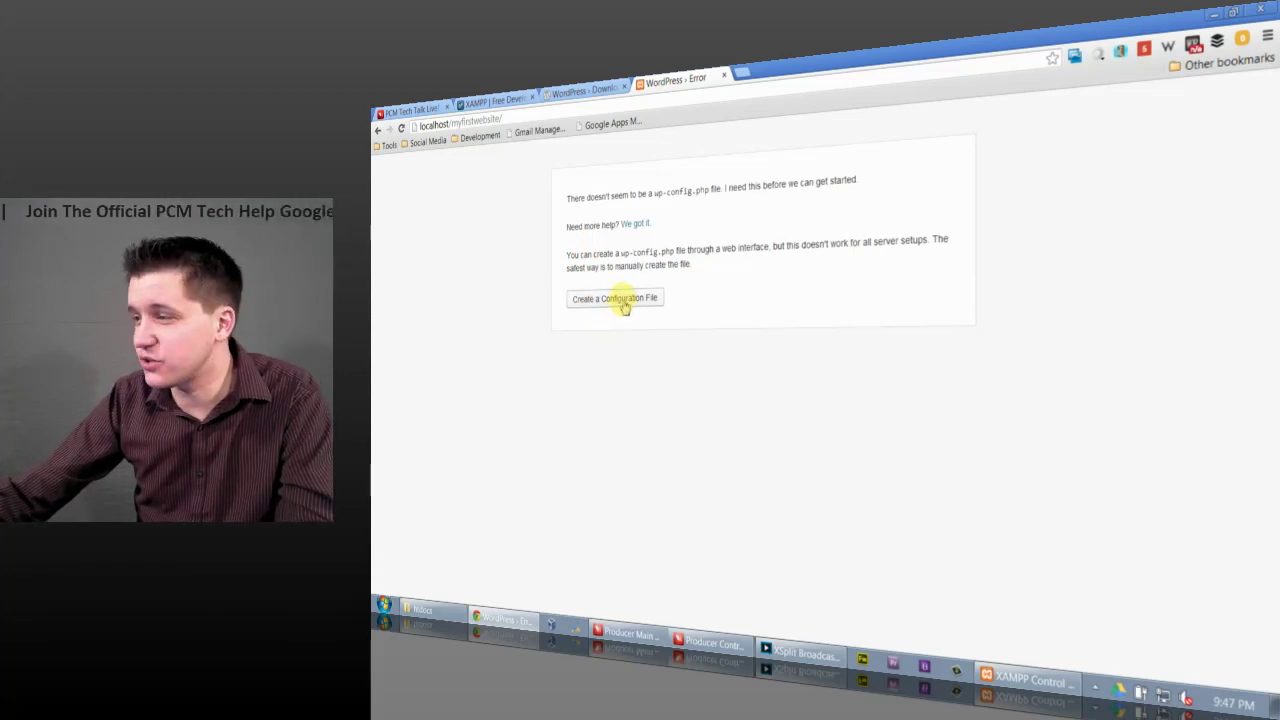
pyautogui.click(622, 302)
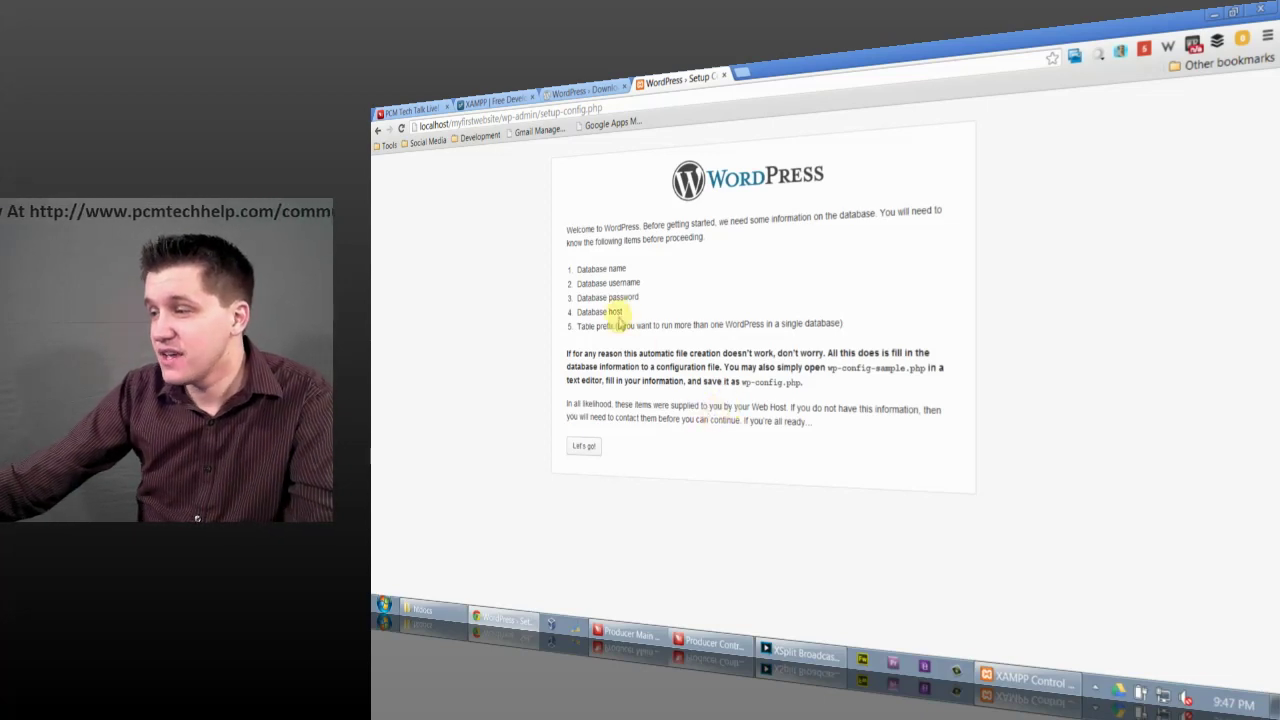
pyautogui.moveTo(574, 268); pyautogui.dragTo(626, 268)
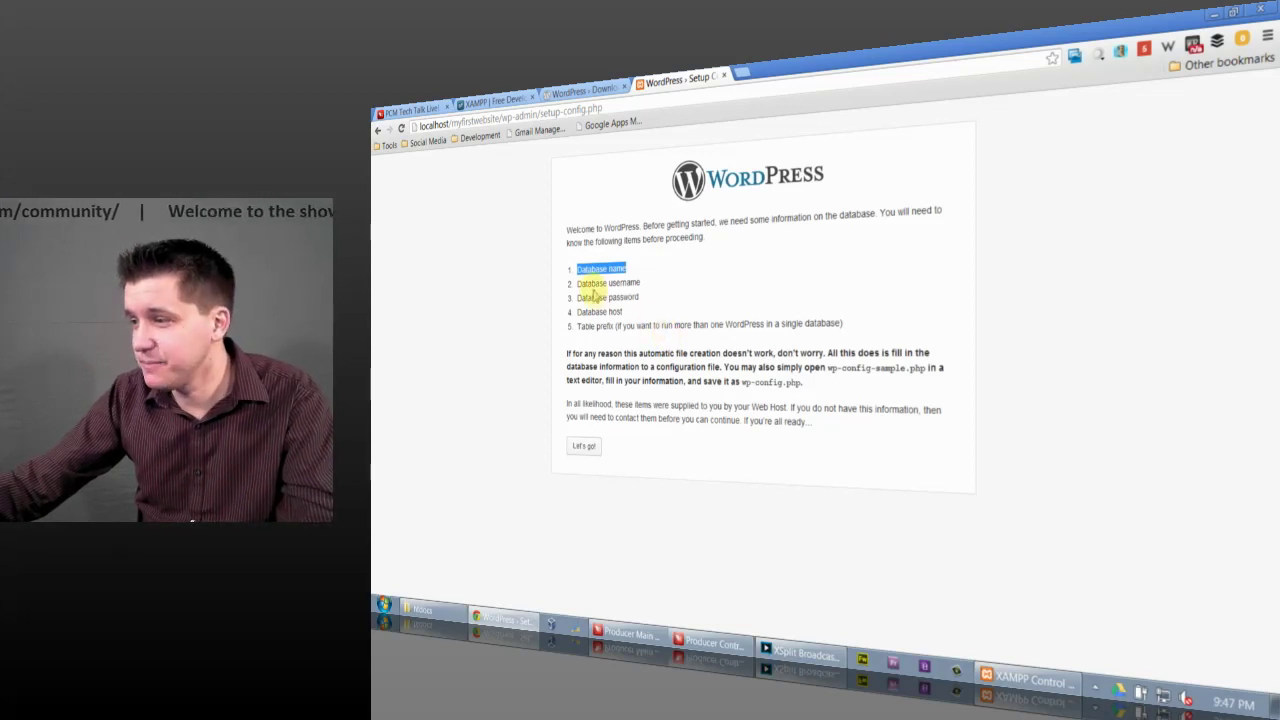
pyautogui.moveTo(588, 285); pyautogui.dragTo(668, 278)
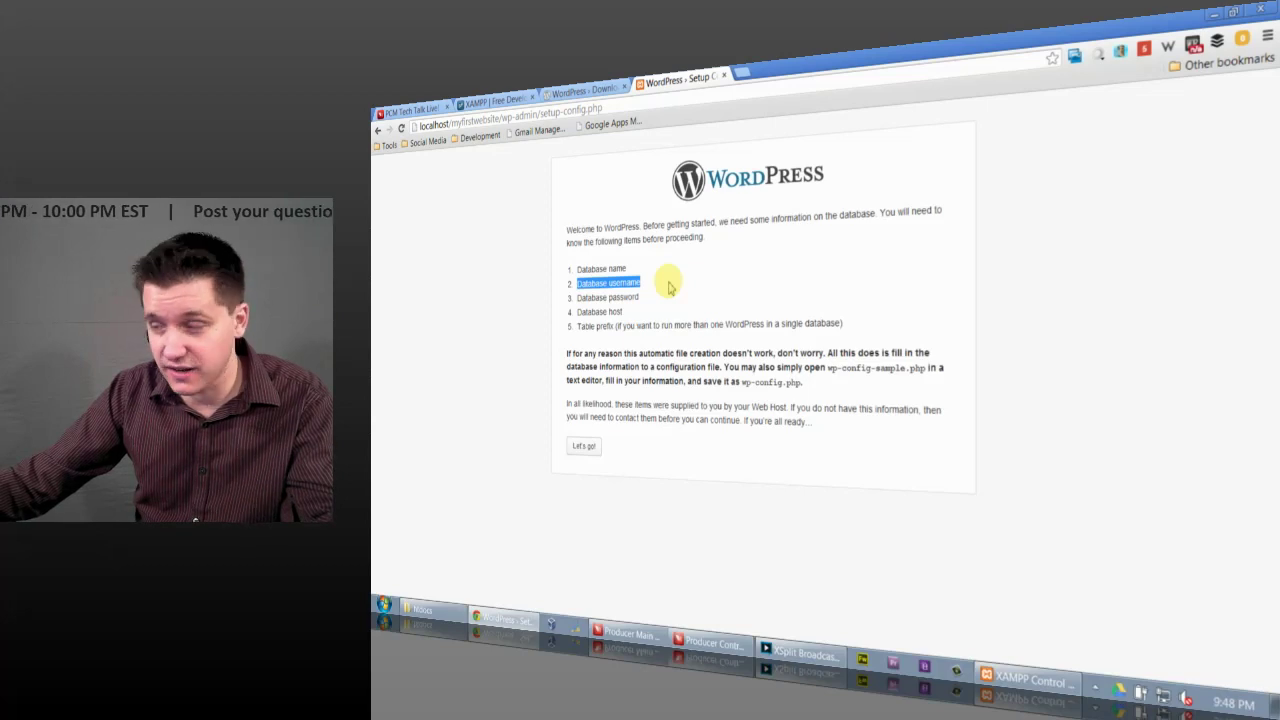
# Step: Highlight the database host and table prefix requirements, then continue to the connection form
pyautogui.click(642, 291)
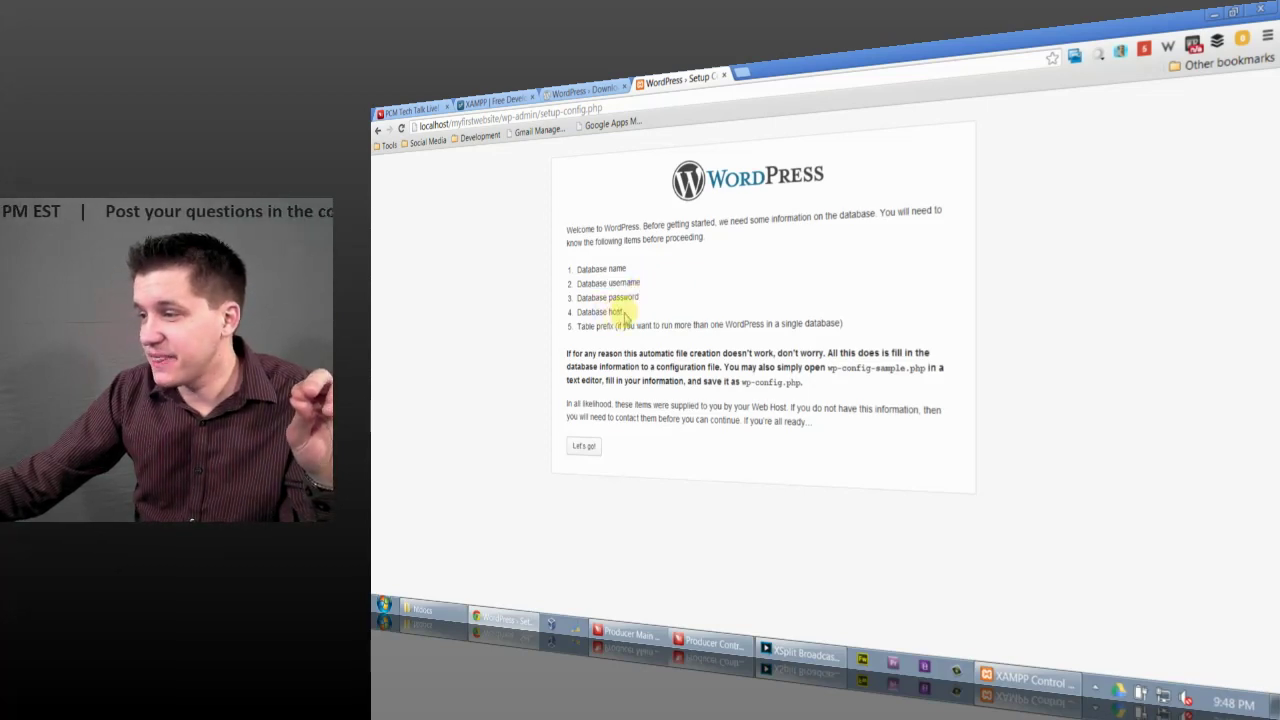
pyautogui.moveTo(624, 316); pyautogui.dragTo(590, 322)
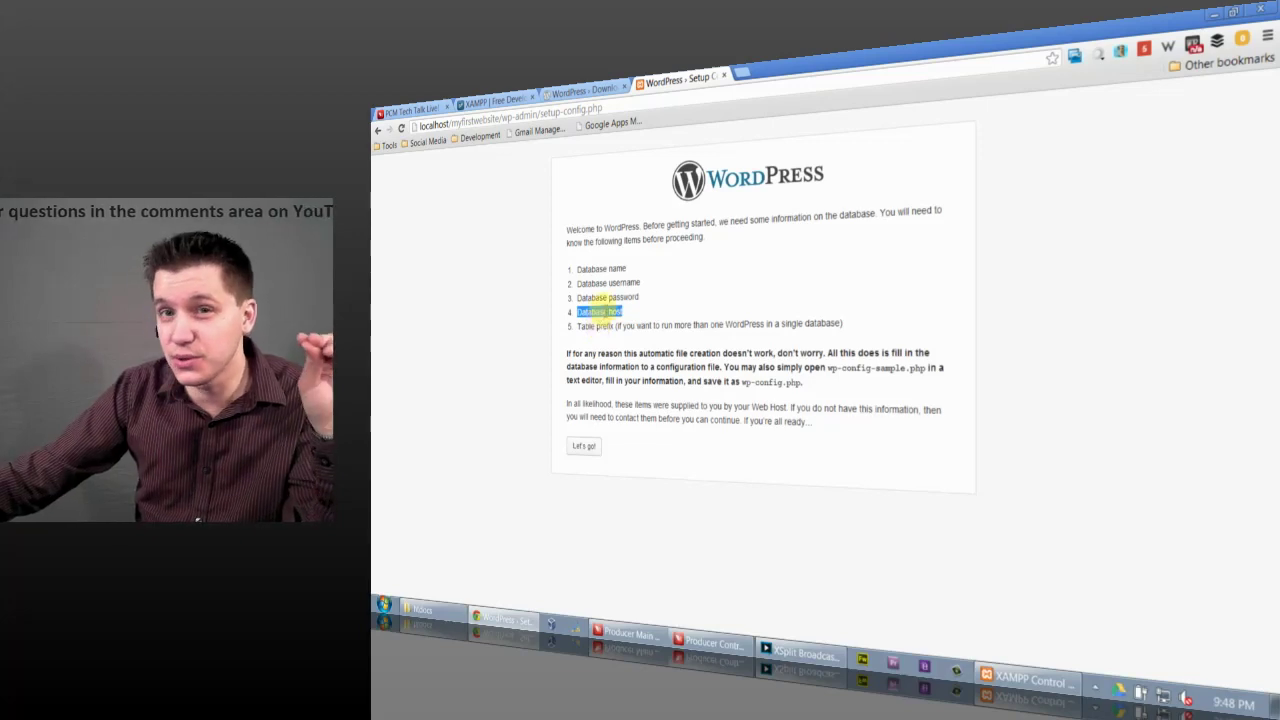
pyautogui.moveTo(578, 325); pyautogui.dragTo(871, 320)
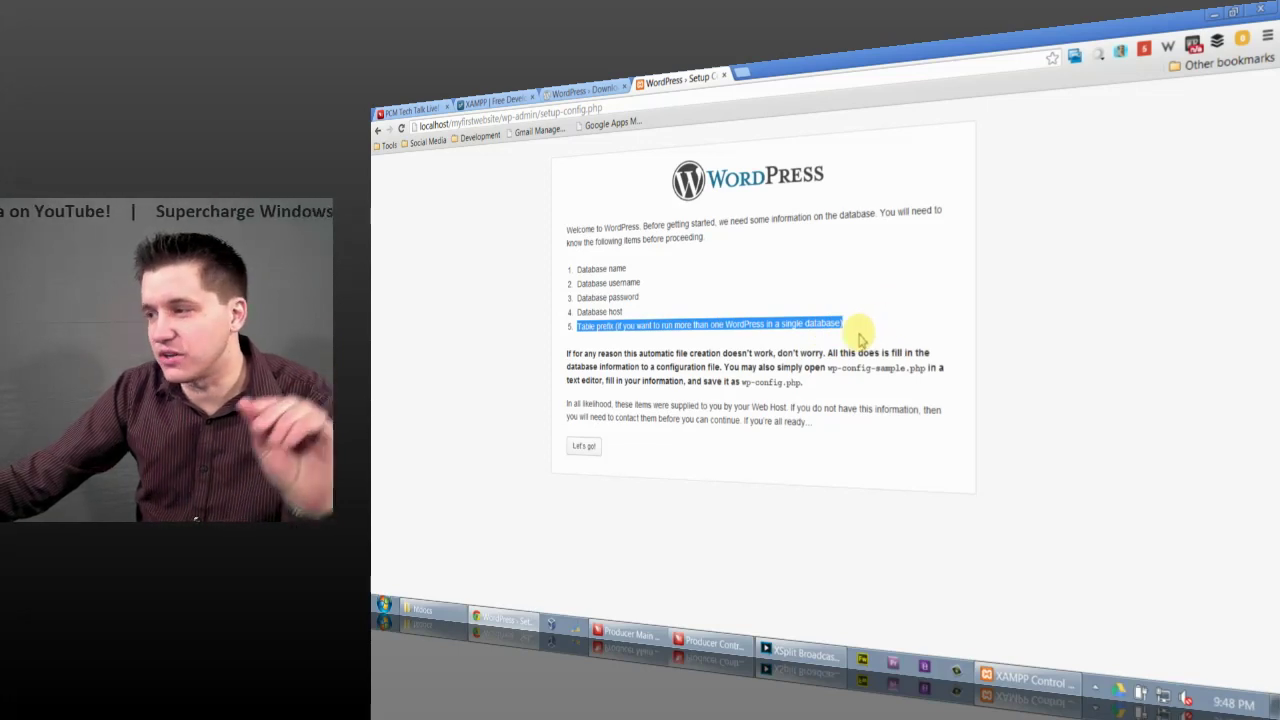
pyautogui.click(862, 336)
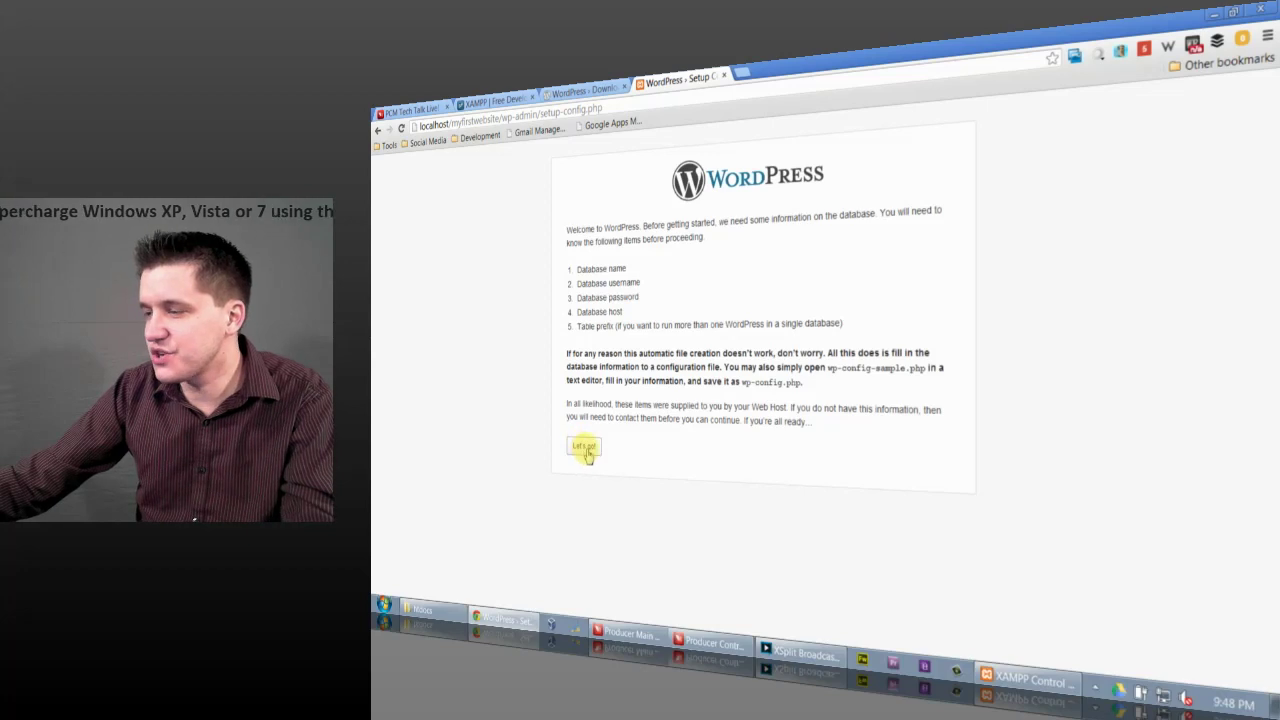
pyautogui.click(586, 450)
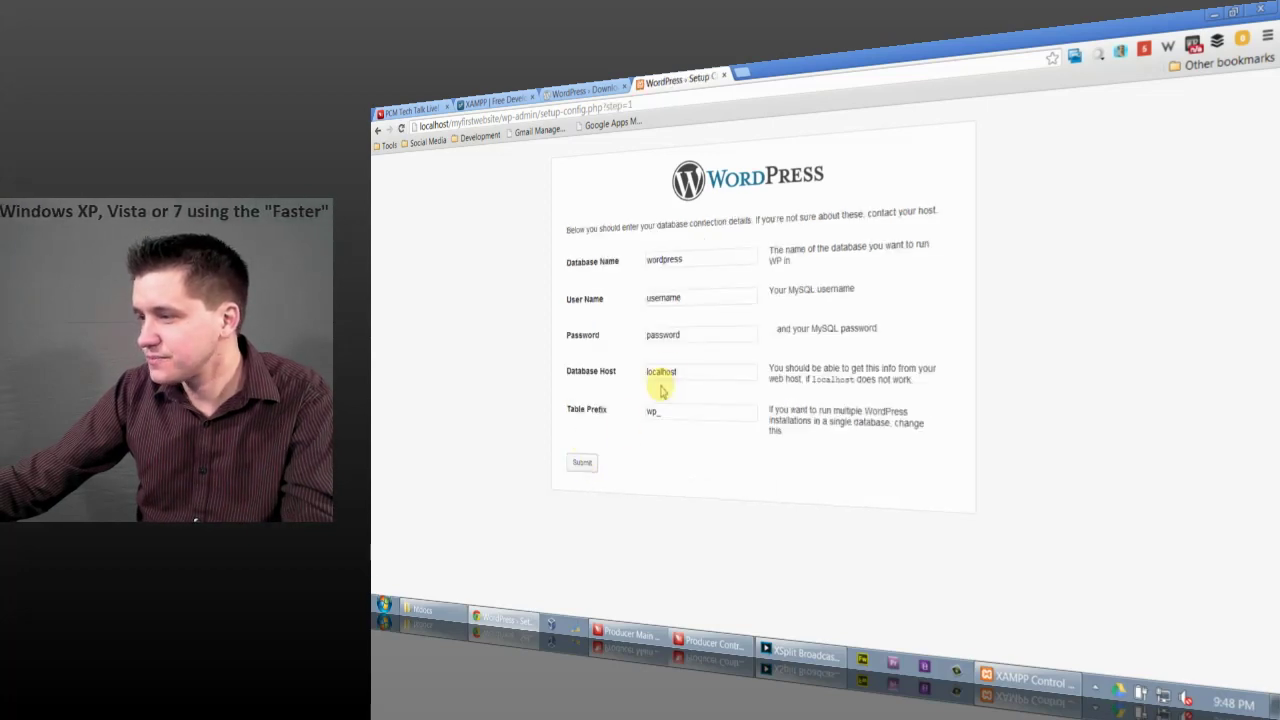
# Step: Enter database myfirstwebsite and user root with an empty password, keep localhost and wp_, and submit
pyautogui.doubleClick(671, 260)
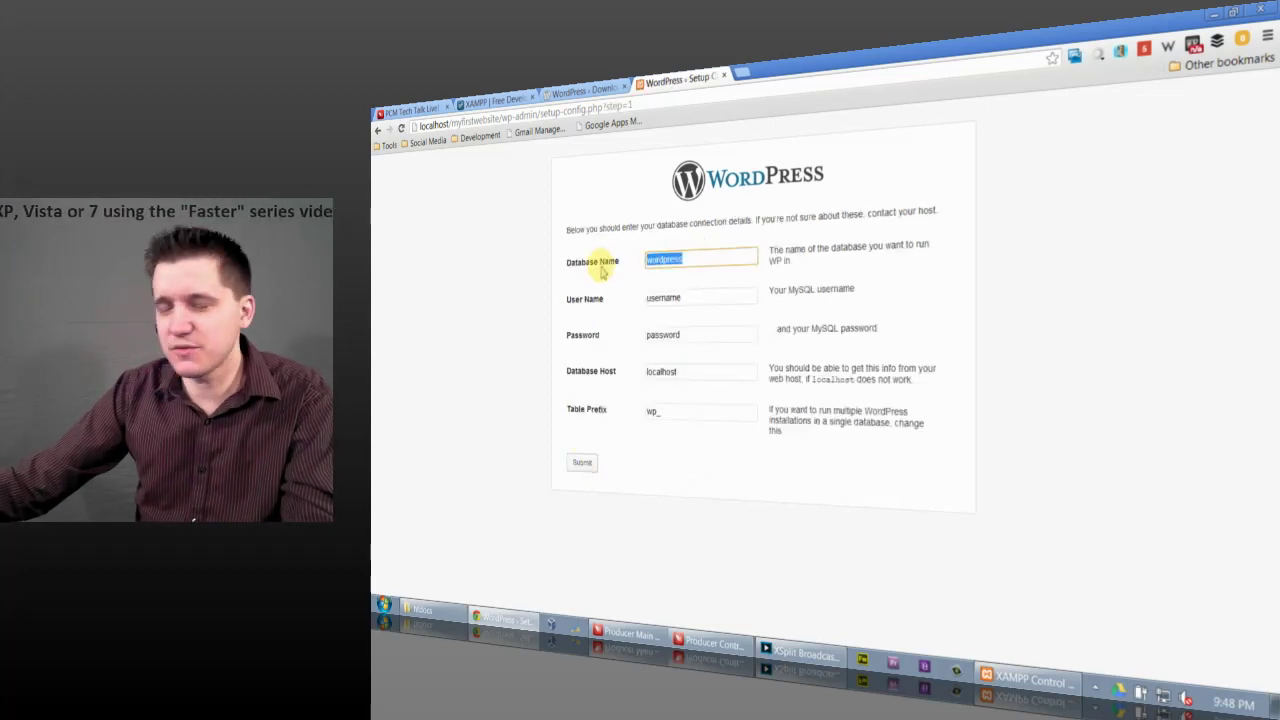
pyautogui.write('myf')
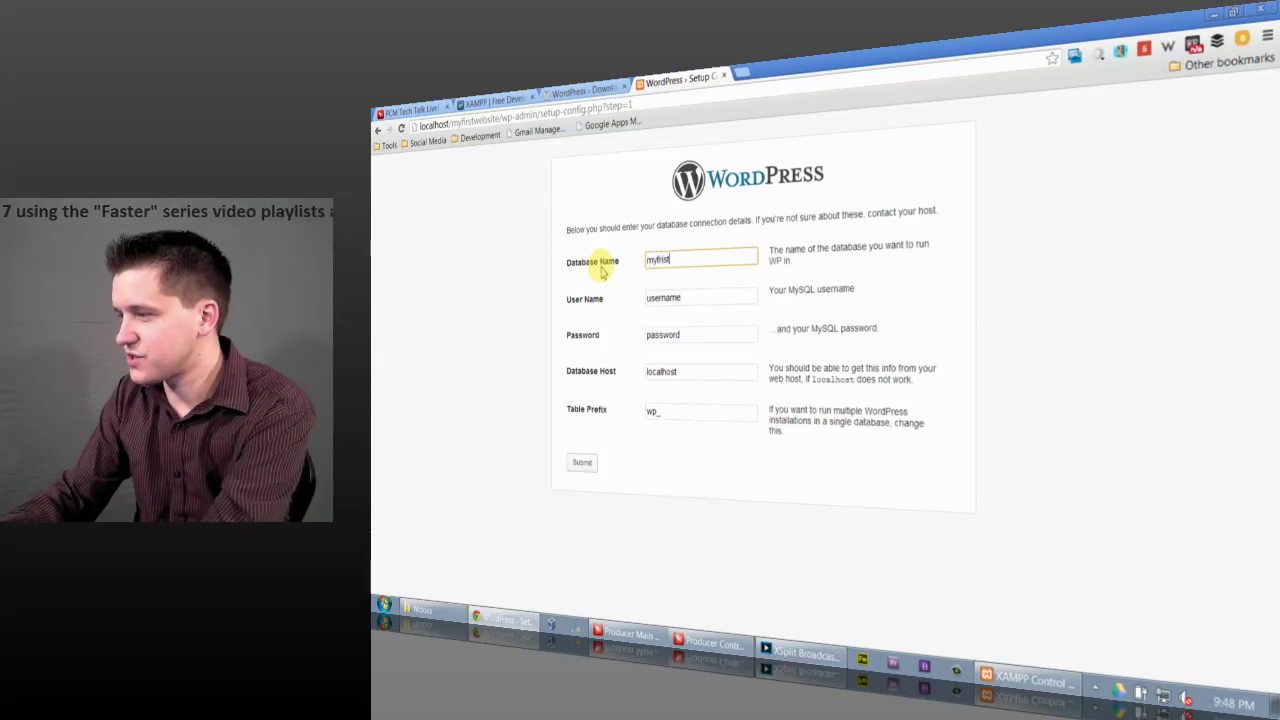
pyautogui.write('irstwebsit')
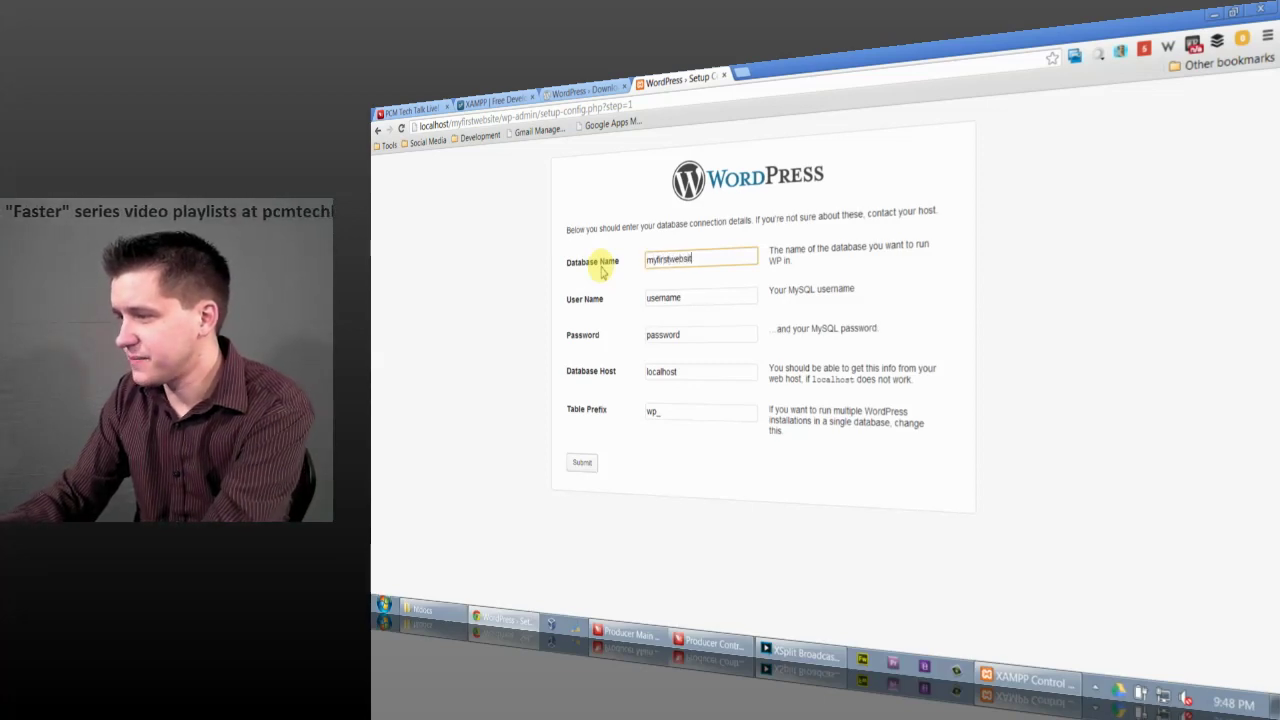
pyautogui.write('e')
pyautogui.doubleClick(665, 297)
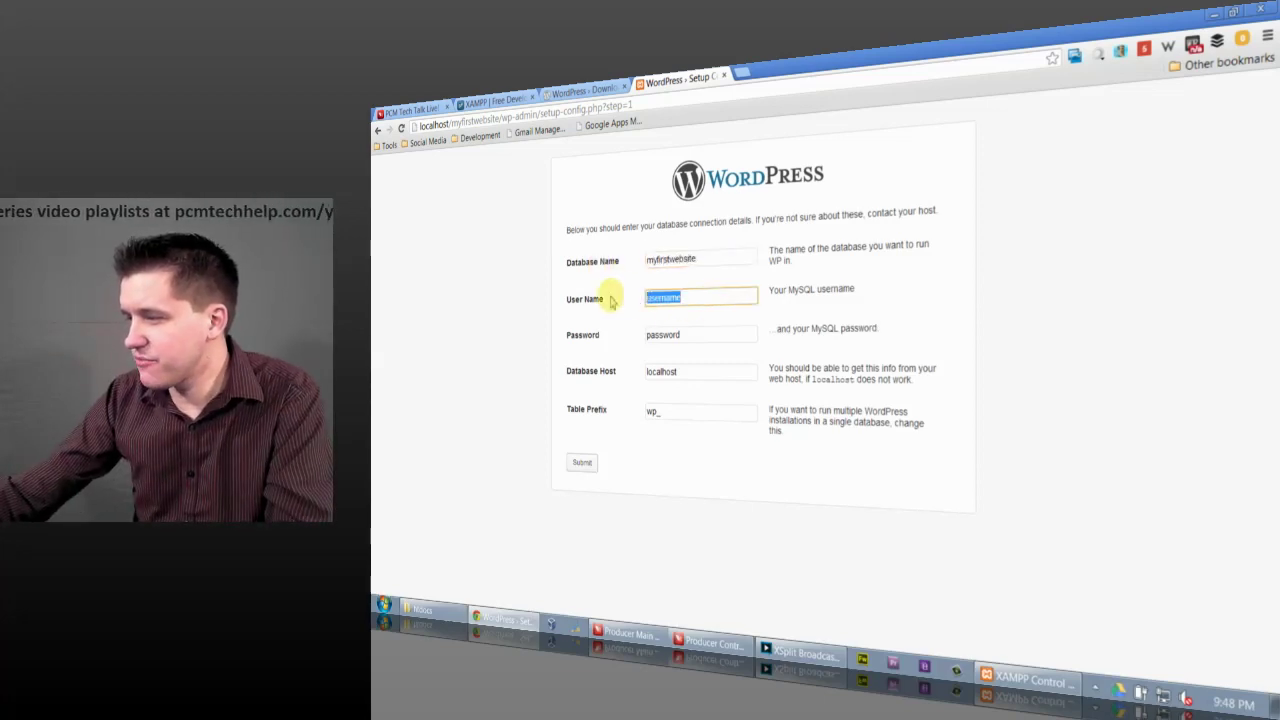
pyautogui.write('root')
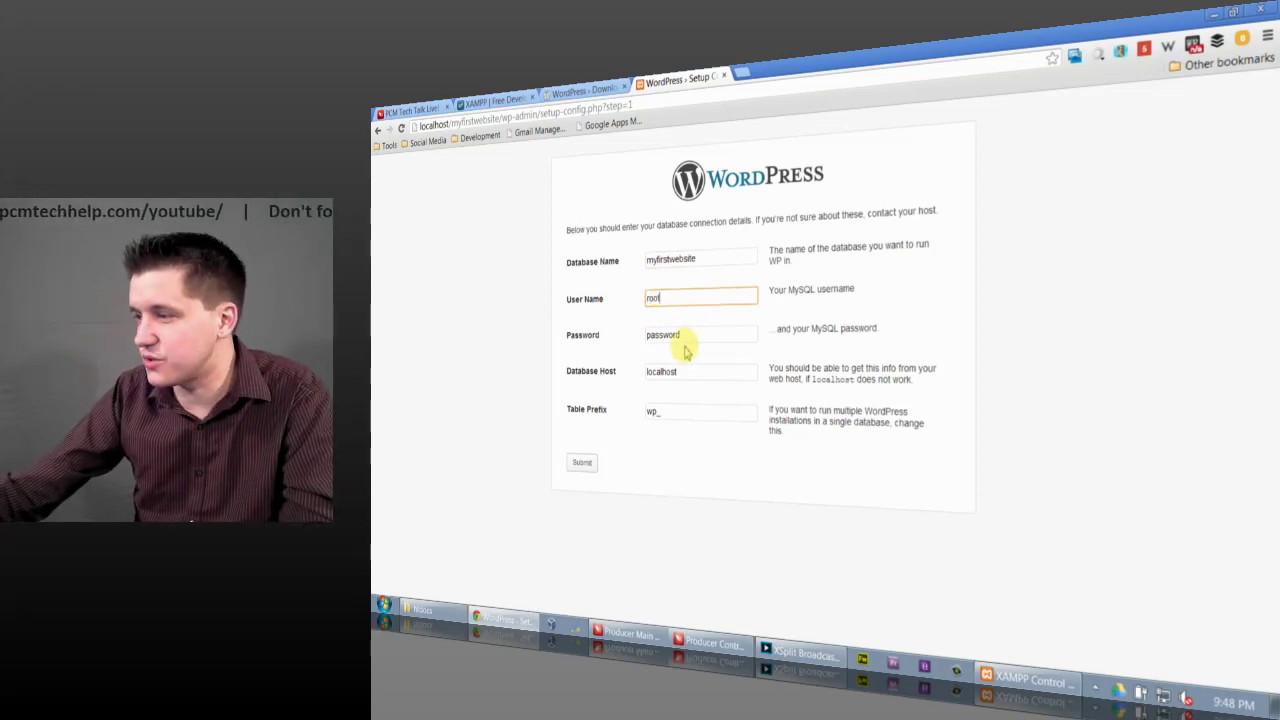
pyautogui.doubleClick(684, 336)
pyautogui.press('BackSpace')
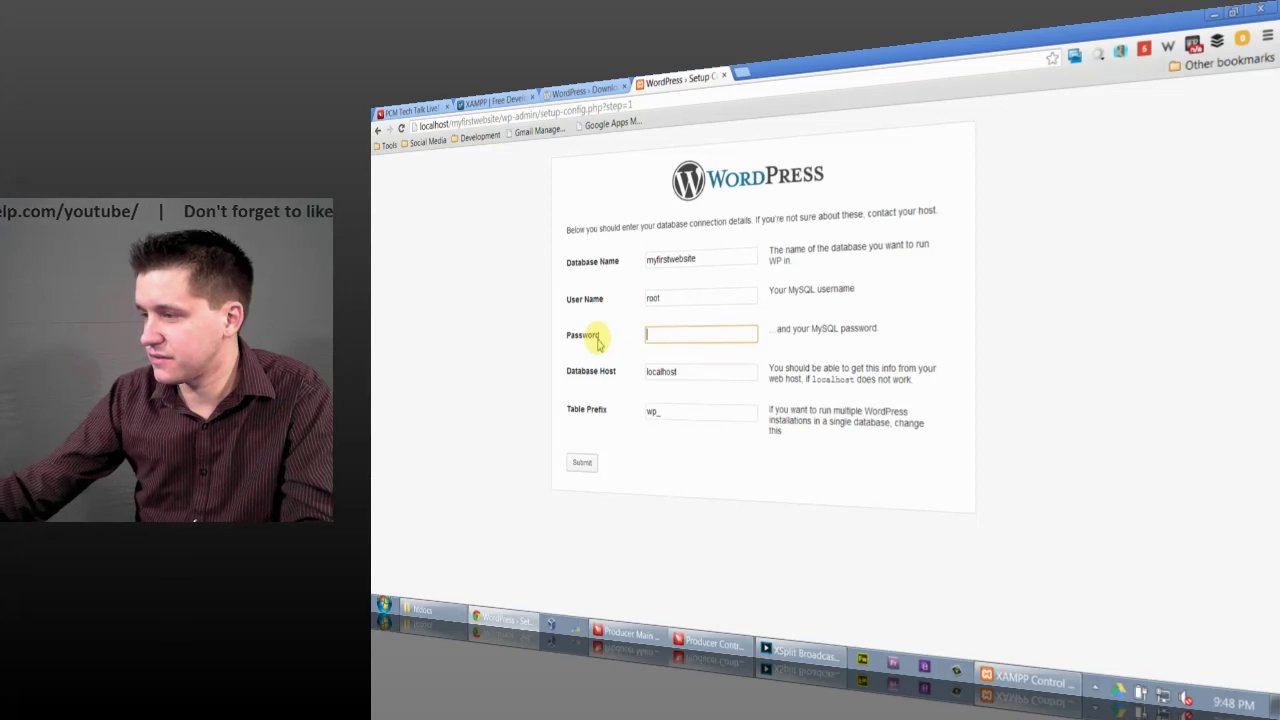
pyautogui.click(683, 372)
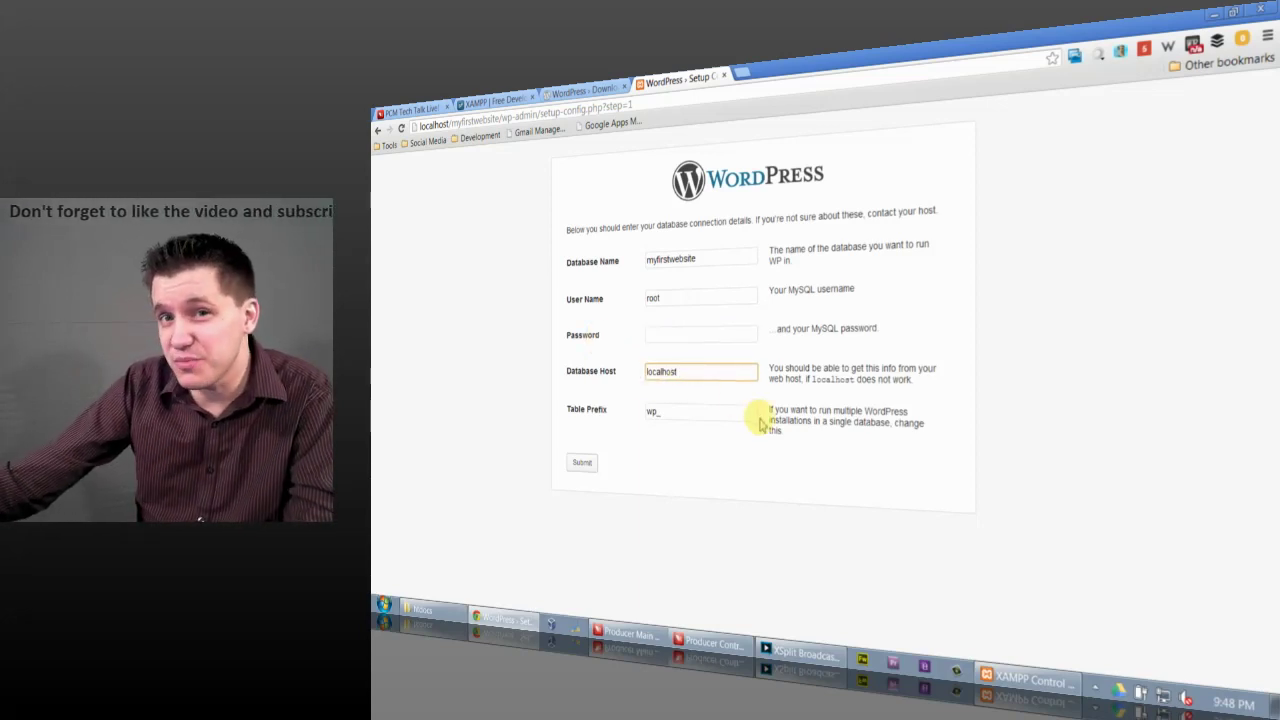
pyautogui.click(686, 412)
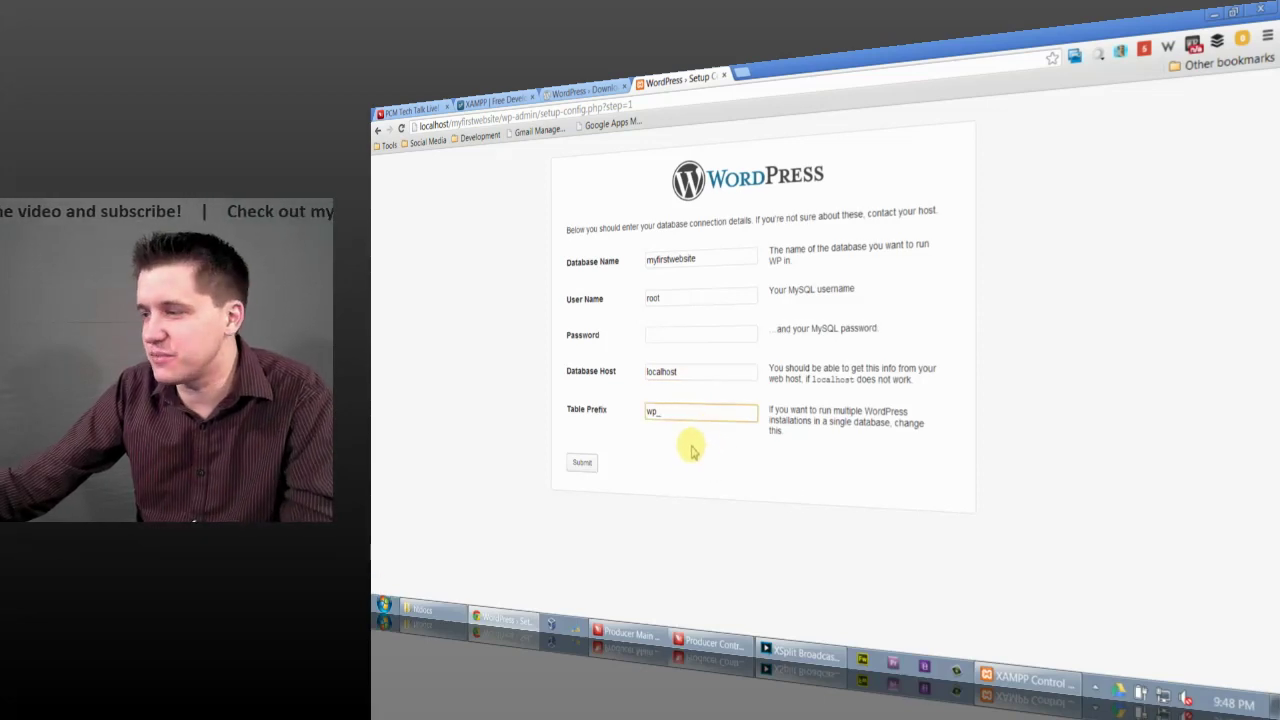
pyautogui.click(582, 462)
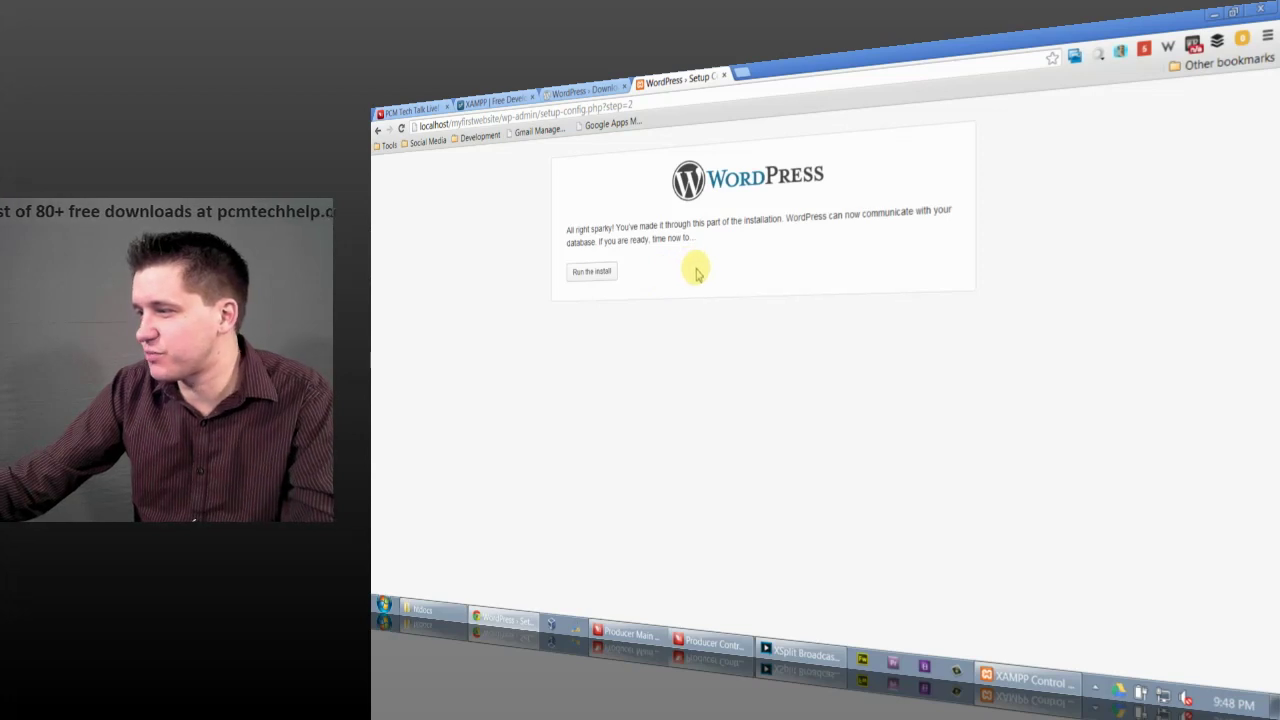
# Step: Note the database connection success message and start the WordPress installation
pyautogui.tripleClick(608, 249)
pyautogui.click(610, 249)
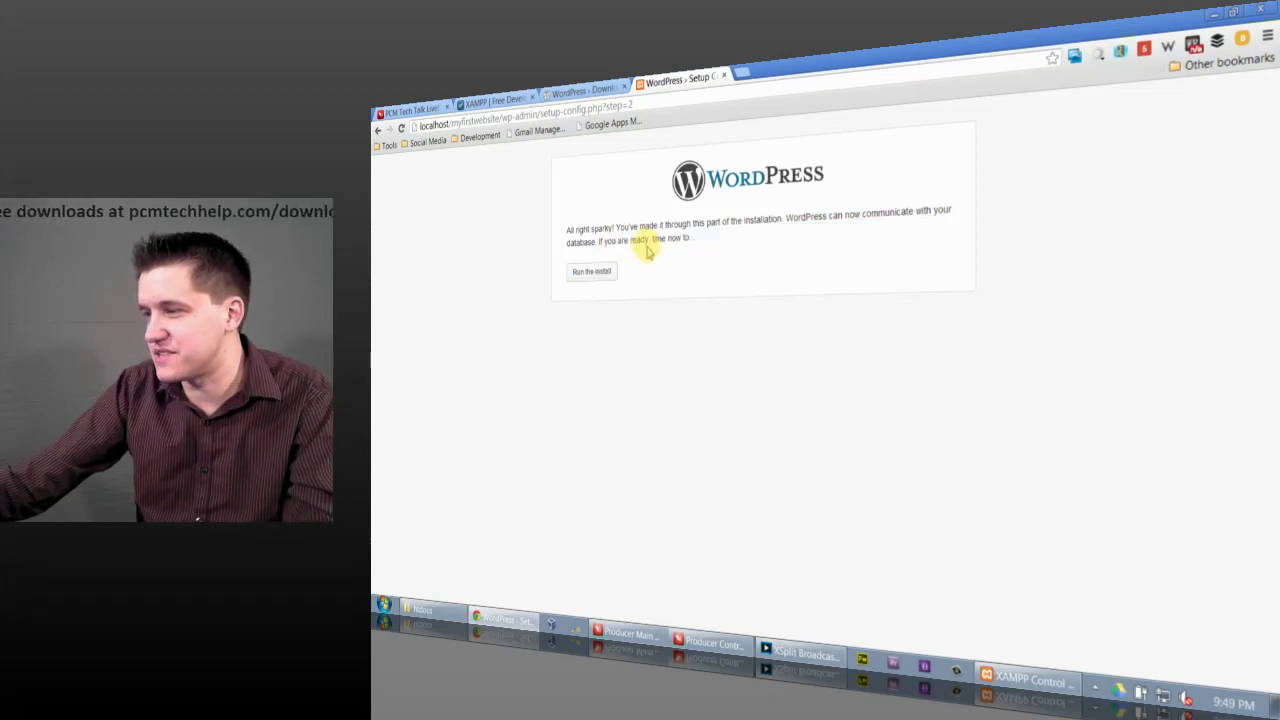
pyautogui.click(604, 274)
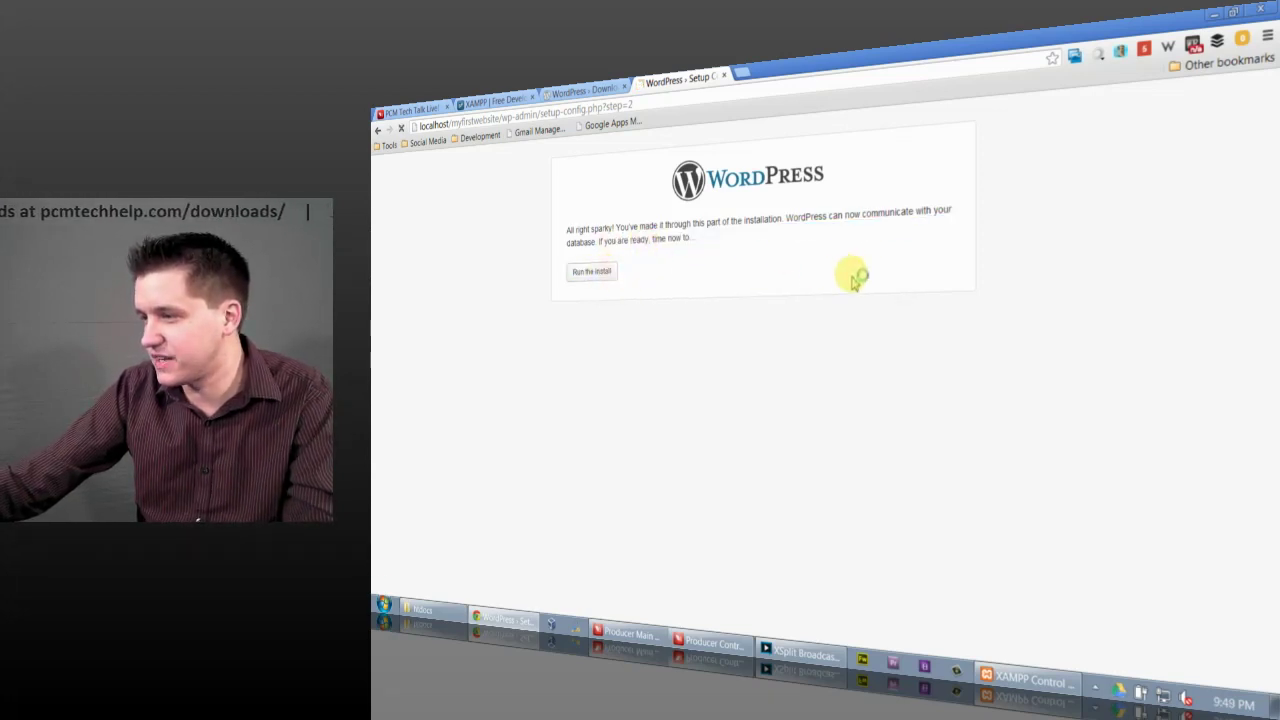
pyautogui.scroll(-1, 852, 280)
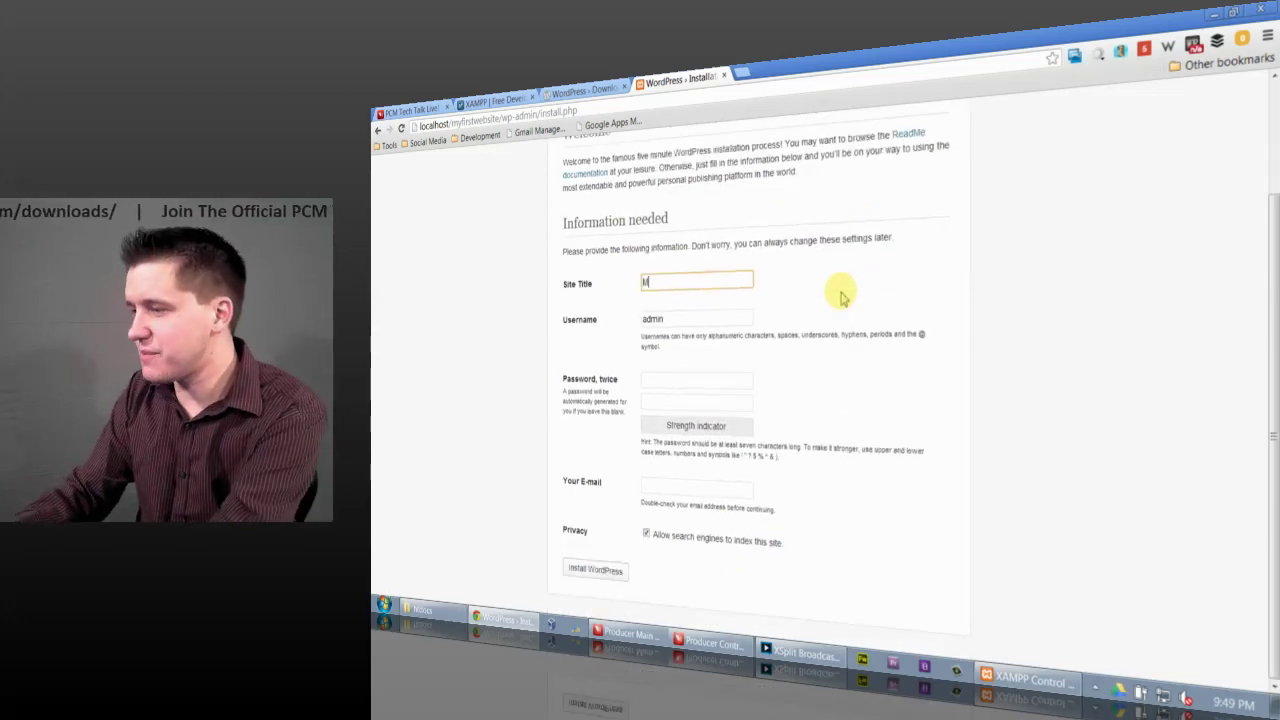
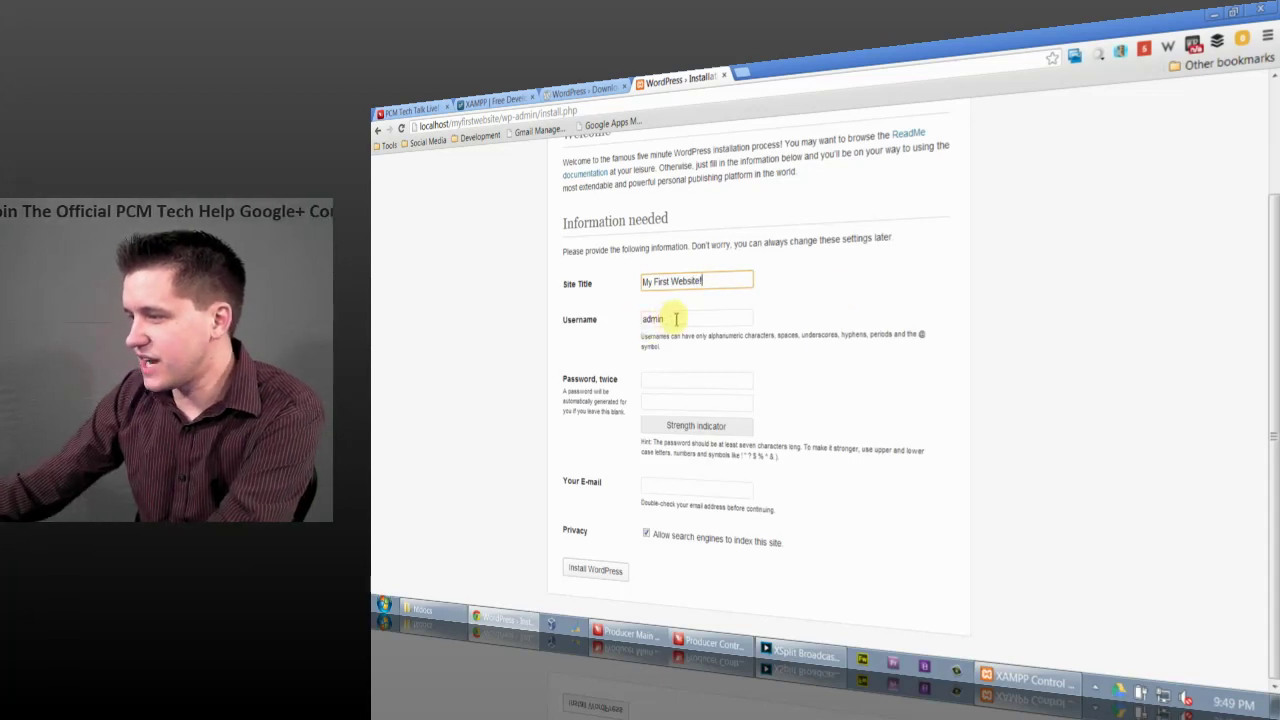
# Step: Enter site title My First Website!, the admin's name as username, password twice and e-mail, then install
pyautogui.press('Tab')
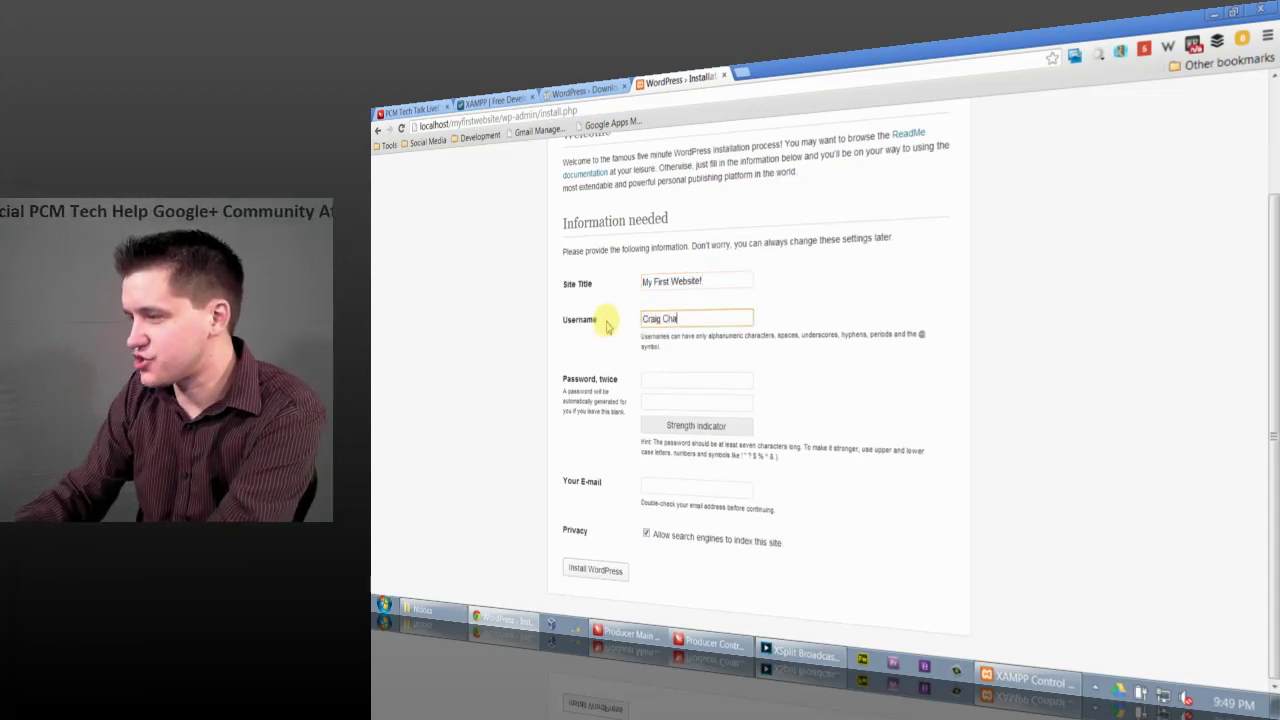
pyautogui.press('Tab')
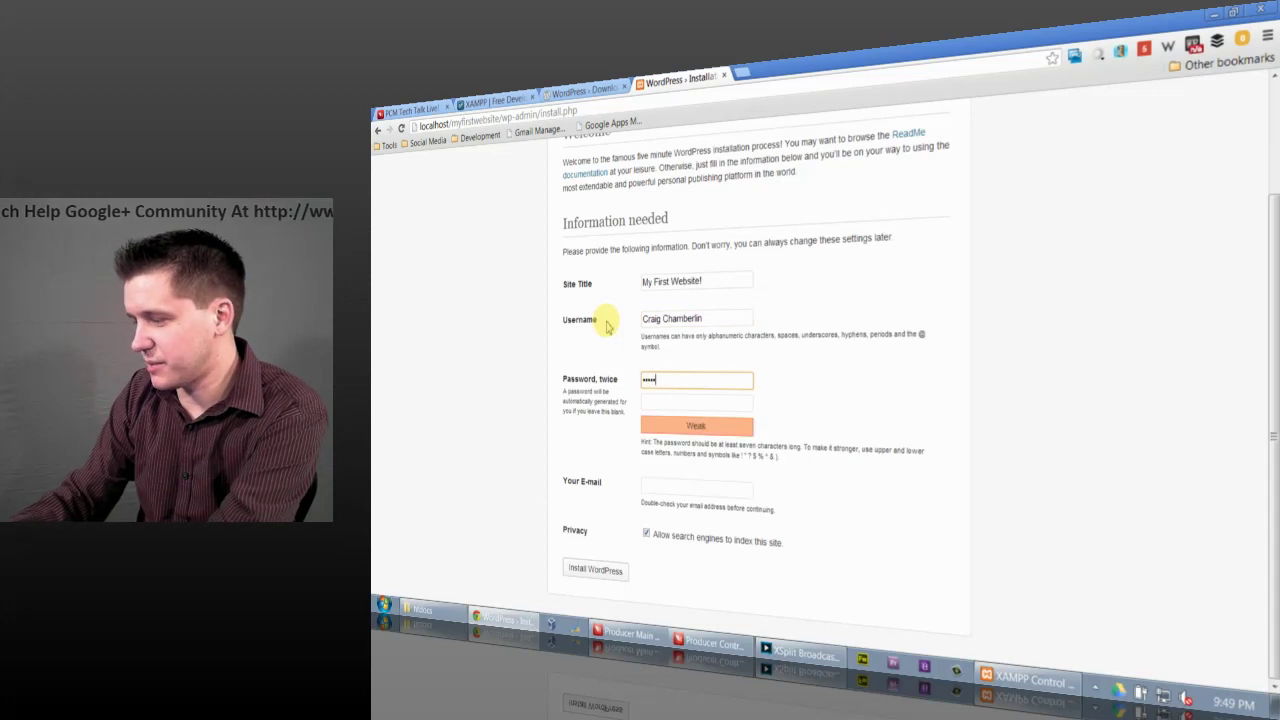
pyautogui.press('Tab')
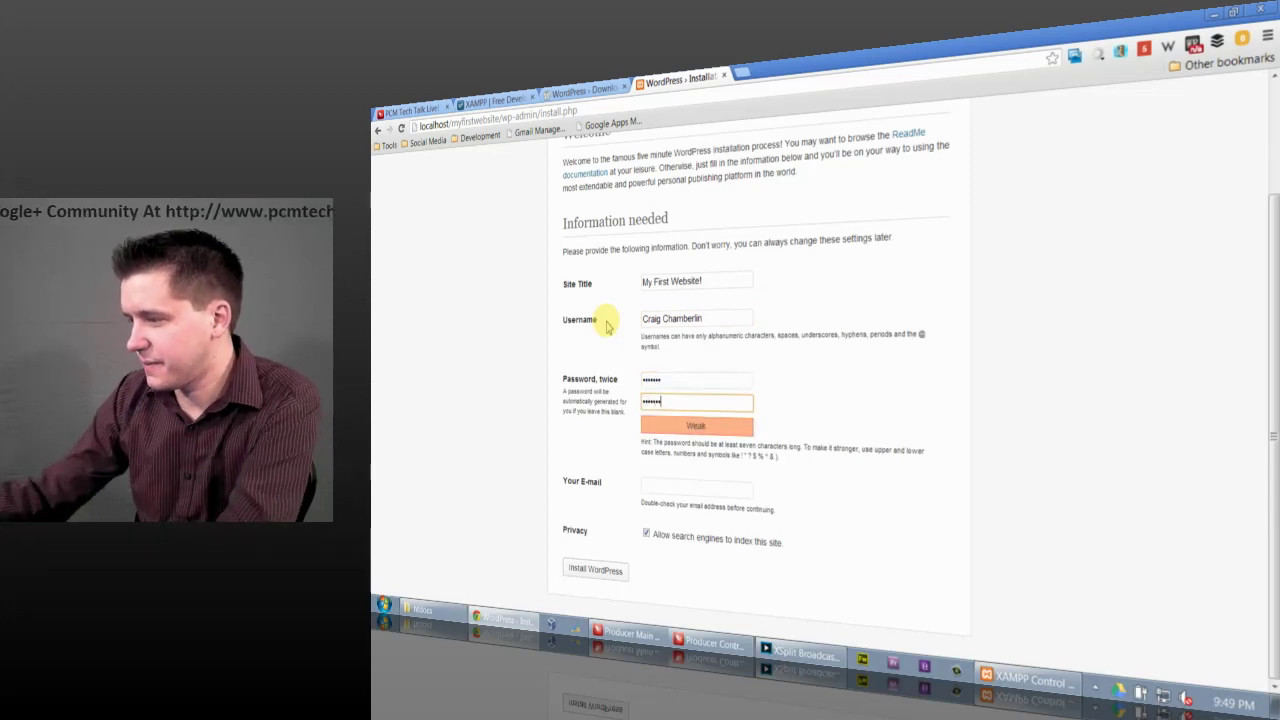
pyautogui.click(655, 487)
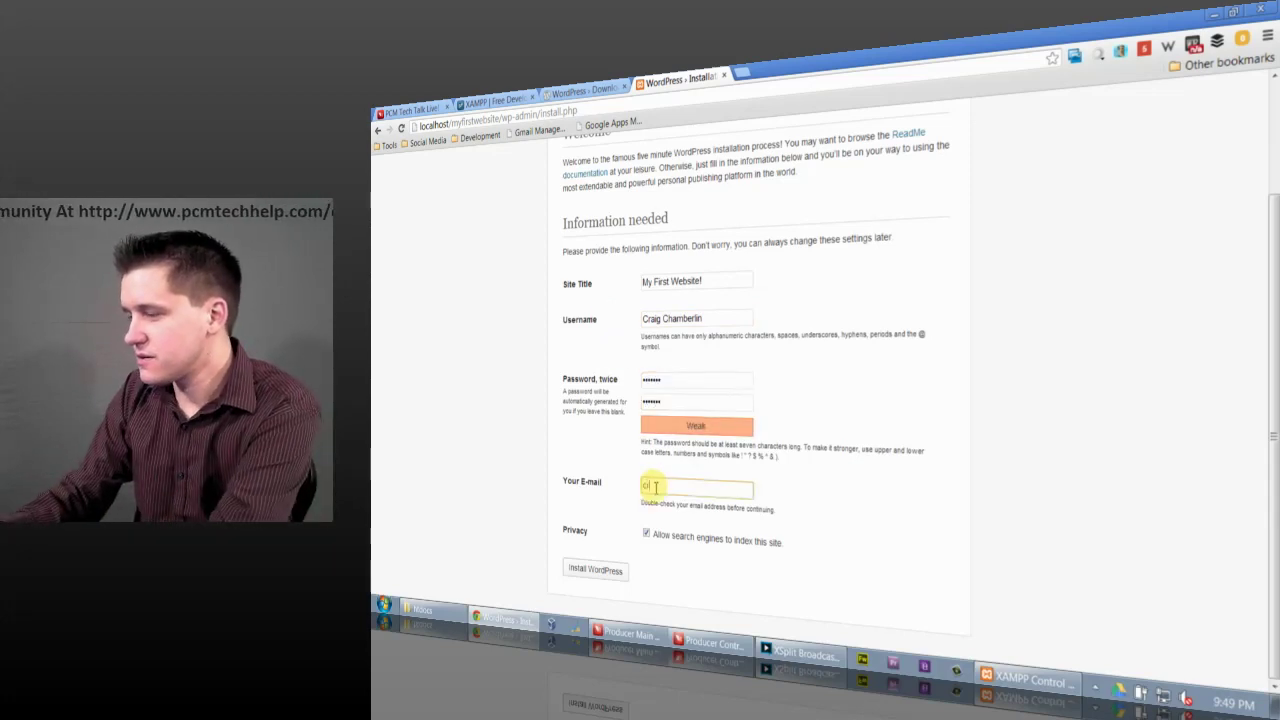
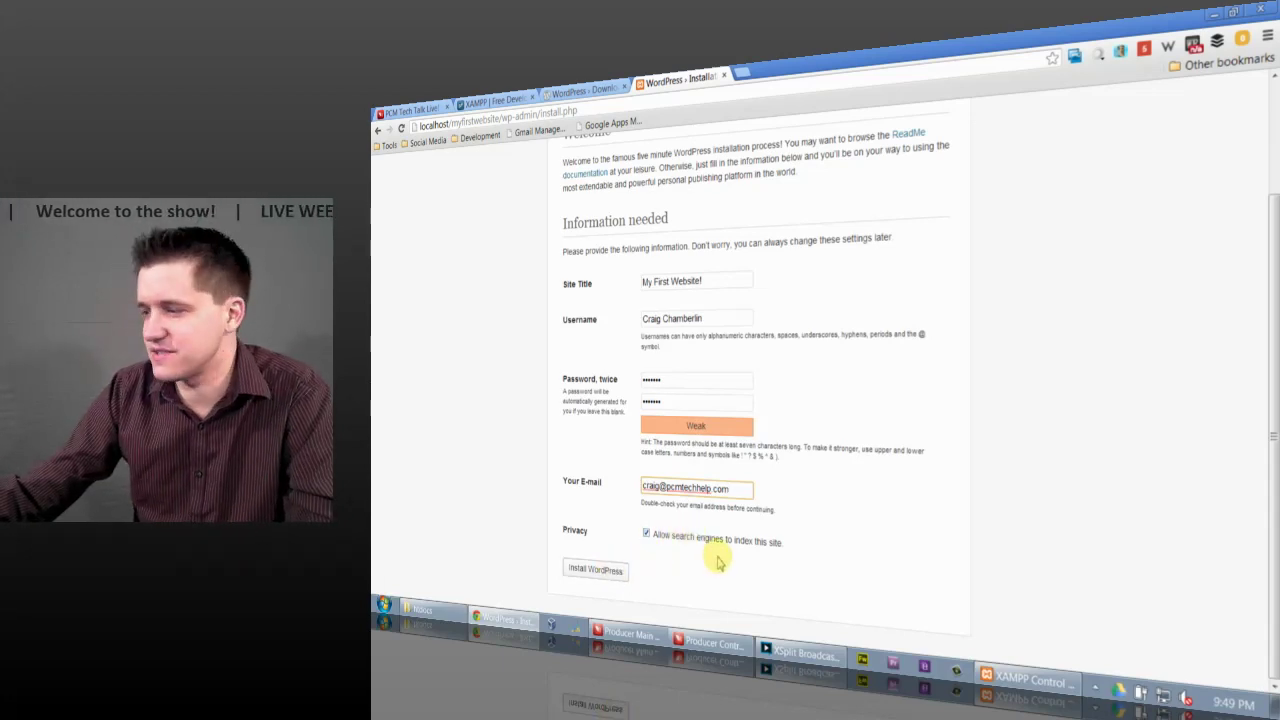
pyautogui.click(592, 569)
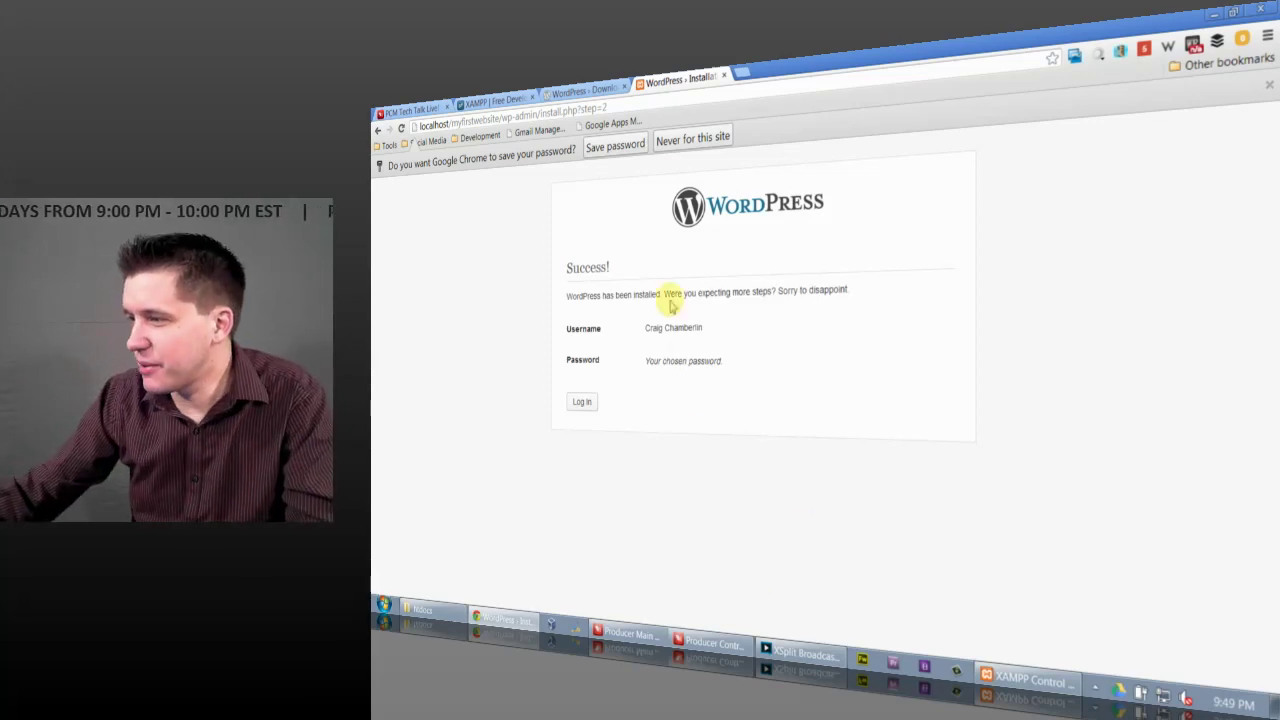
# Step: Save the password in Chrome, then log in with the new admin password and Remember Me ticked
pyautogui.click(615, 147)
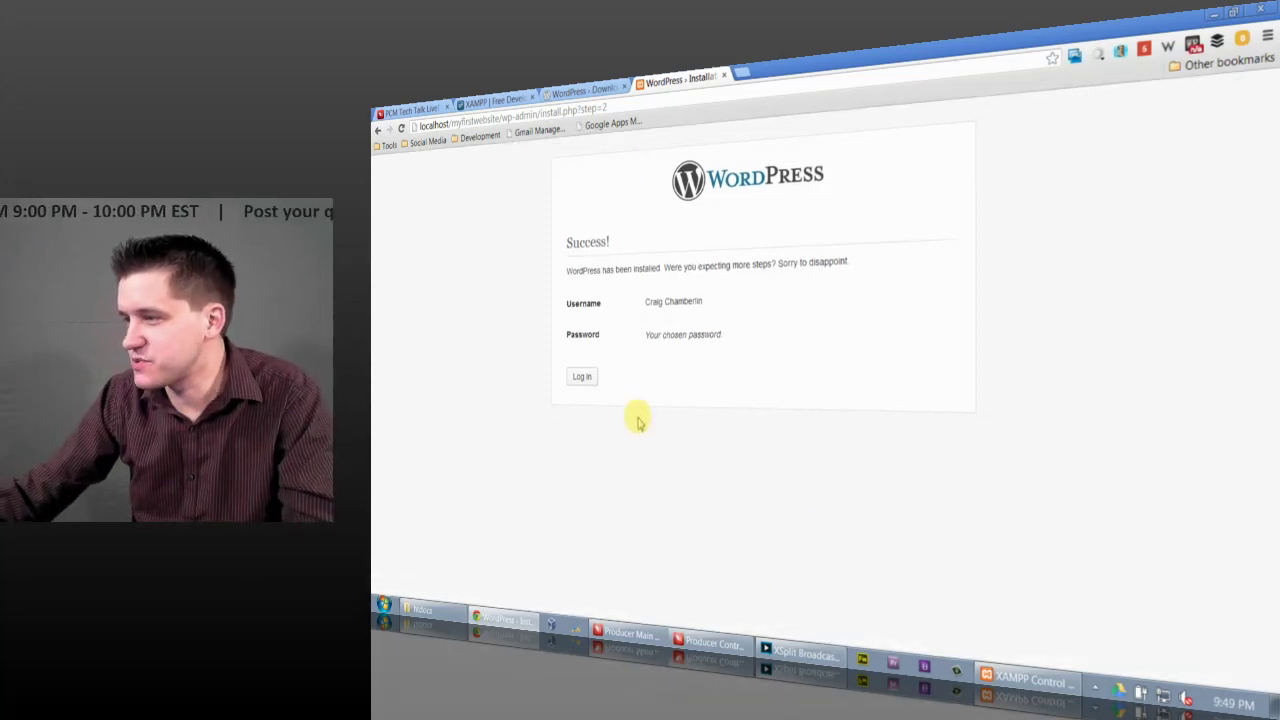
pyautogui.click(583, 378)
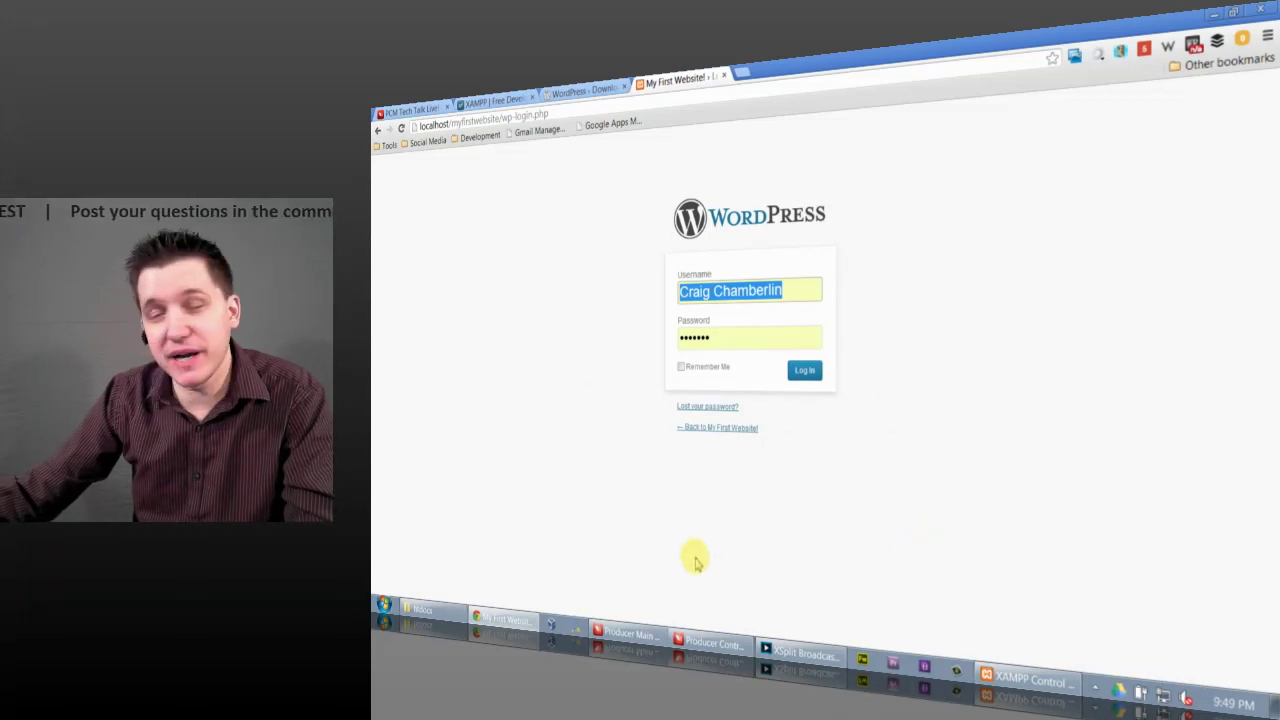
pyautogui.click(695, 345)
pyautogui.doubleClick(695, 345)
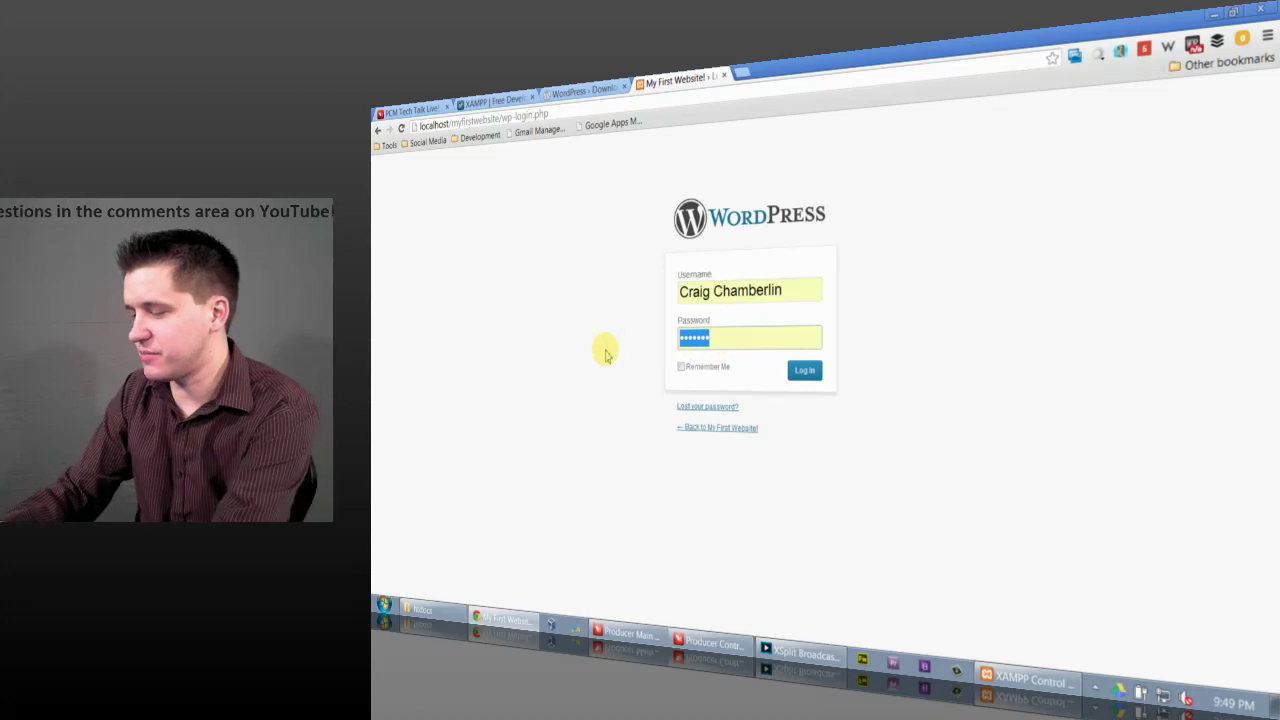
pyautogui.write('•••••')
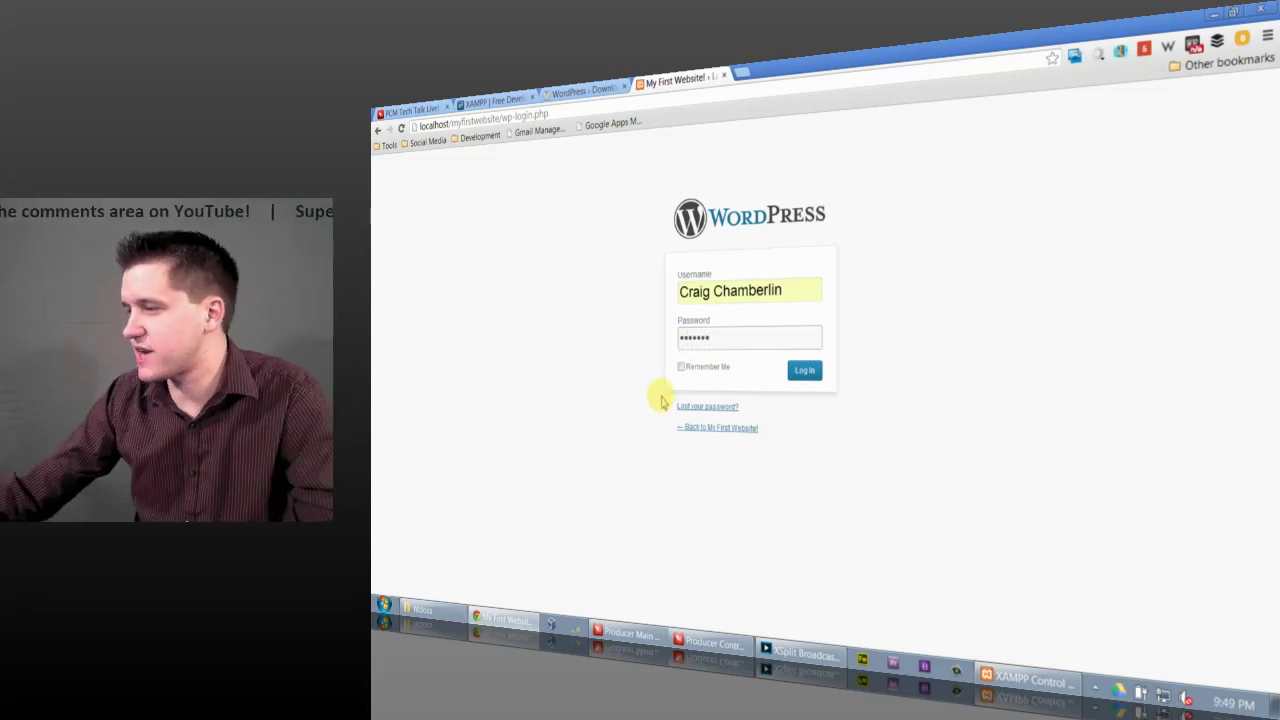
pyautogui.click(681, 367)
pyautogui.click(806, 378)
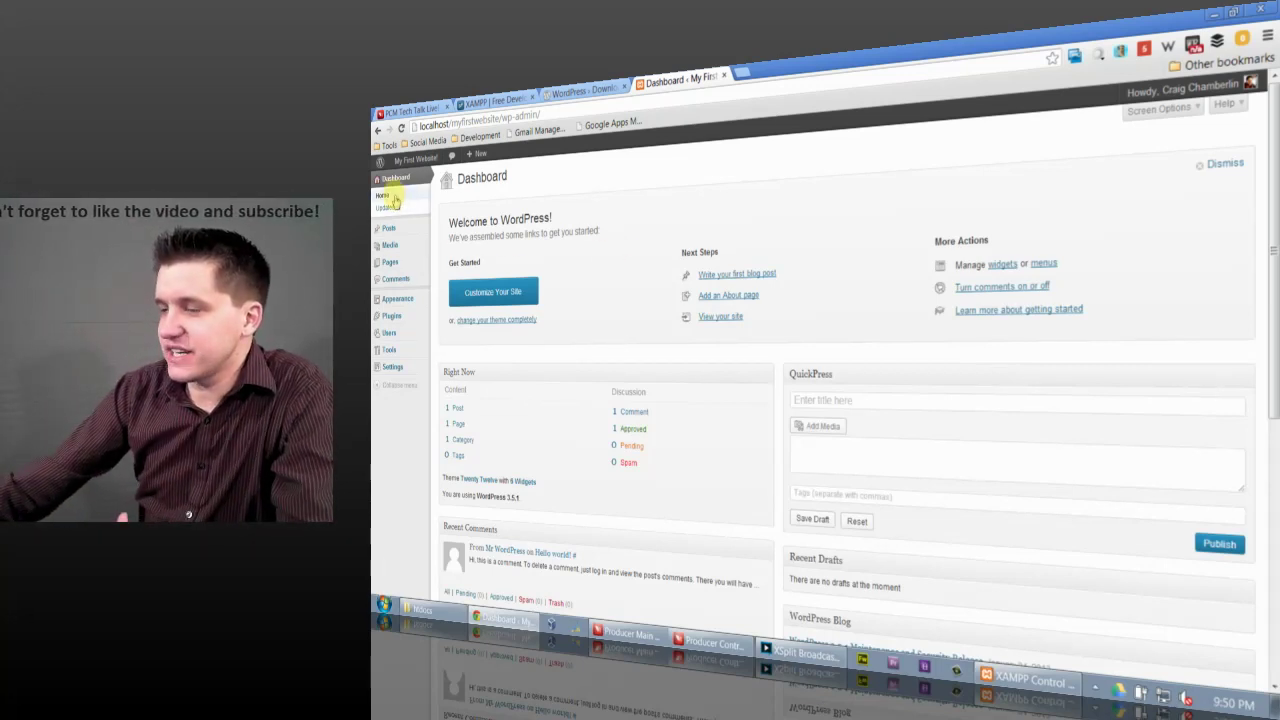
# Step: Go to the public front page via Visit Site in the My First Website! admin-bar menu
pyautogui.moveTo(393, 230)
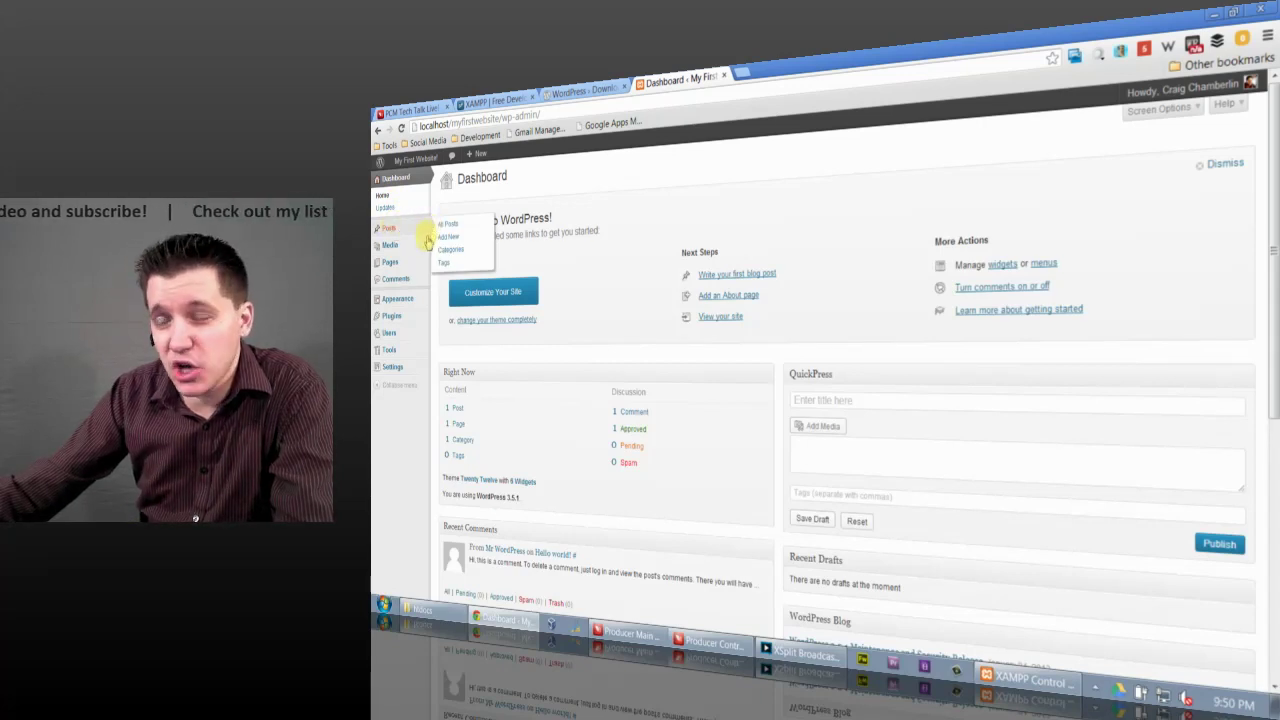
pyautogui.moveTo(420, 262)
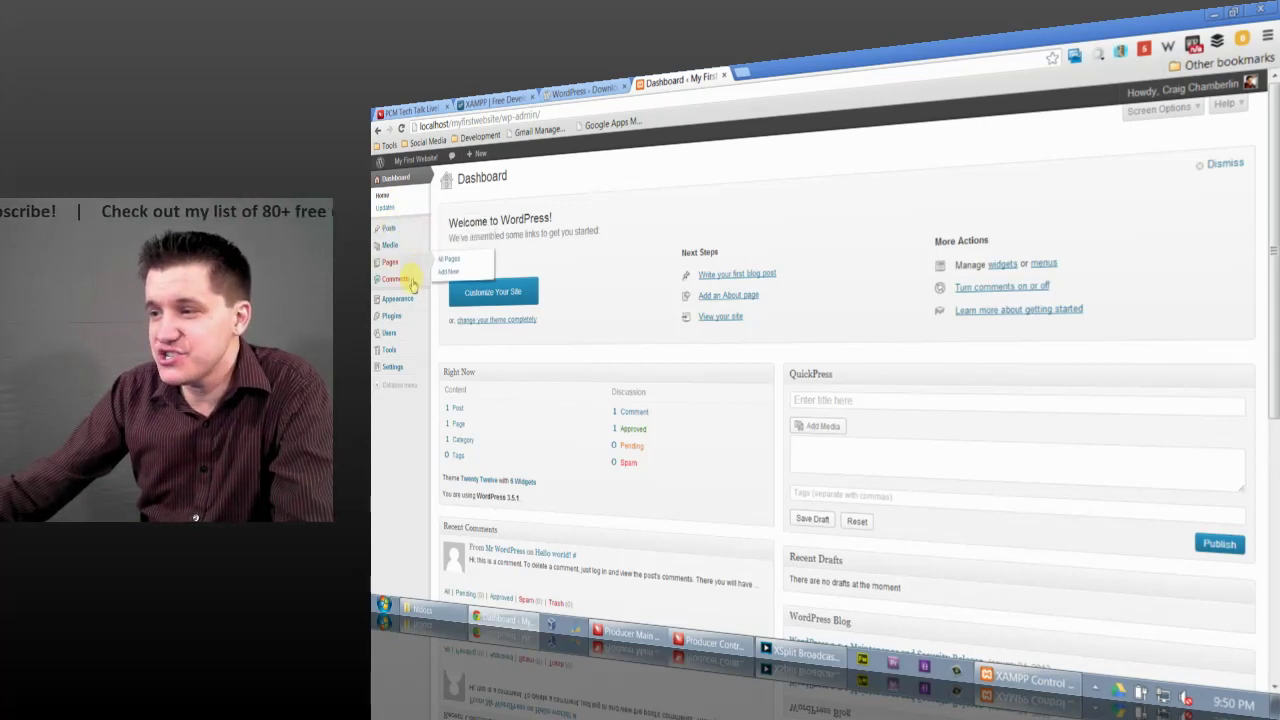
pyautogui.moveTo(402, 298)
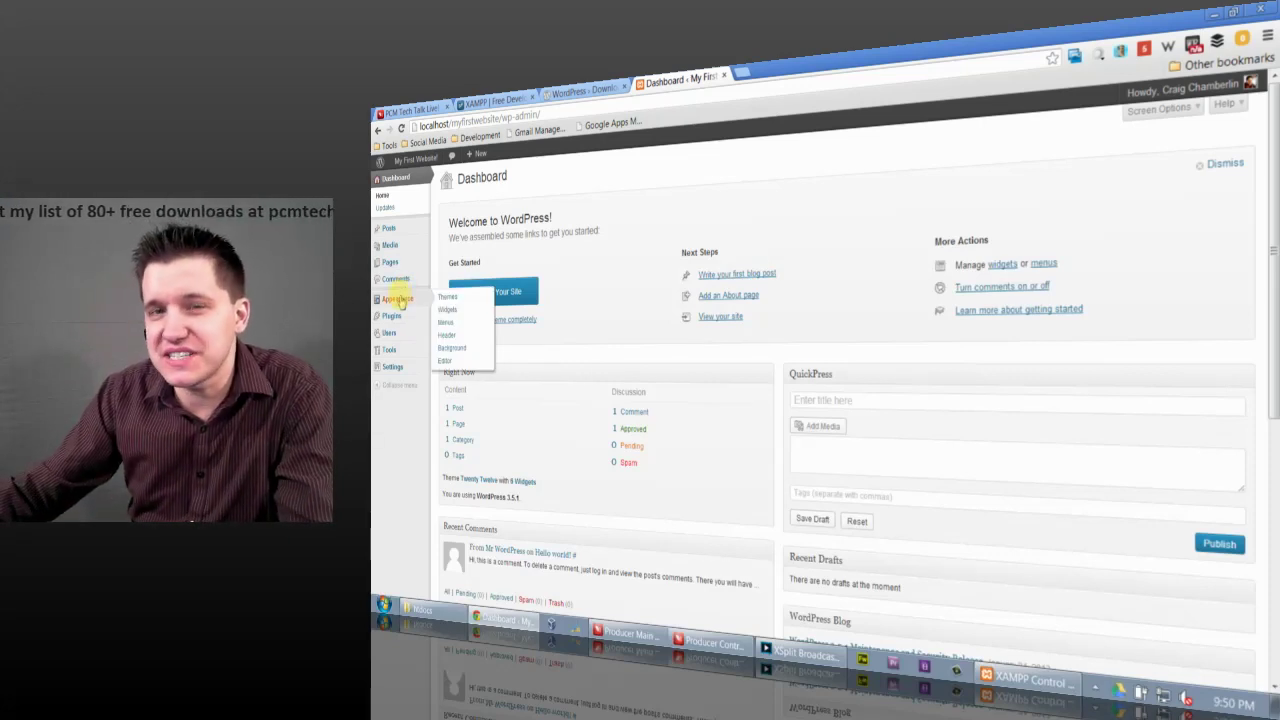
pyautogui.moveTo(404, 164)
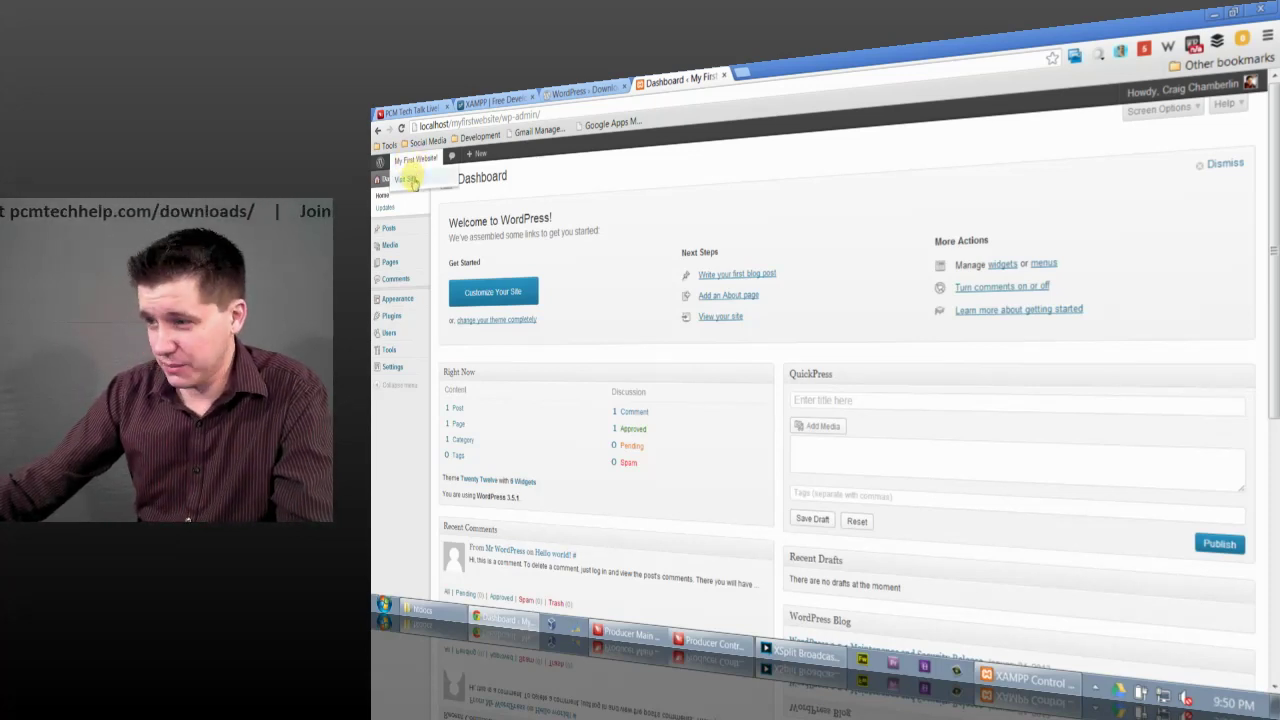
pyautogui.click(407, 179)
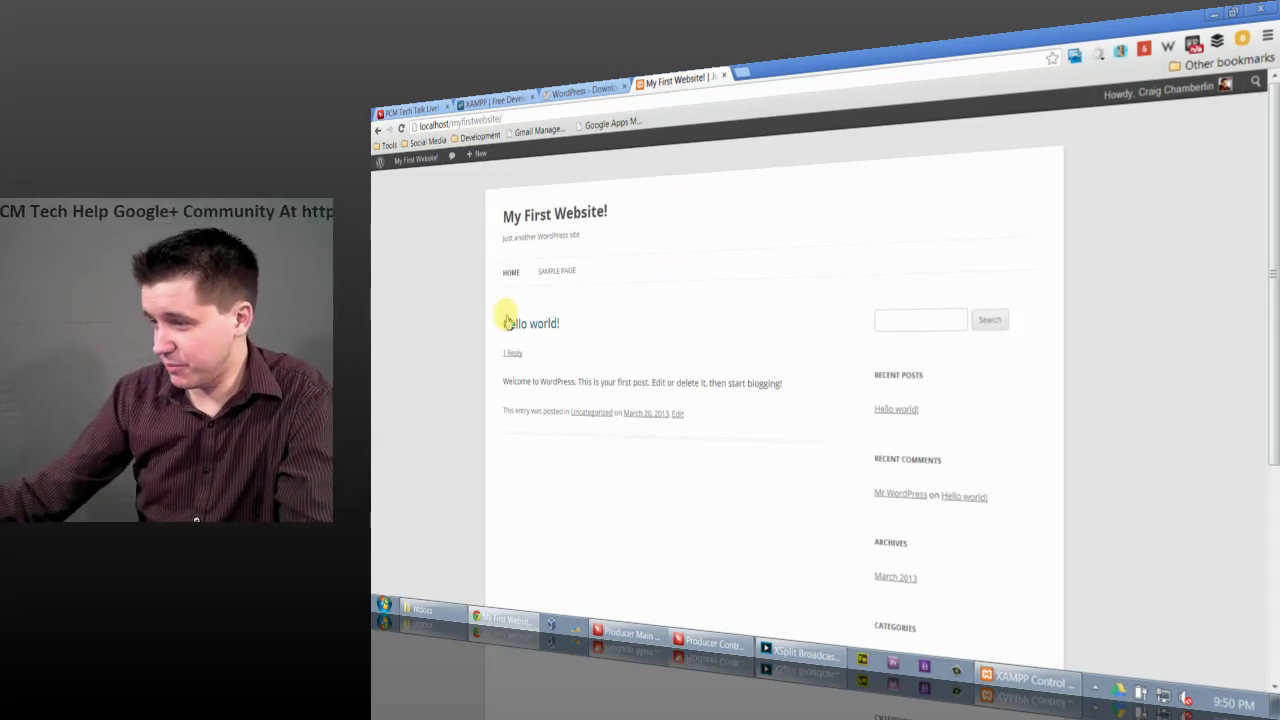
# Step: Look over the Hello world! post, Sample Page and home page, then bring XAMPP Control Panel forward
pyautogui.moveTo(503, 320); pyautogui.dragTo(760, 450)
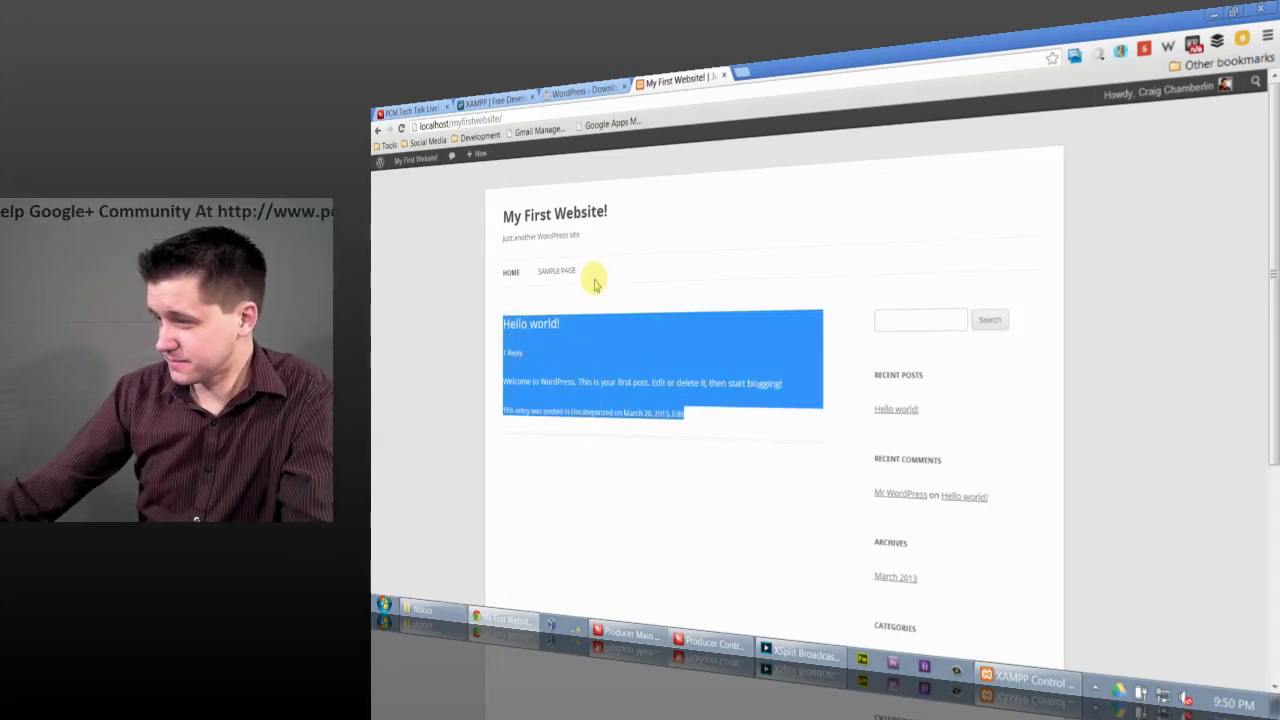
pyautogui.moveTo(594, 277); pyautogui.dragTo(517, 271)
pyautogui.click(545, 272)
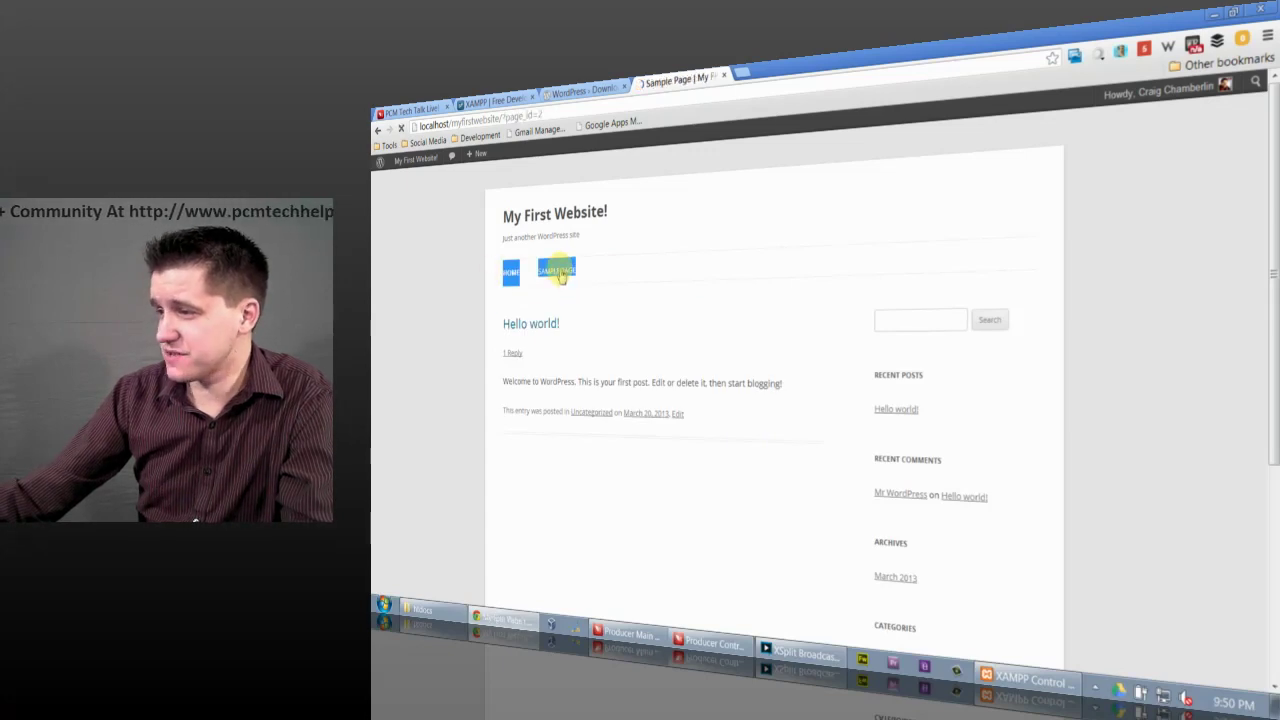
pyautogui.click(519, 276)
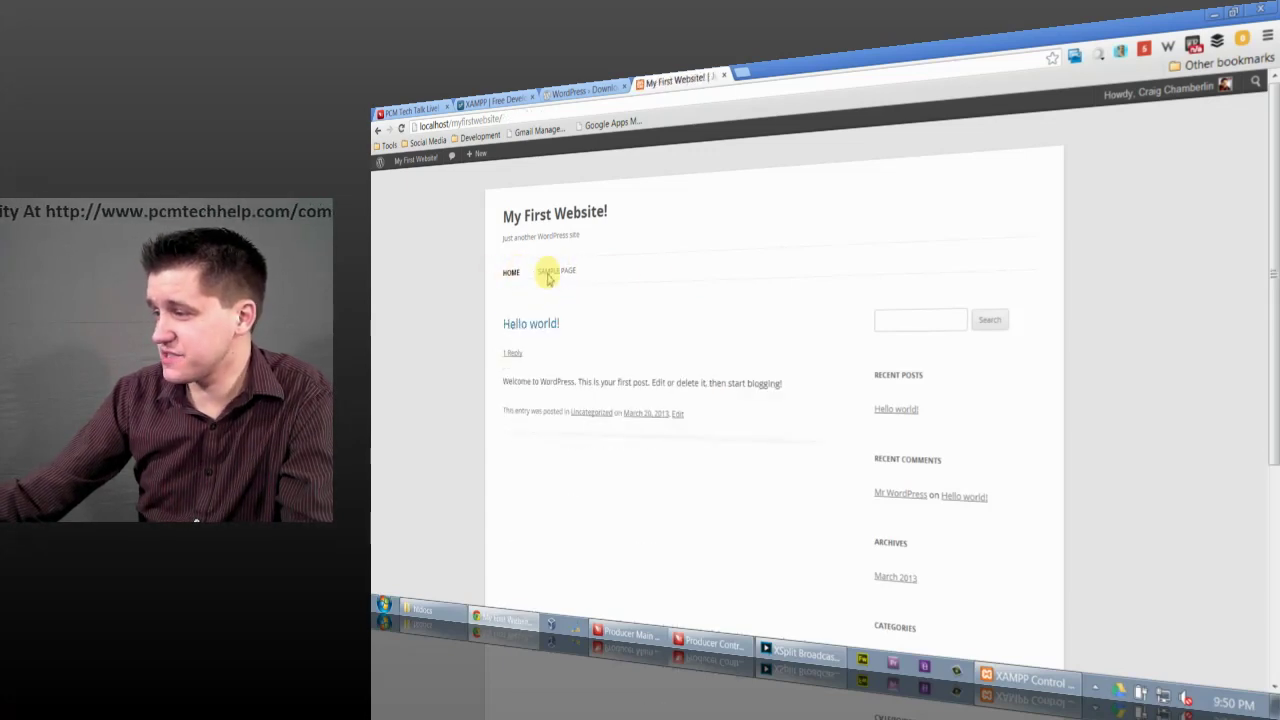
pyautogui.scroll(-3, 957, 477)
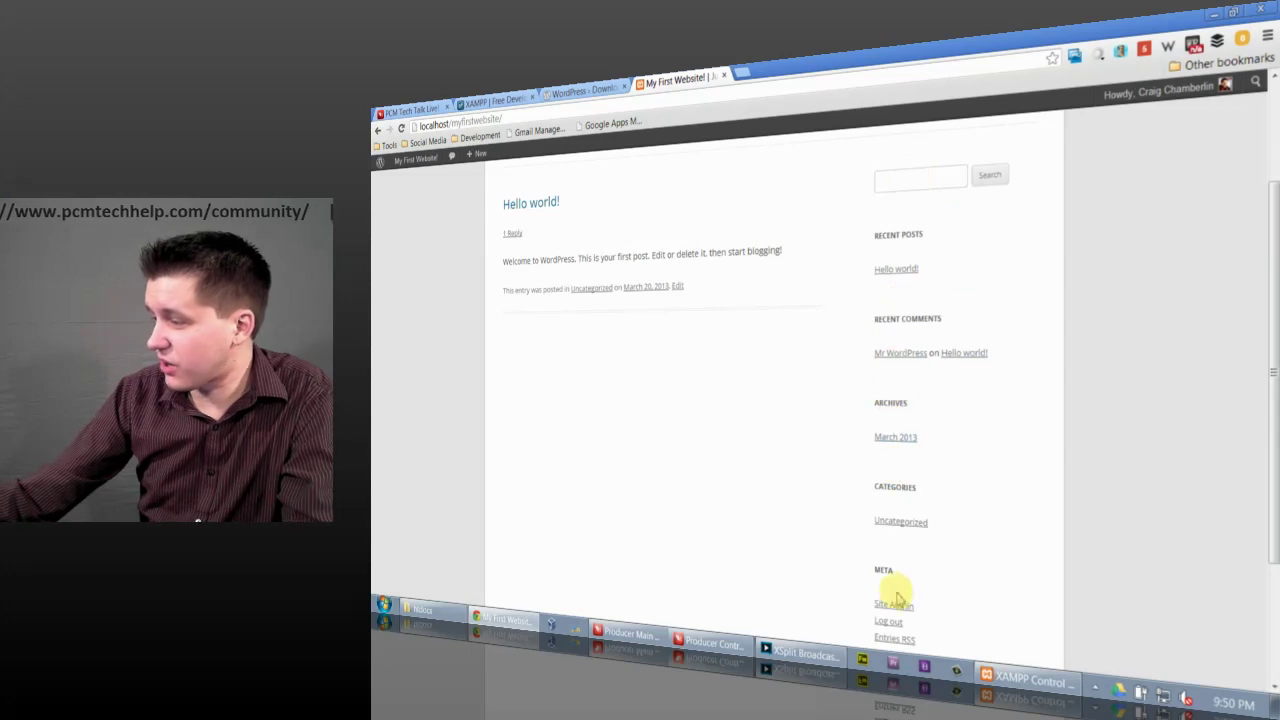
pyautogui.scroll(3, 918, 575)
pyautogui.click(920, 316)
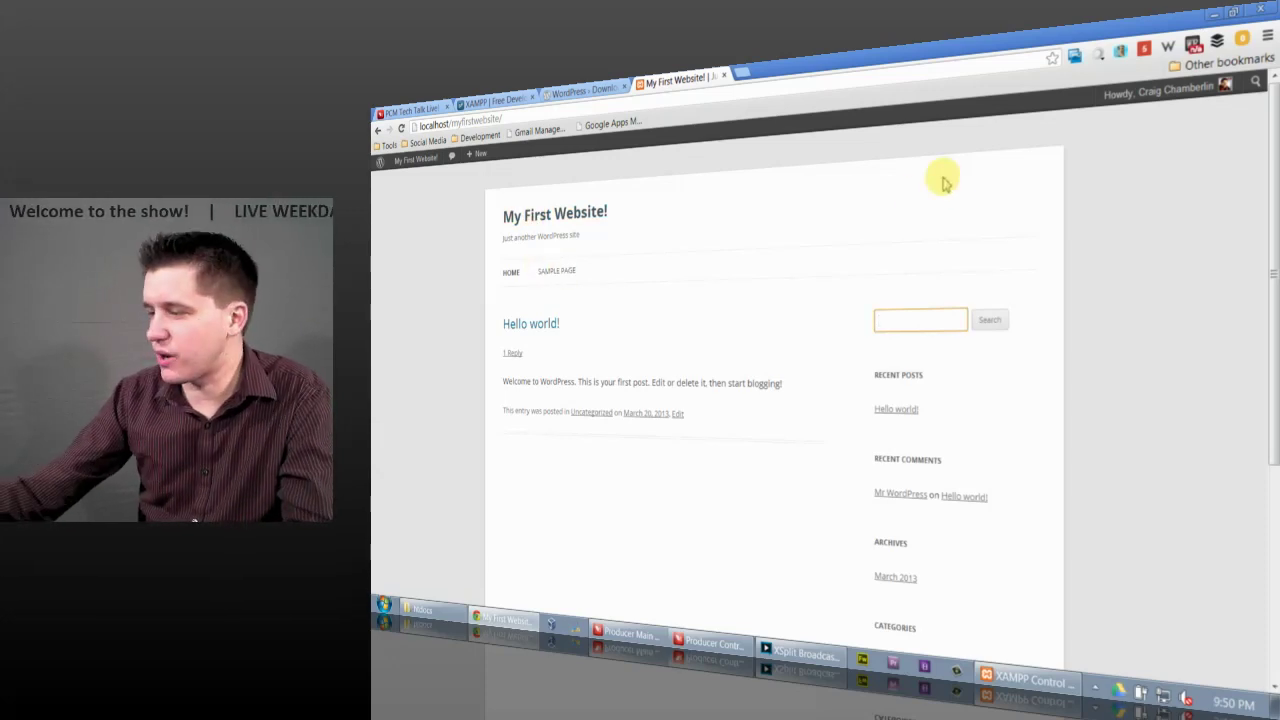
pyautogui.click(1025, 684)
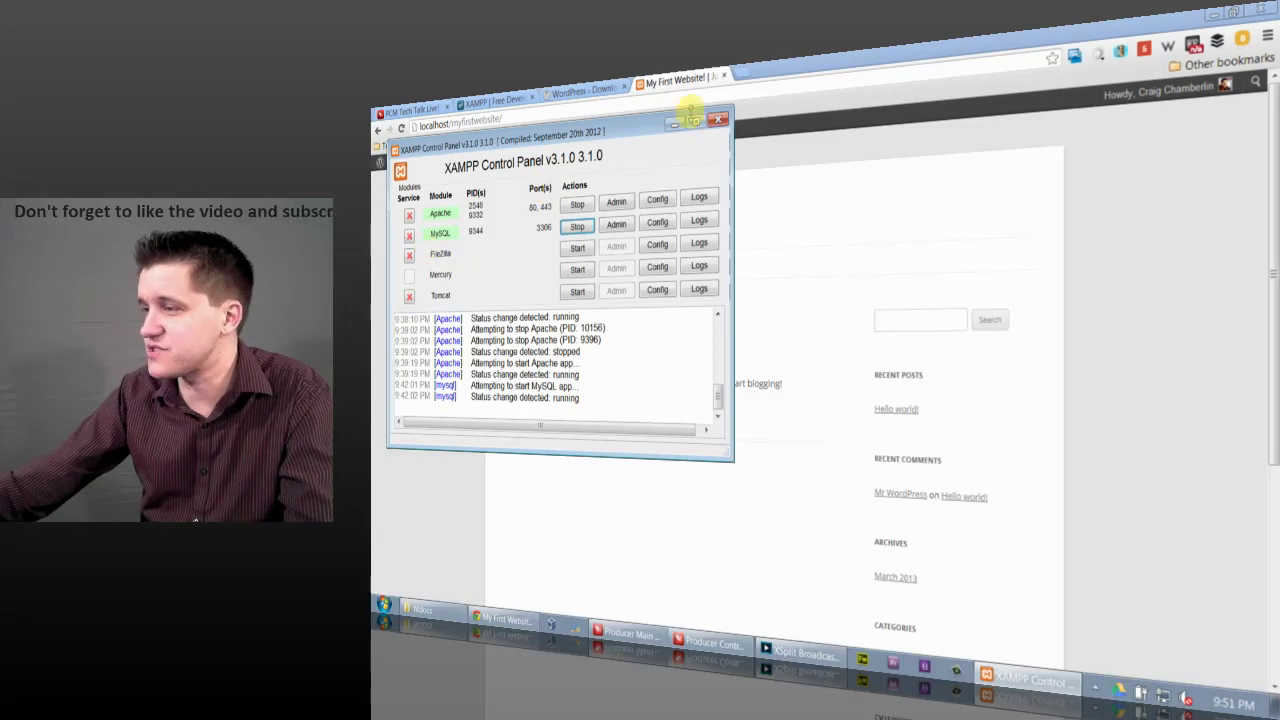
# Step: Minimize XAMPP Control Panel and switch Chrome to the PCM Tech Talk Live! 34 livestream tab
pyautogui.click(676, 124)
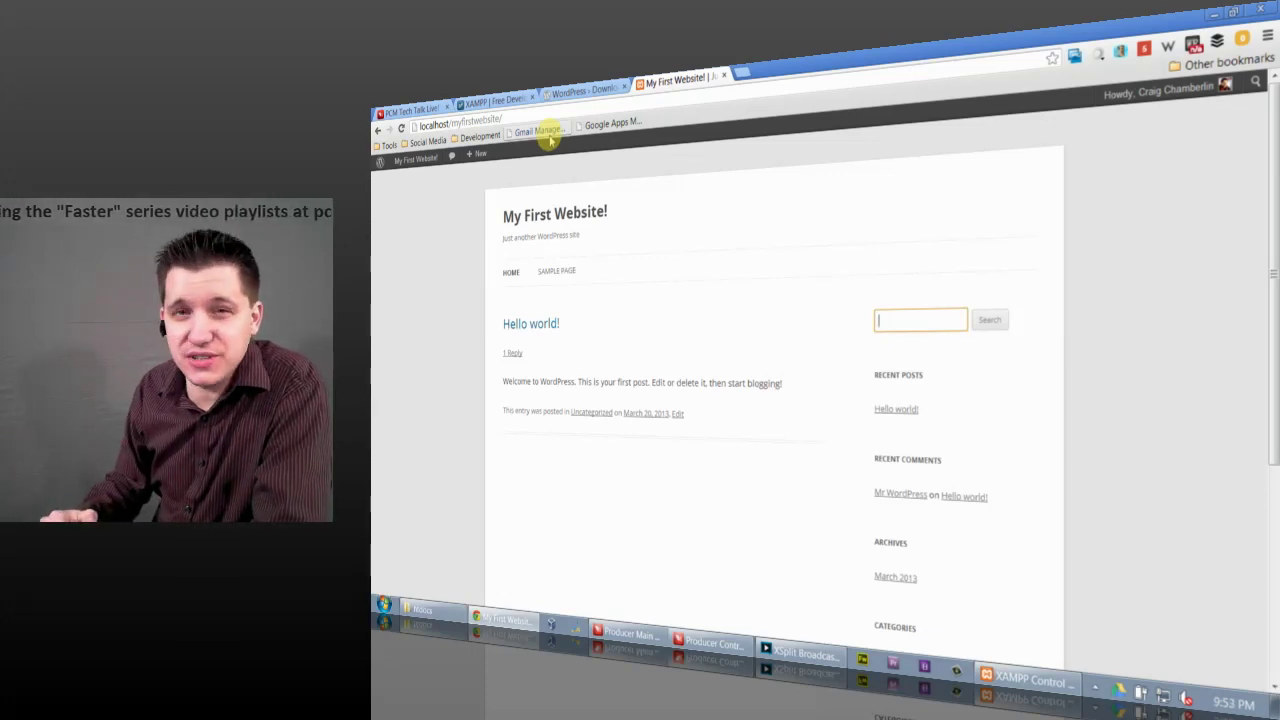
pyautogui.click(405, 110)
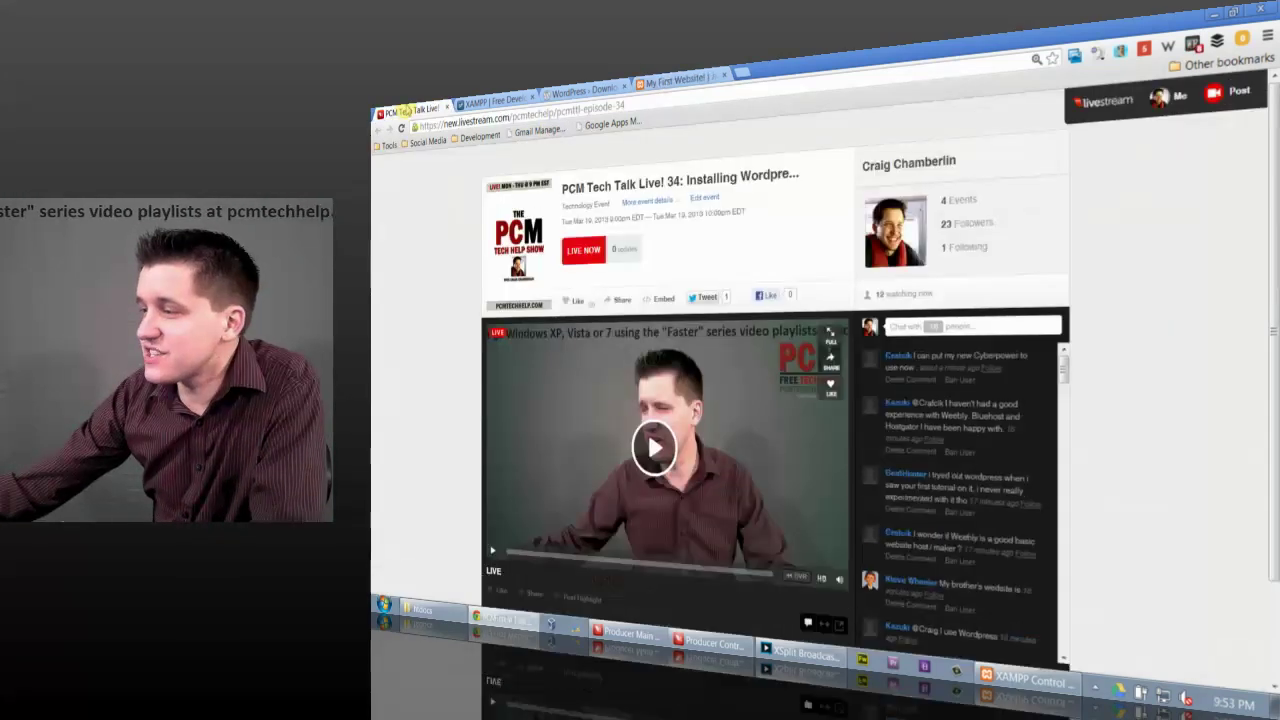
pyautogui.scroll(-1, 1043, 429)
pyautogui.scroll(1, 980, 400)
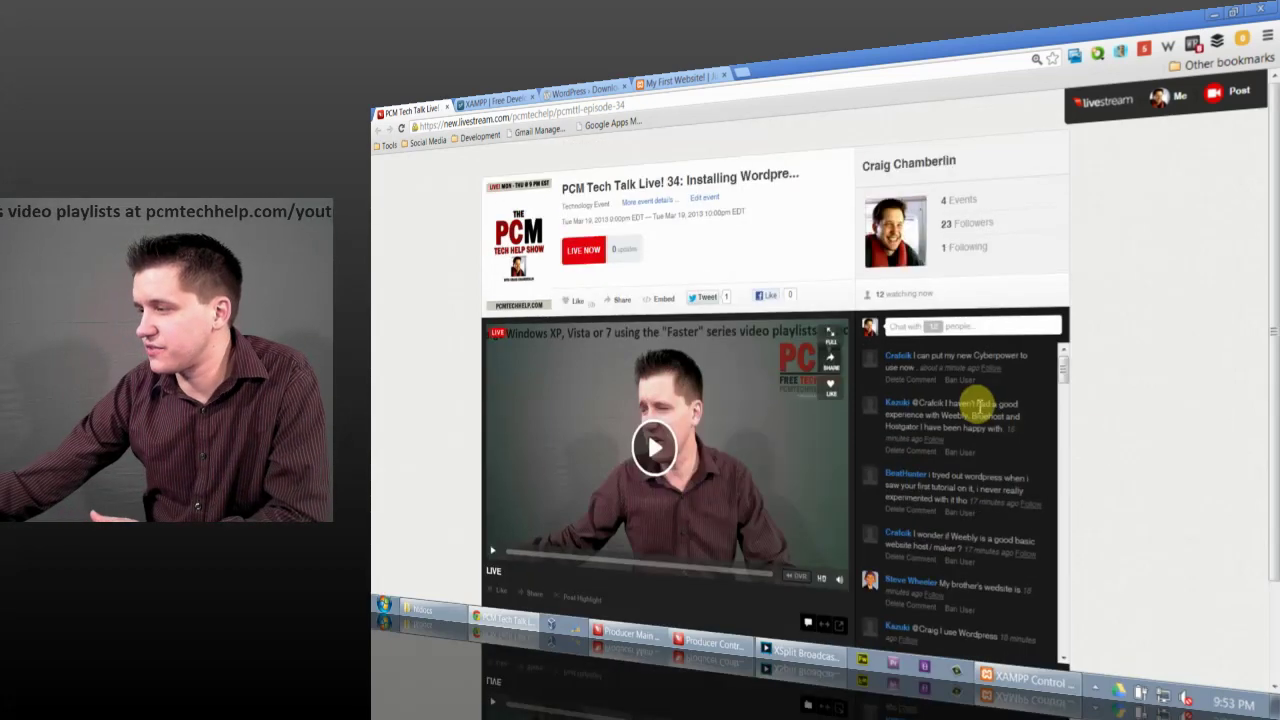
pyautogui.scroll(-1, 1173, 510)
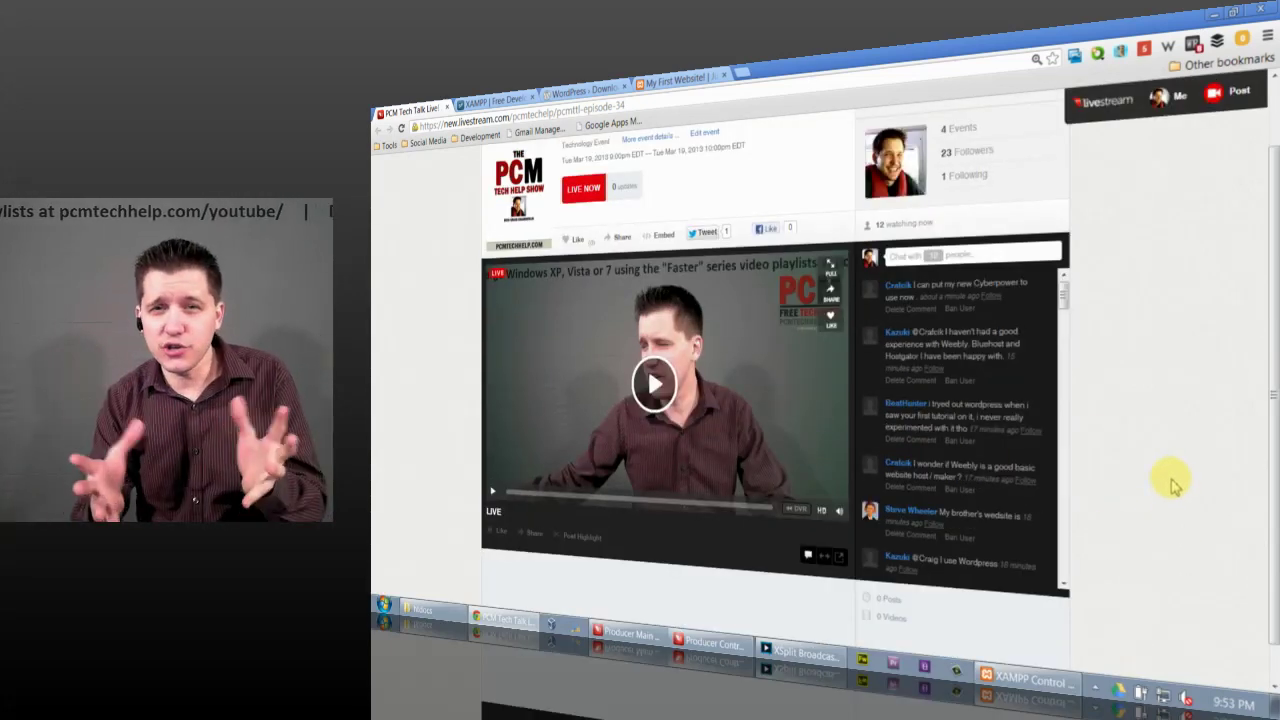